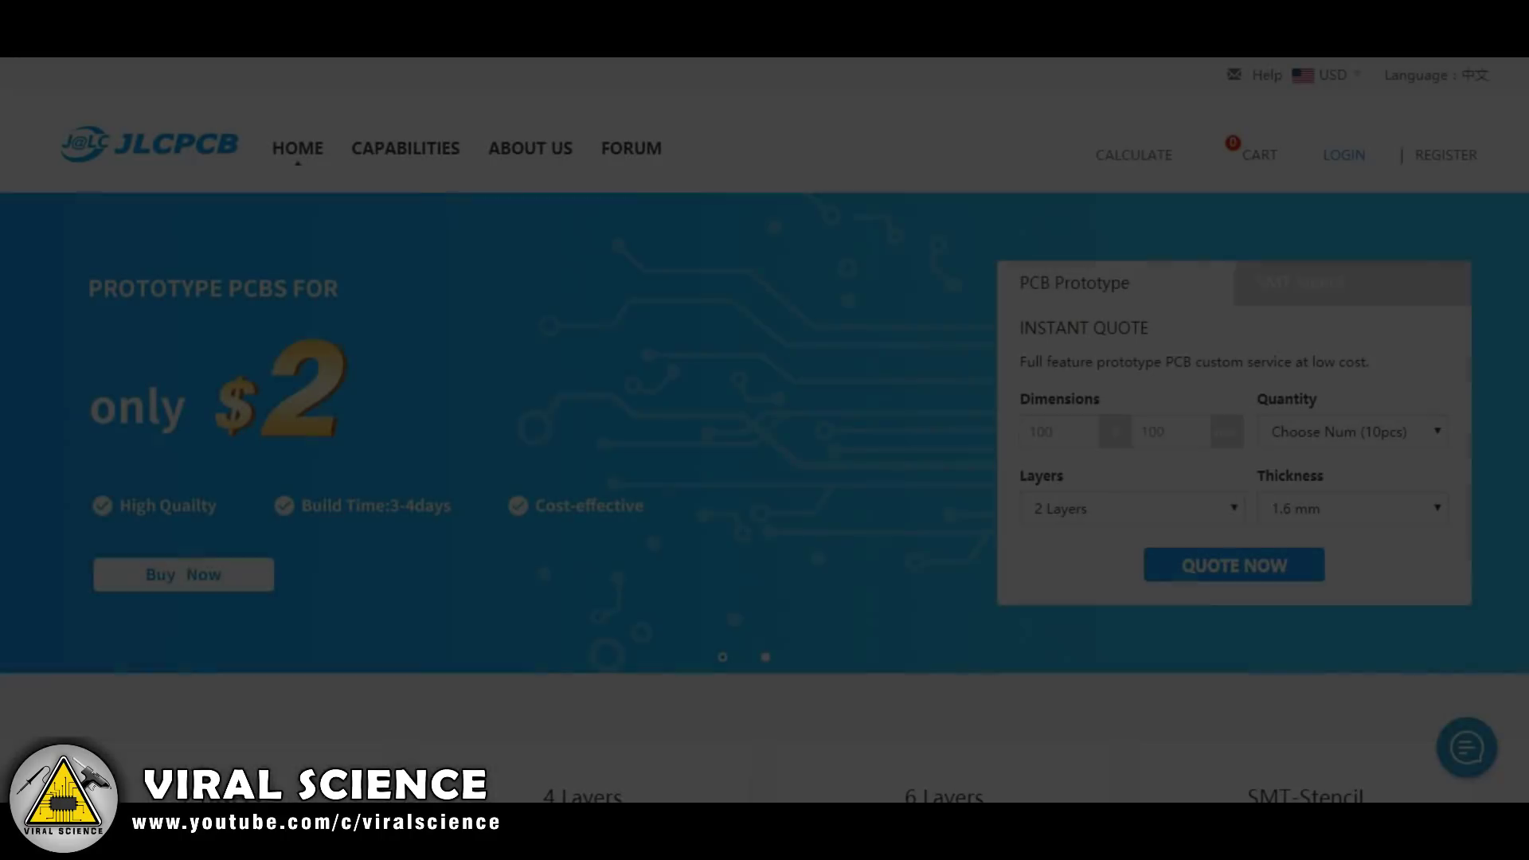
# - Review the JLCPCB homepage, examining the 2-layer board offer and price and the section on reasons for choosing the service
pyautogui.scroll(-15, 765, 430)
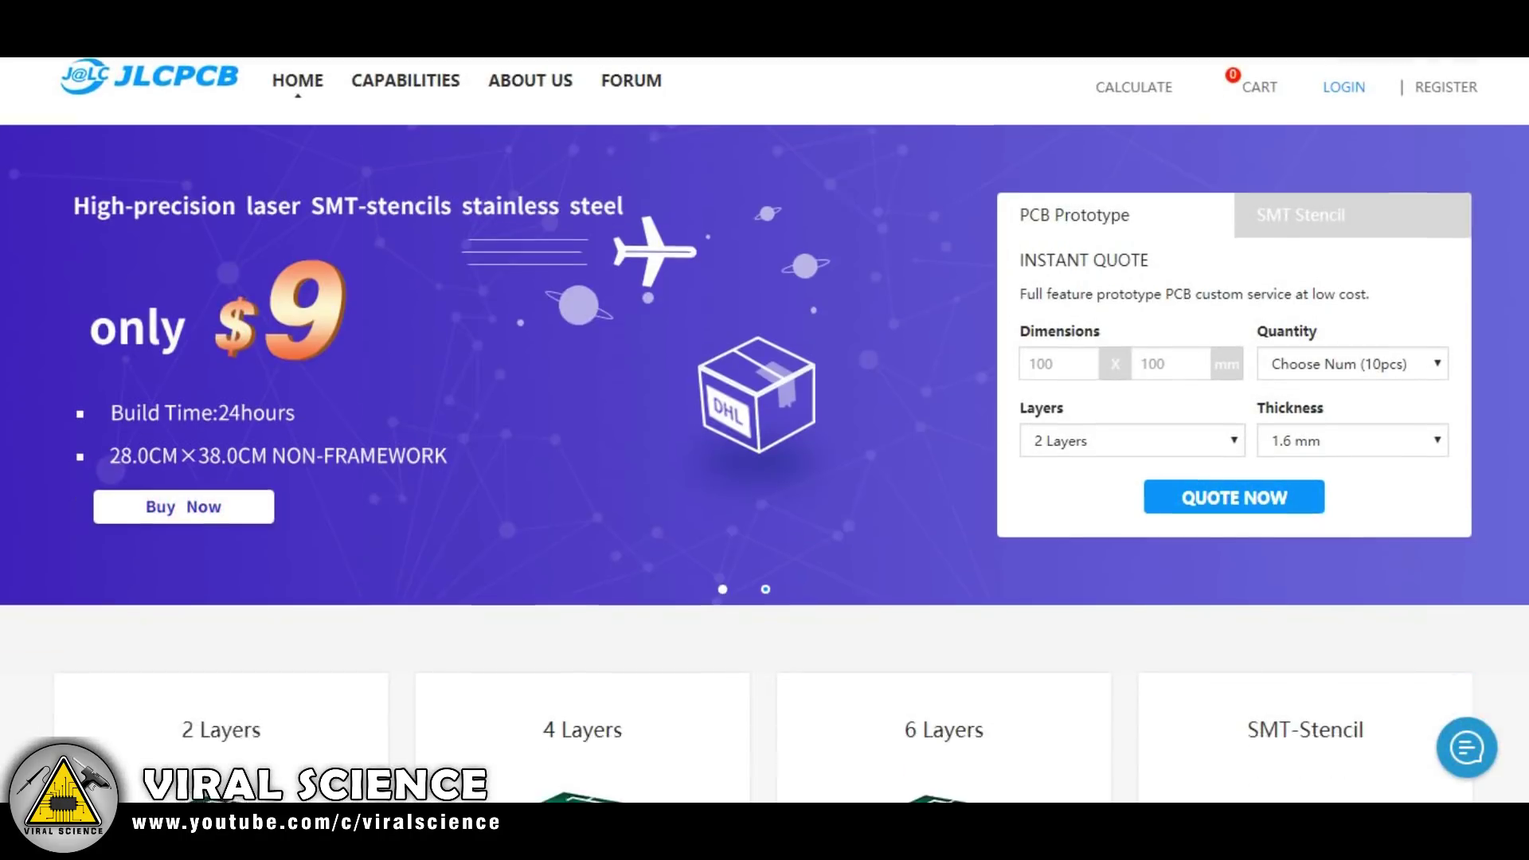
pyautogui.scroll(-15, 765, 430)
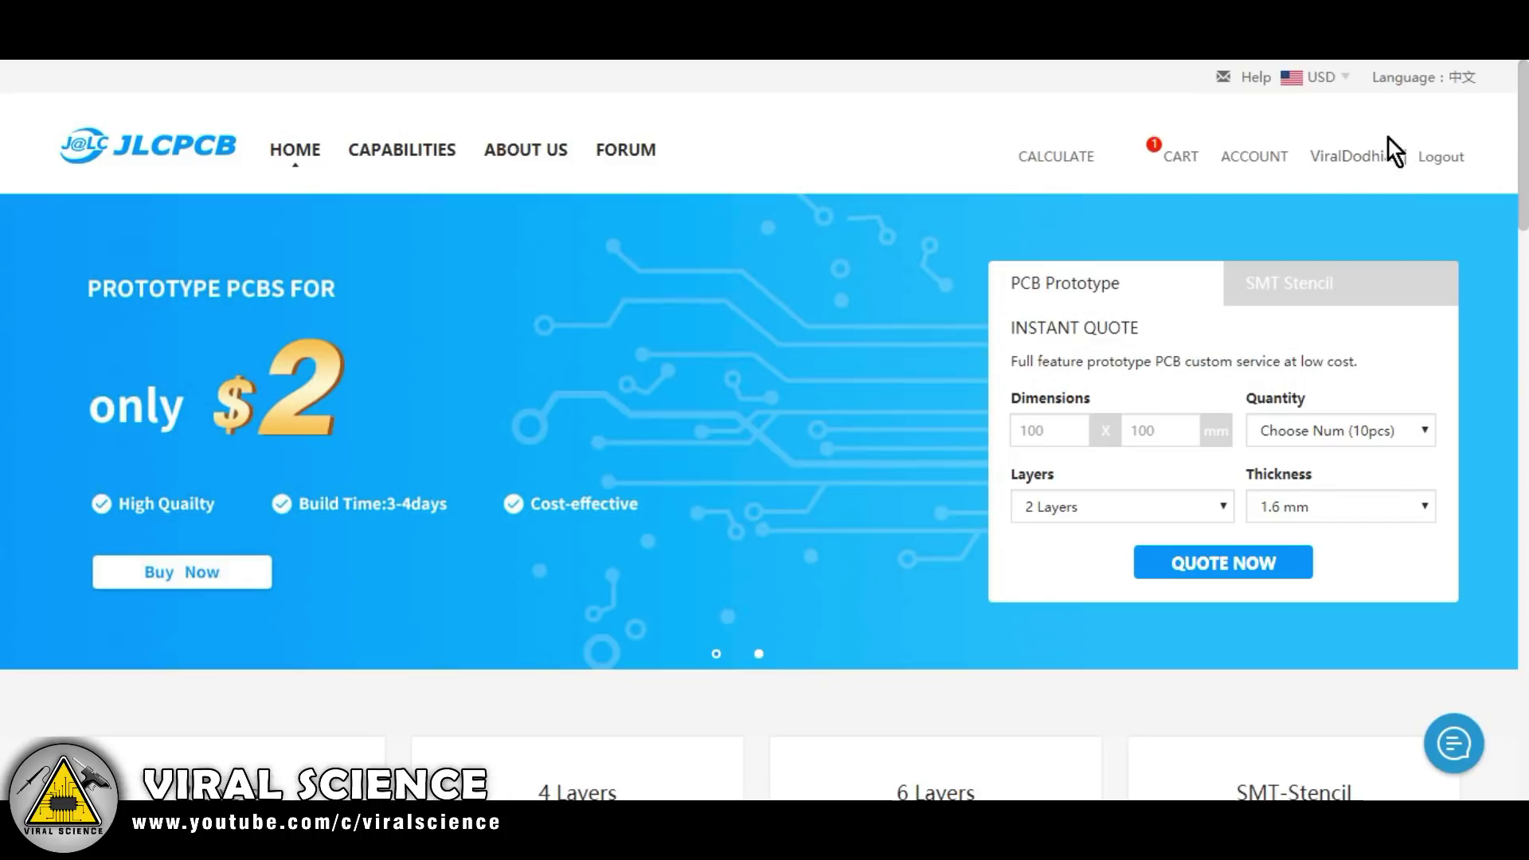
pyautogui.scroll(-5, 1011, 240)
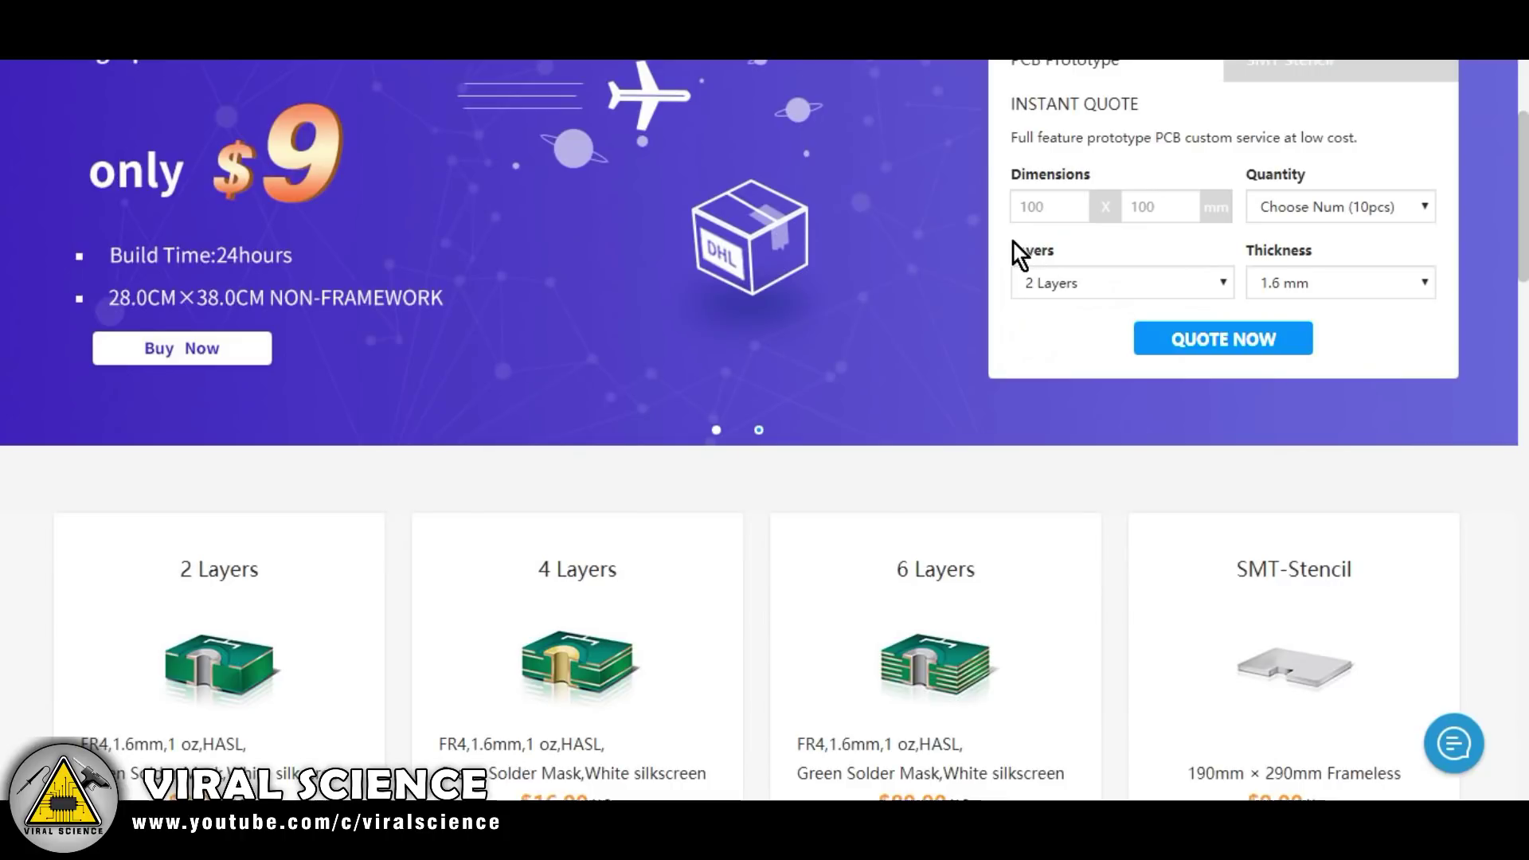
pyautogui.scroll(-2, 821, 257)
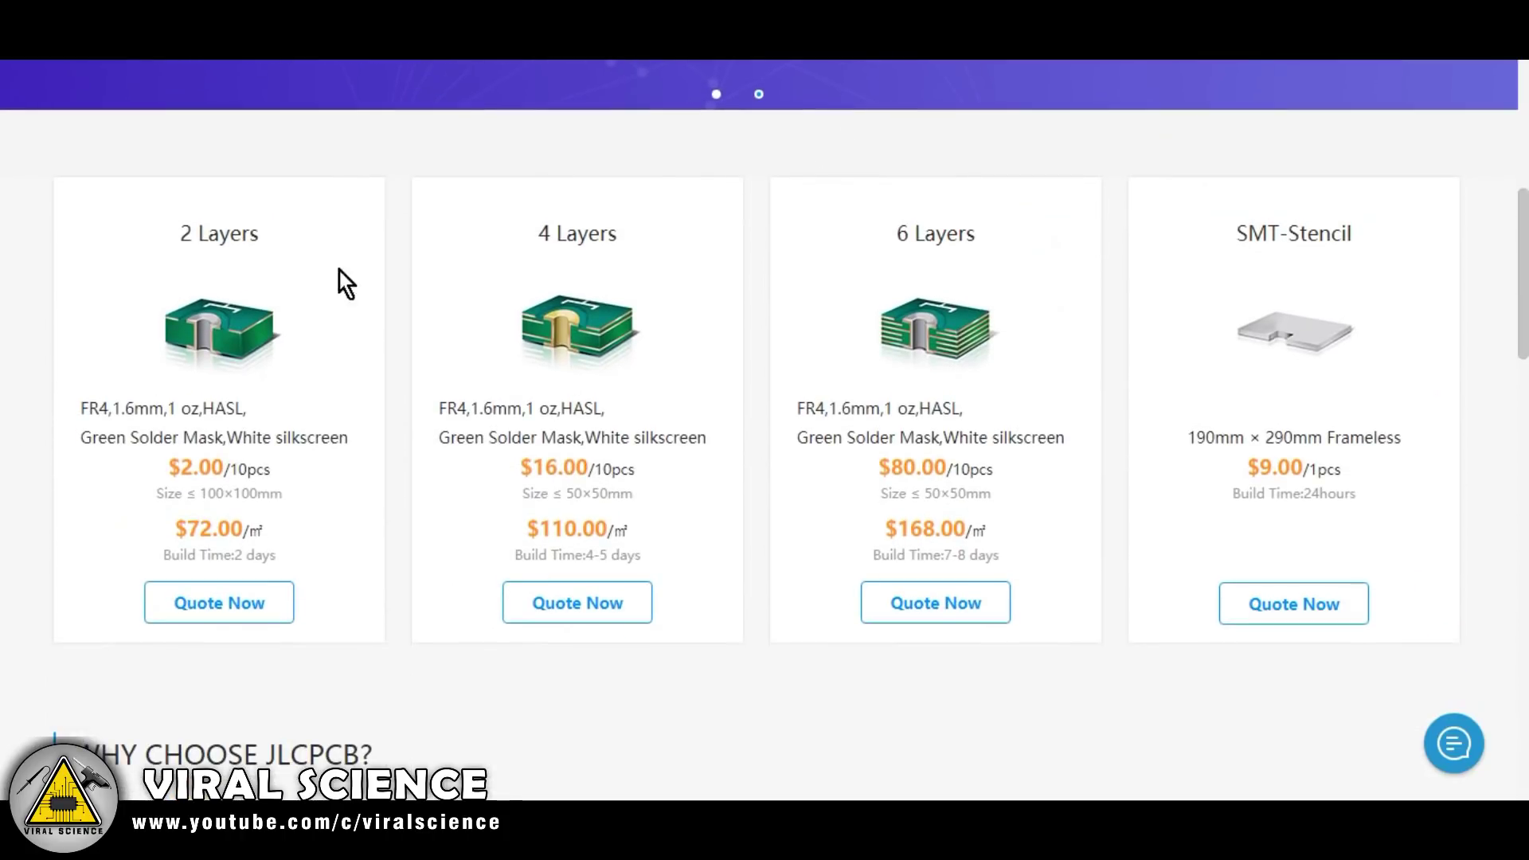
pyautogui.moveTo(178, 235); pyautogui.dragTo(276, 235)
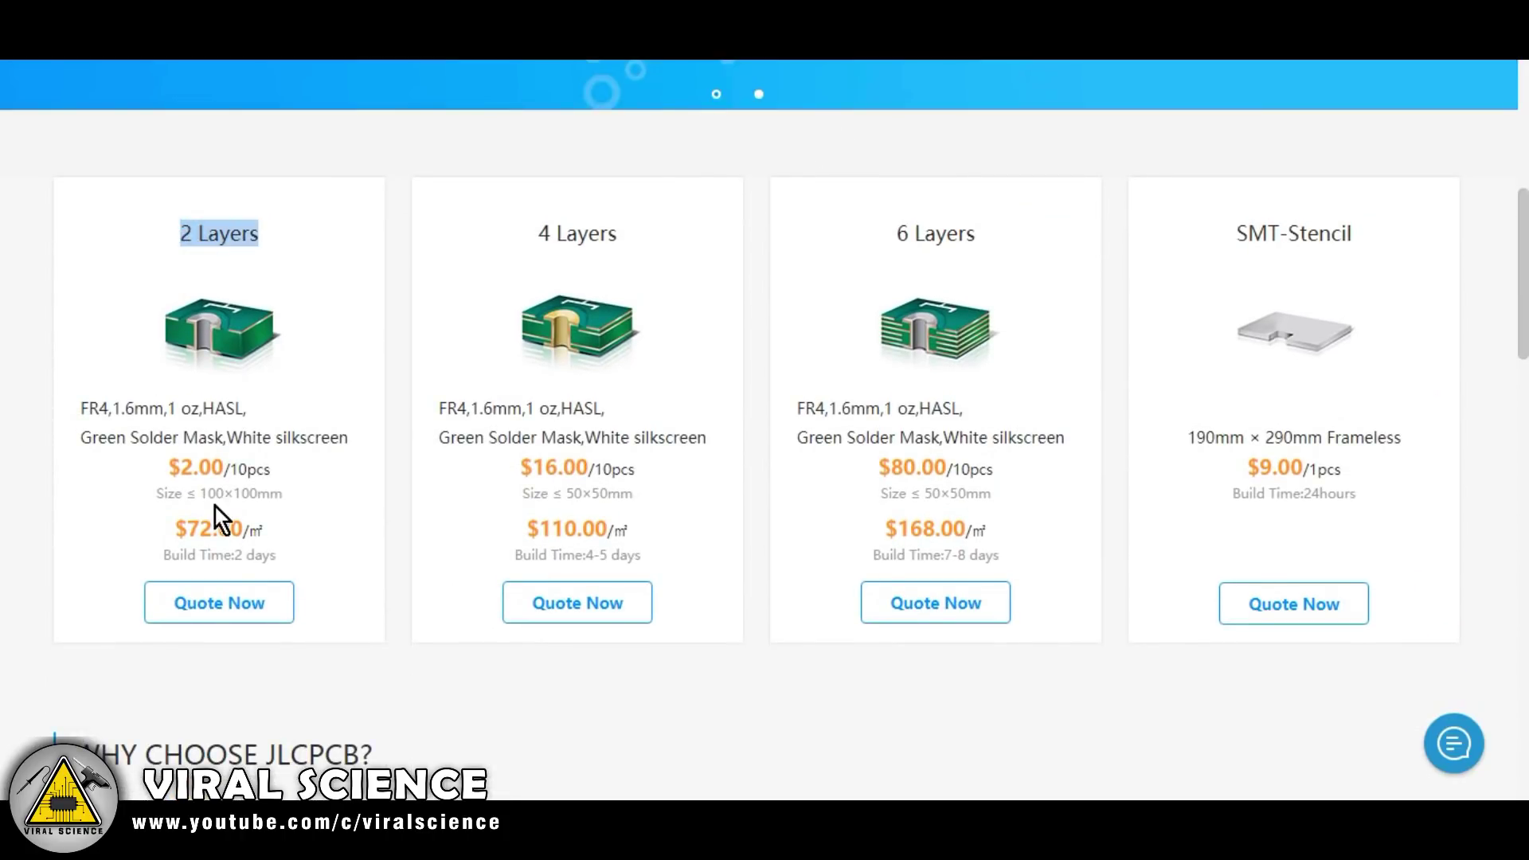
pyautogui.moveTo(169, 470); pyautogui.dragTo(317, 470)
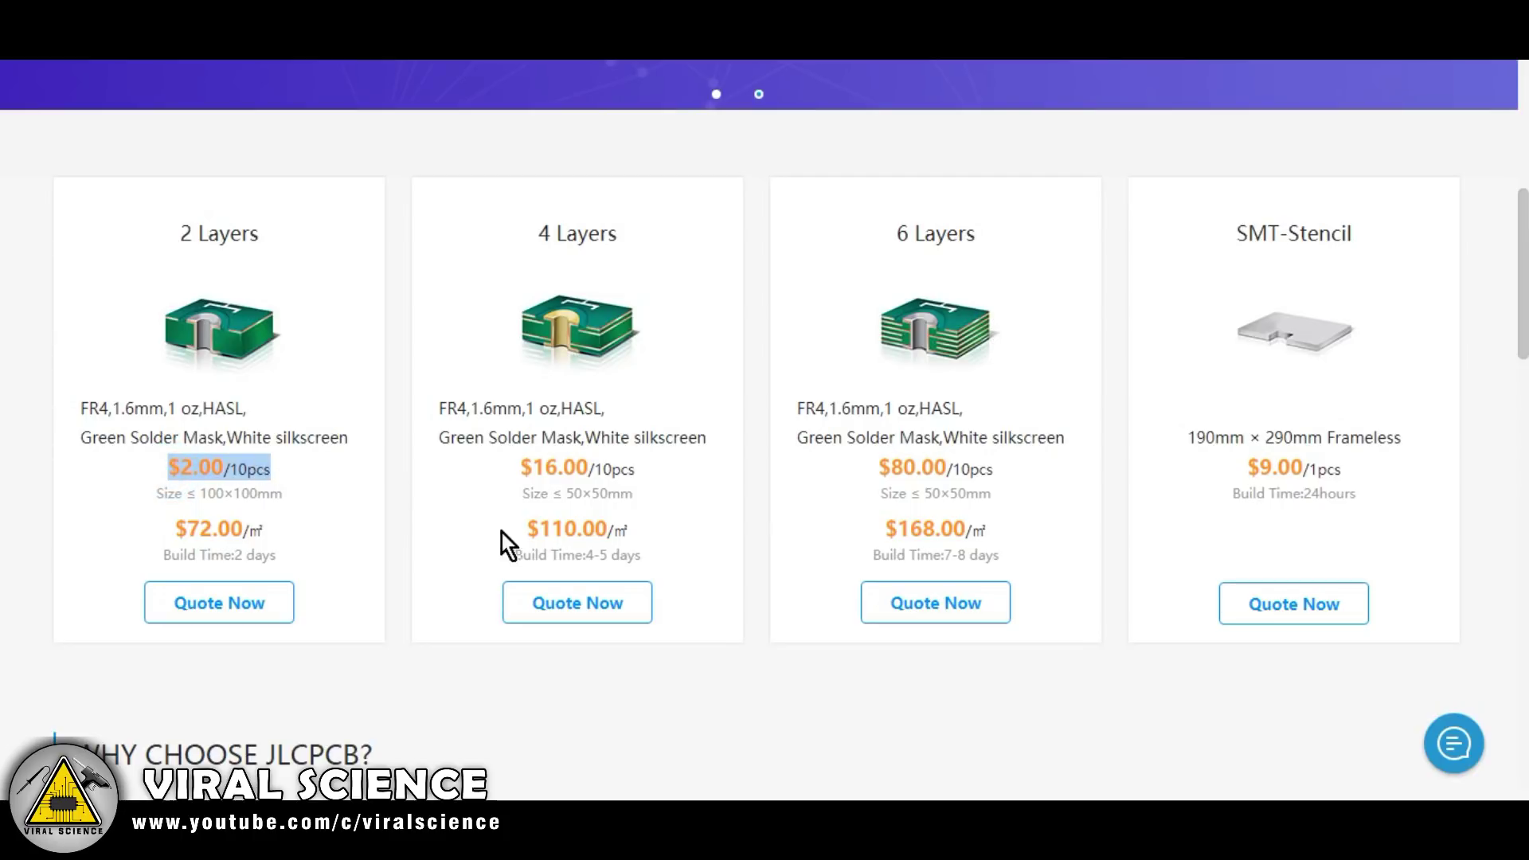
pyautogui.click(367, 522)
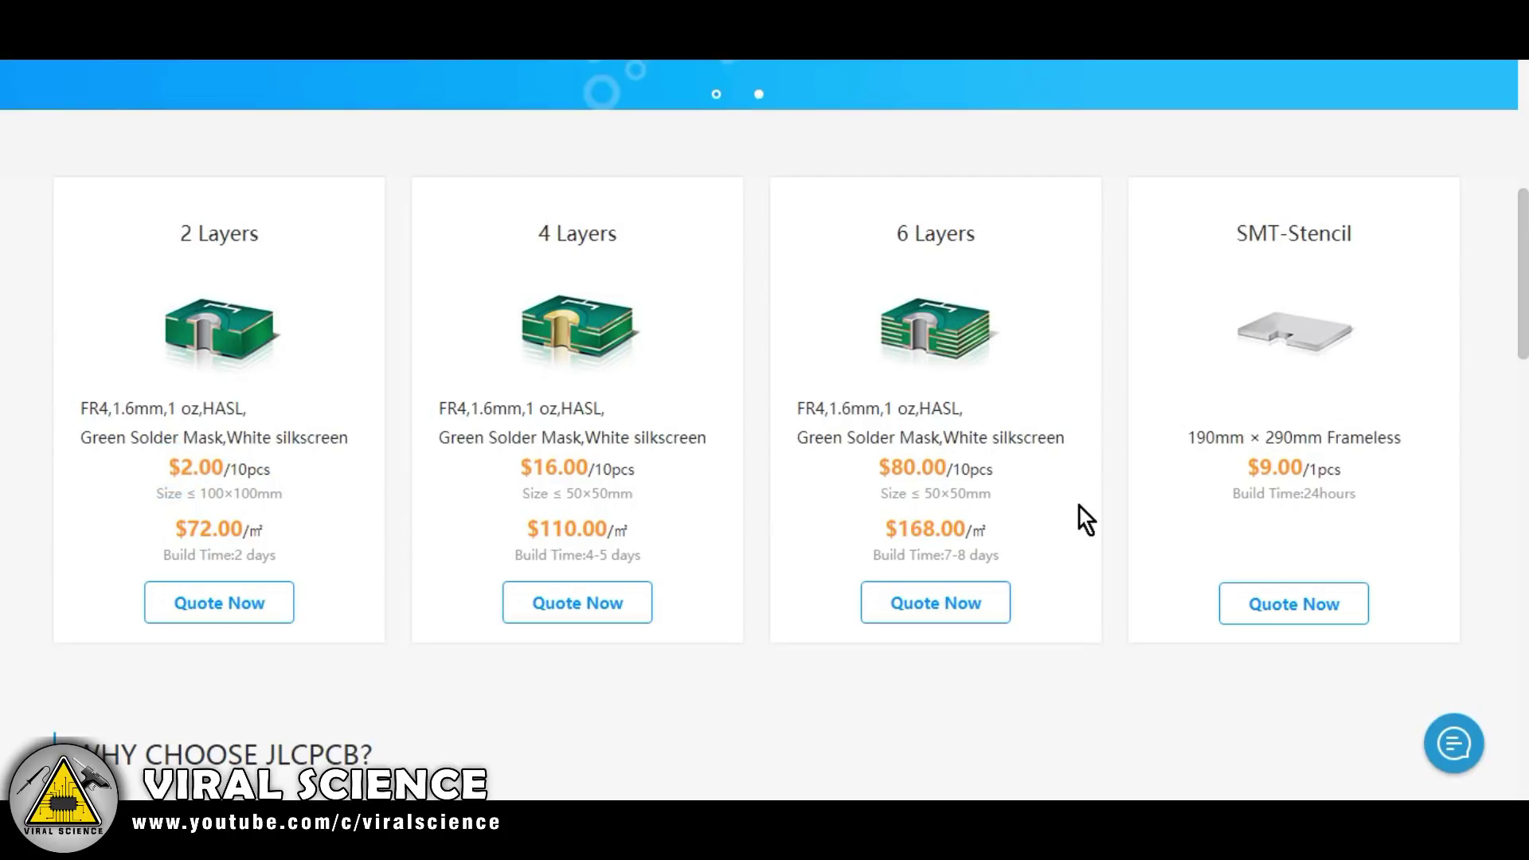
pyautogui.scroll(-4, 478, 522)
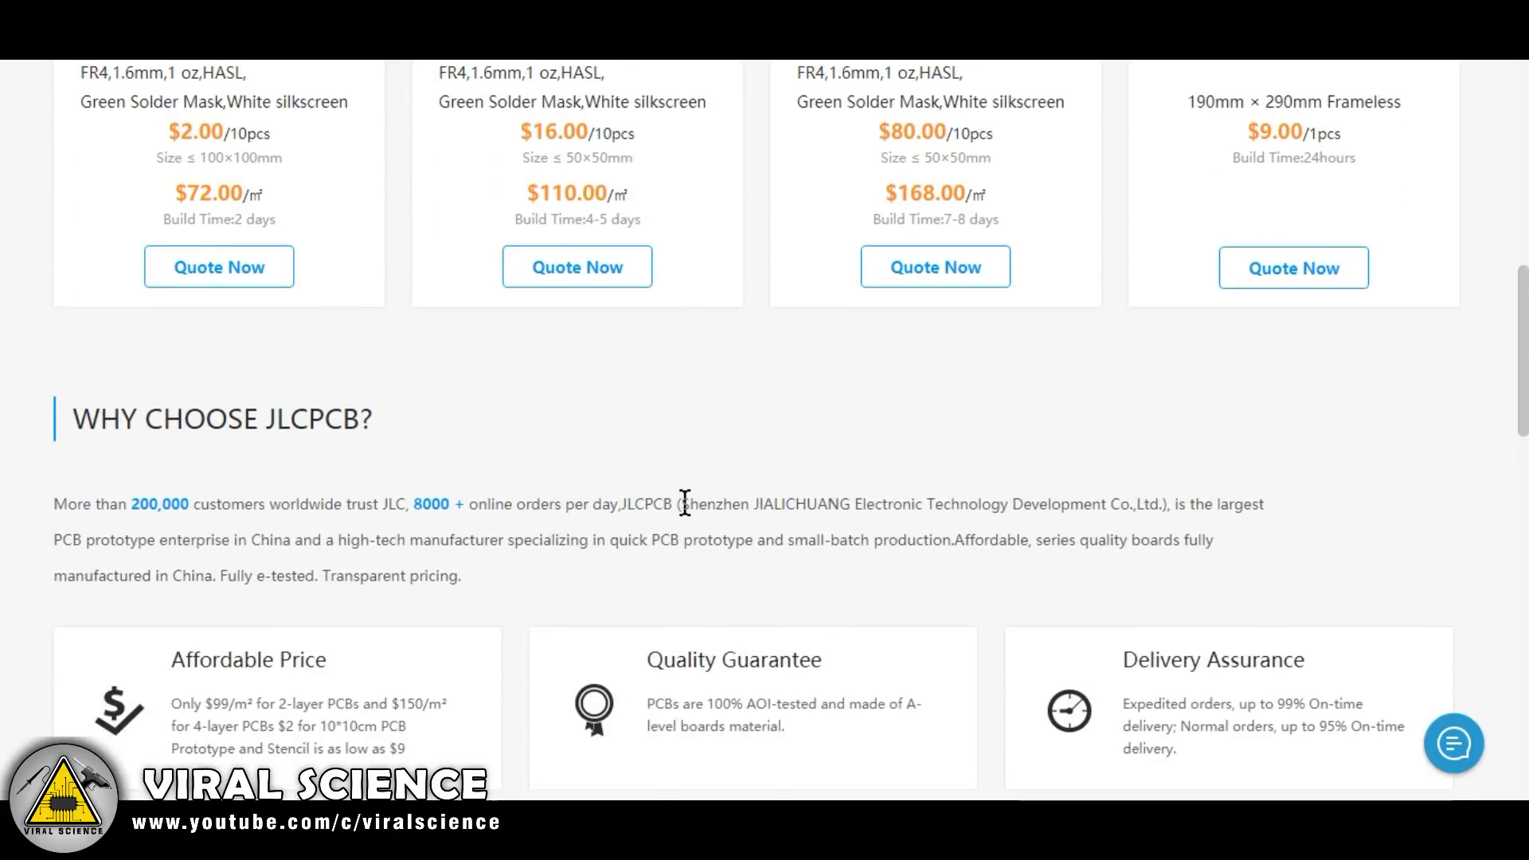
pyautogui.scroll(-4, 669, 505)
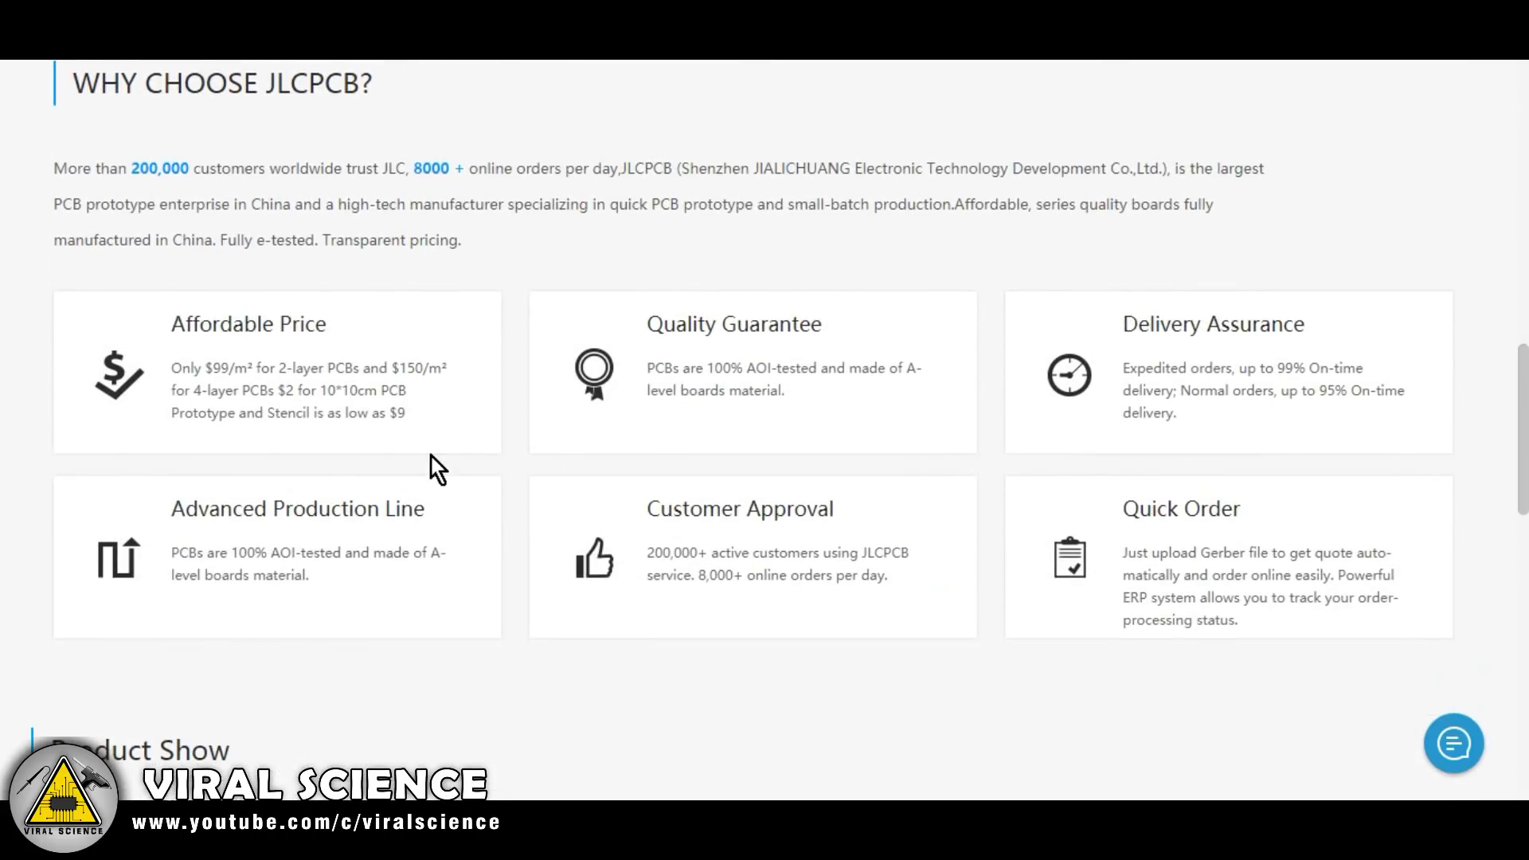
pyautogui.scroll(-10, 403, 471)
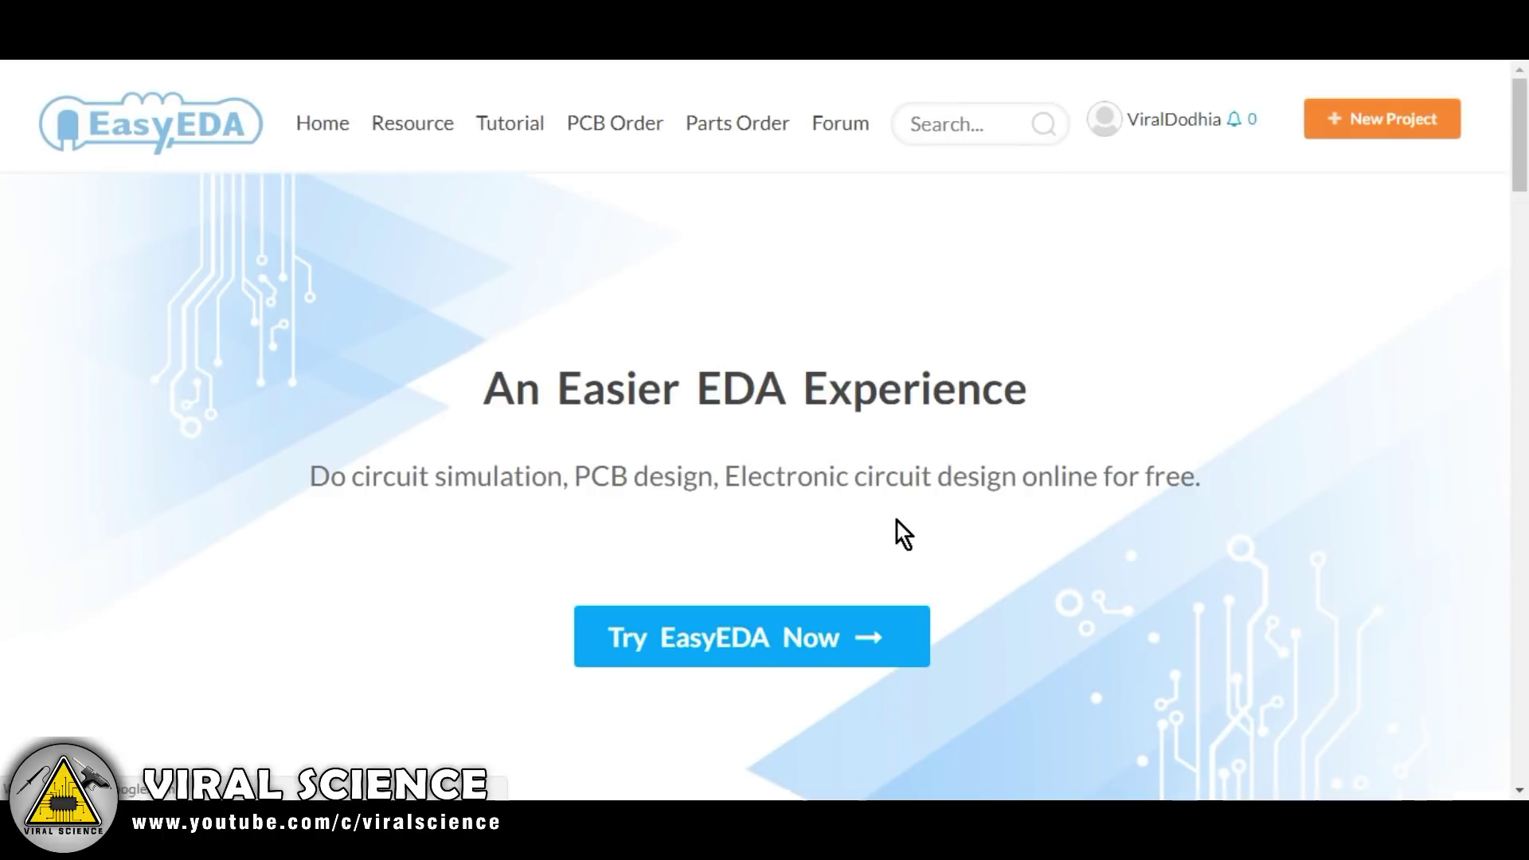
# - Switch to the EasyEDA editor and open the New Schematic sheet with its full drawing frame in view
pyautogui.scroll(-1, 901, 409)
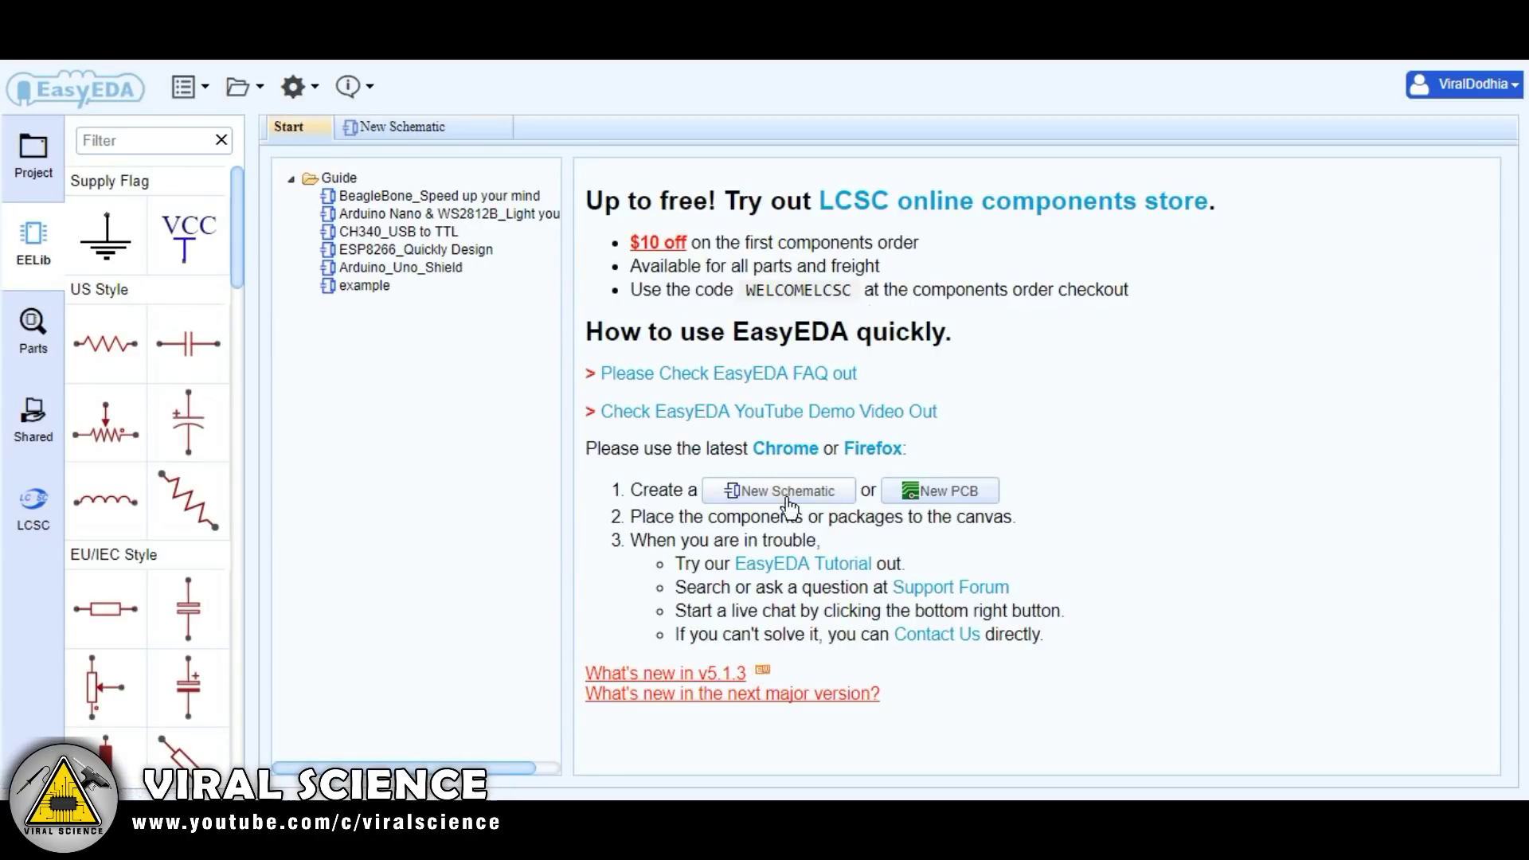
pyautogui.click(419, 128)
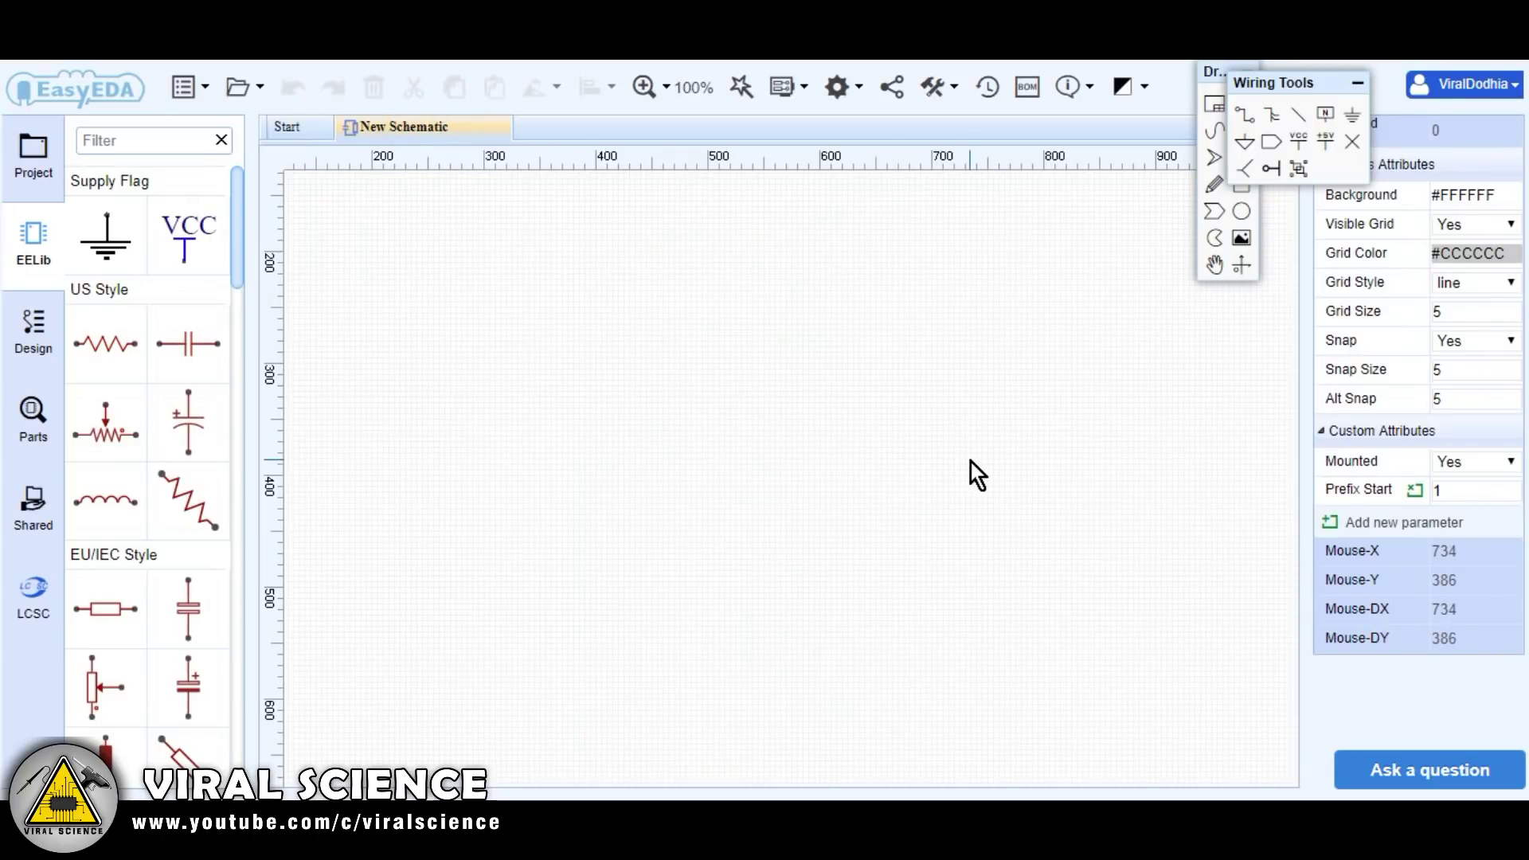
pyautogui.scroll(-5, 948, 466)
pyautogui.scroll(3, 765, 307)
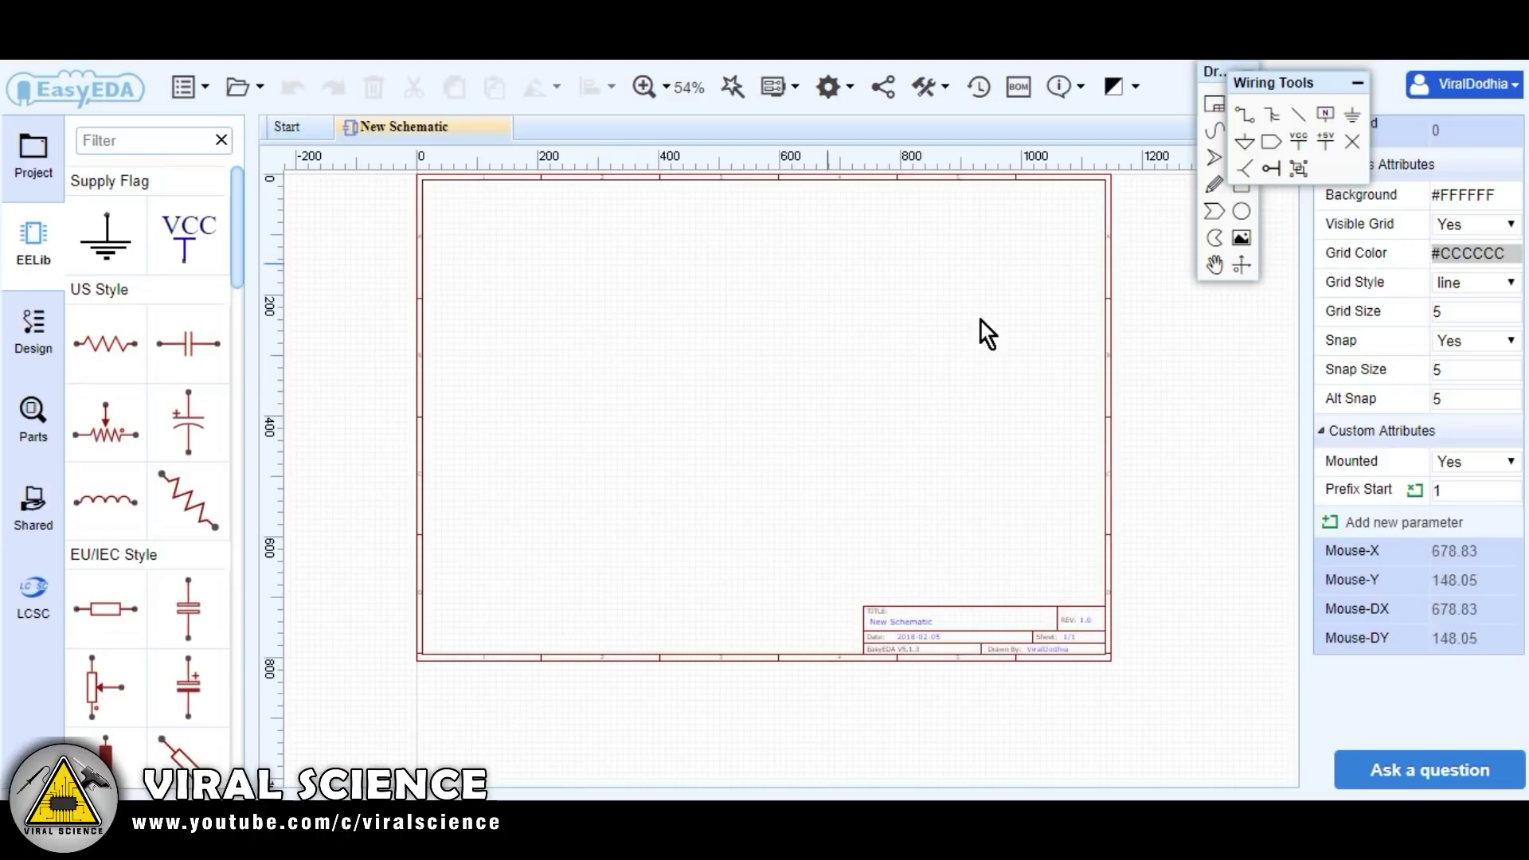
pyautogui.scroll(1, 693, 368)
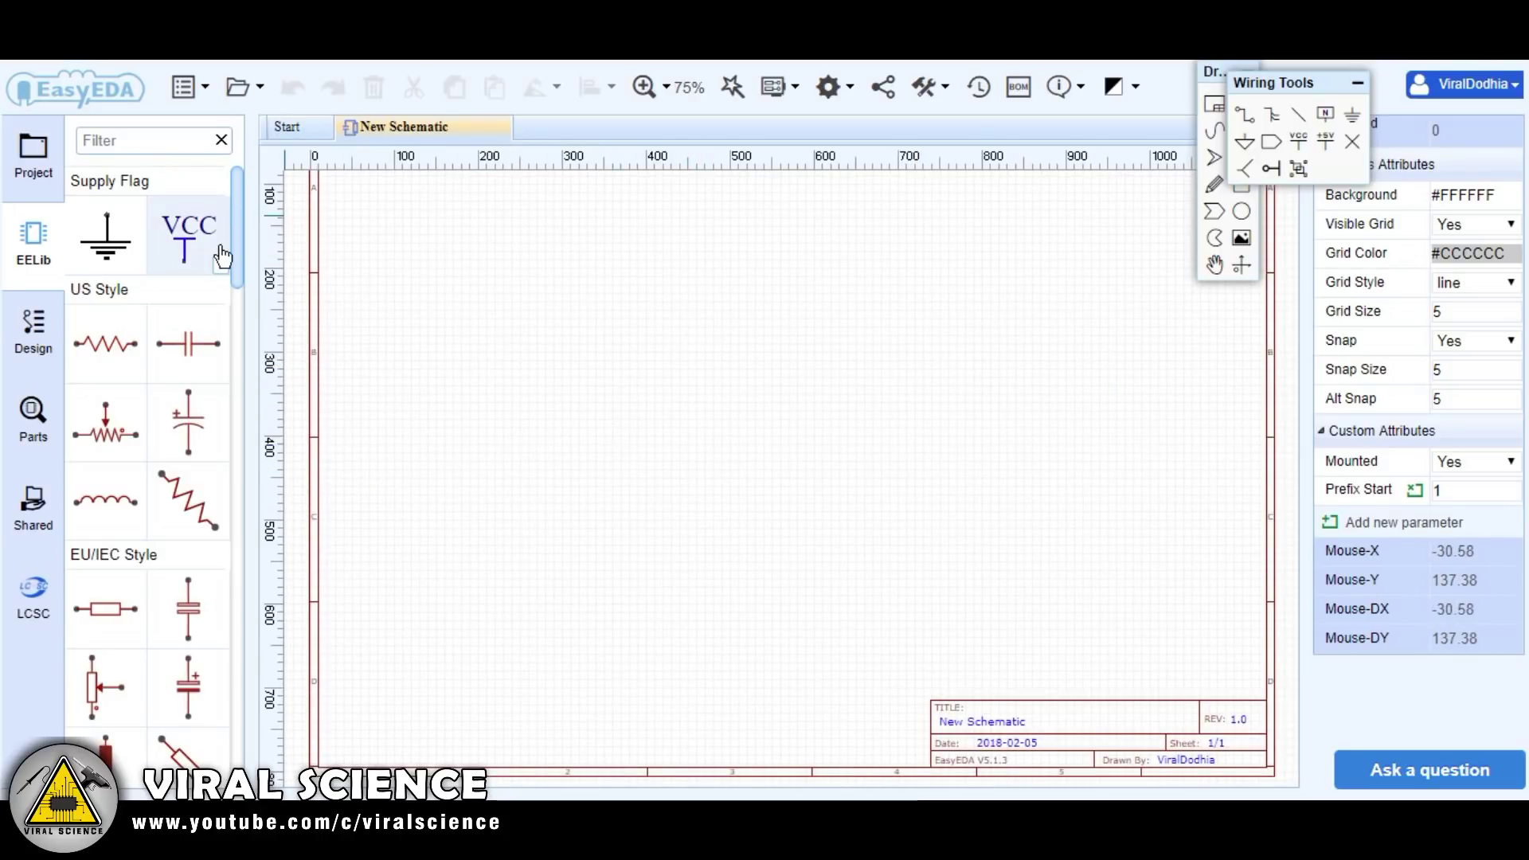
# - Look at the design manager and the component search window, and move the Wiring Tools palette clear of the drawing tools
pyautogui.moveTo(237, 246); pyautogui.dragTo(441, 213)
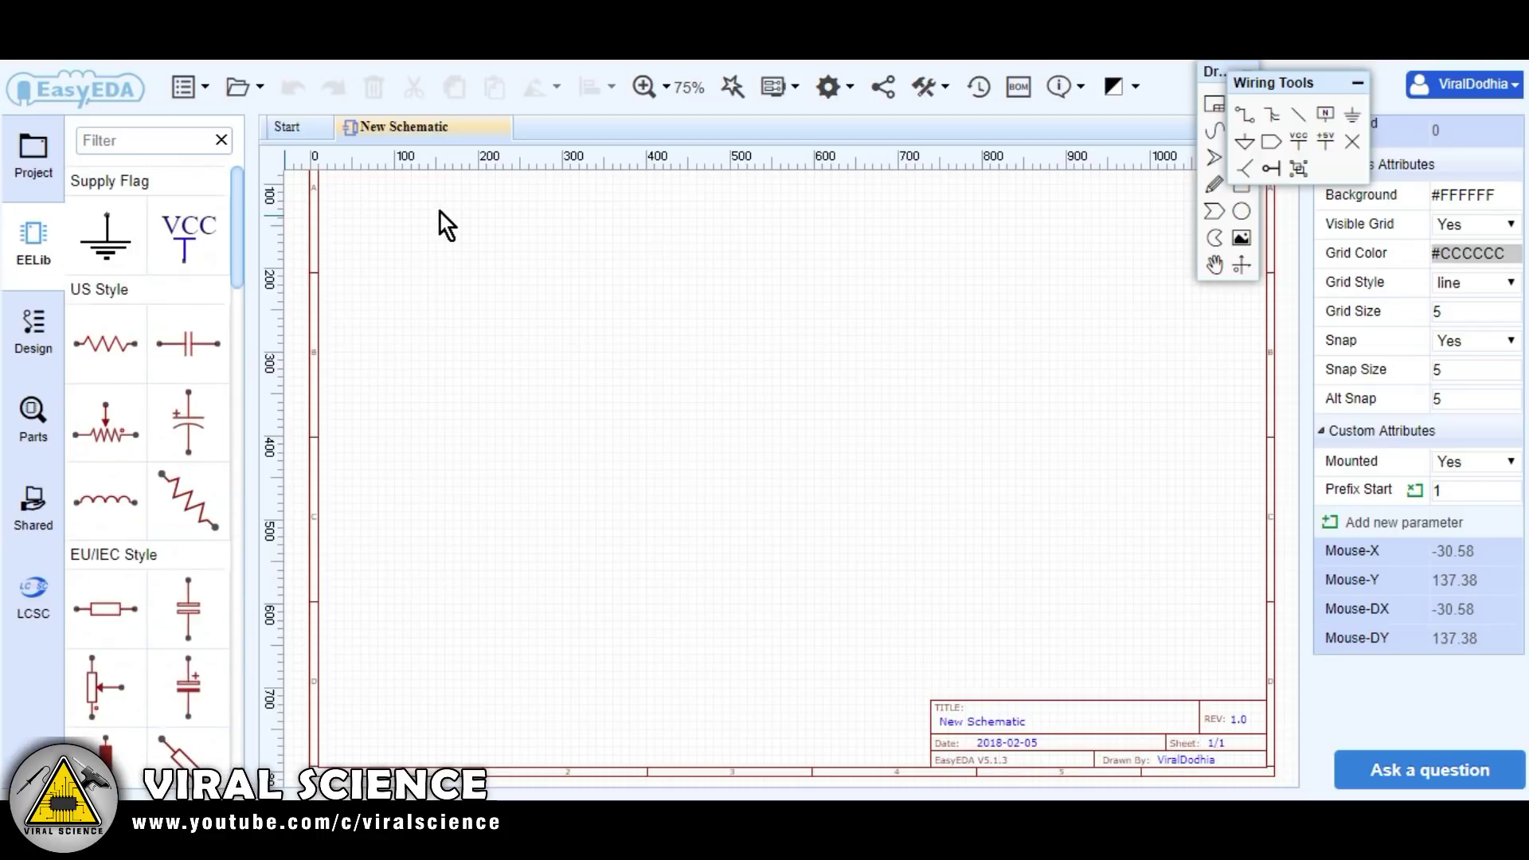
pyautogui.click(36, 329)
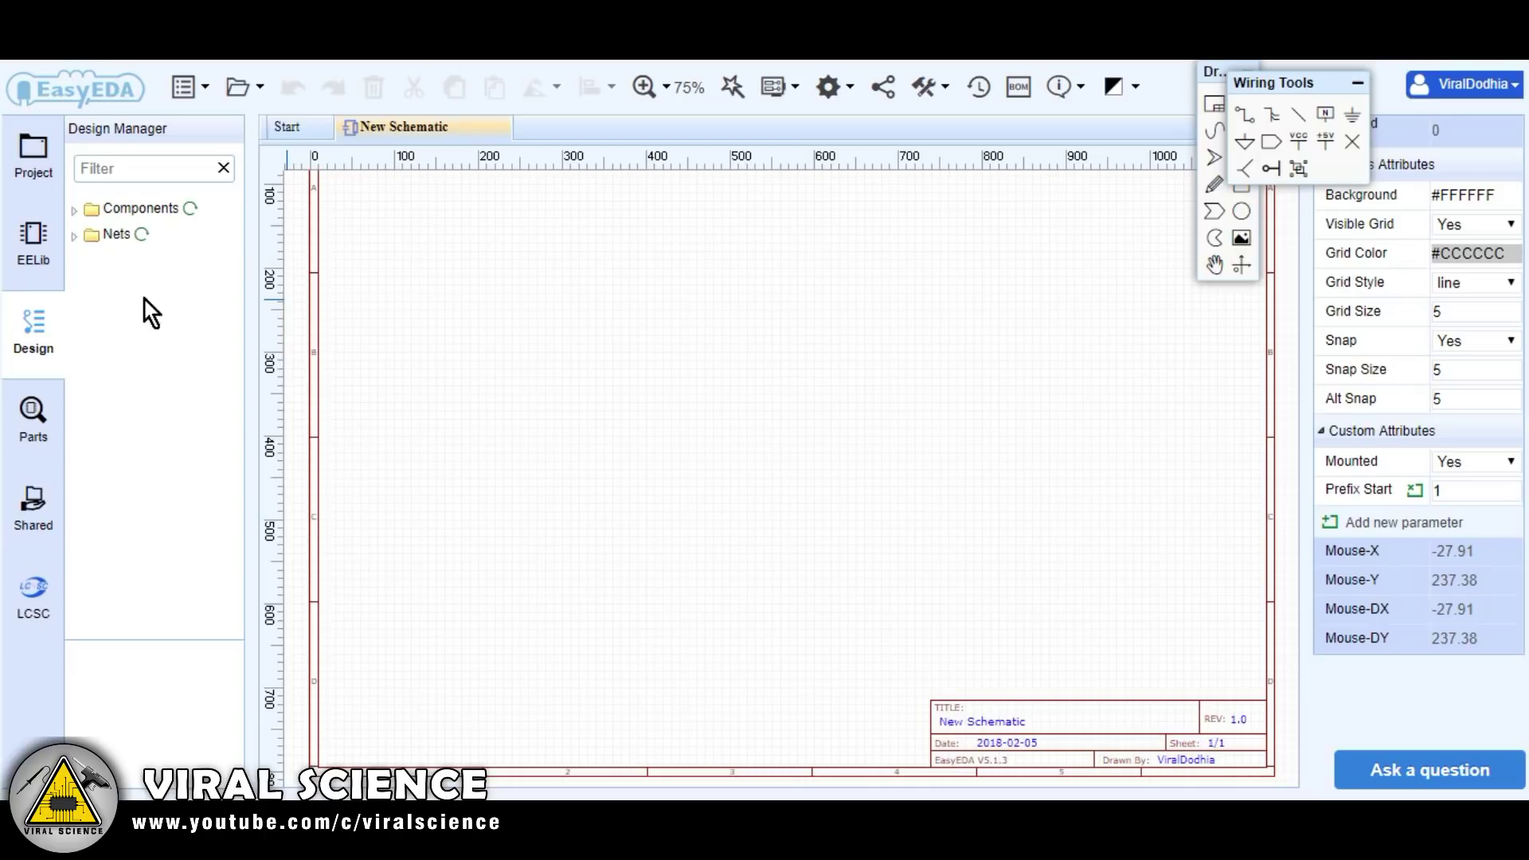
pyautogui.click(33, 422)
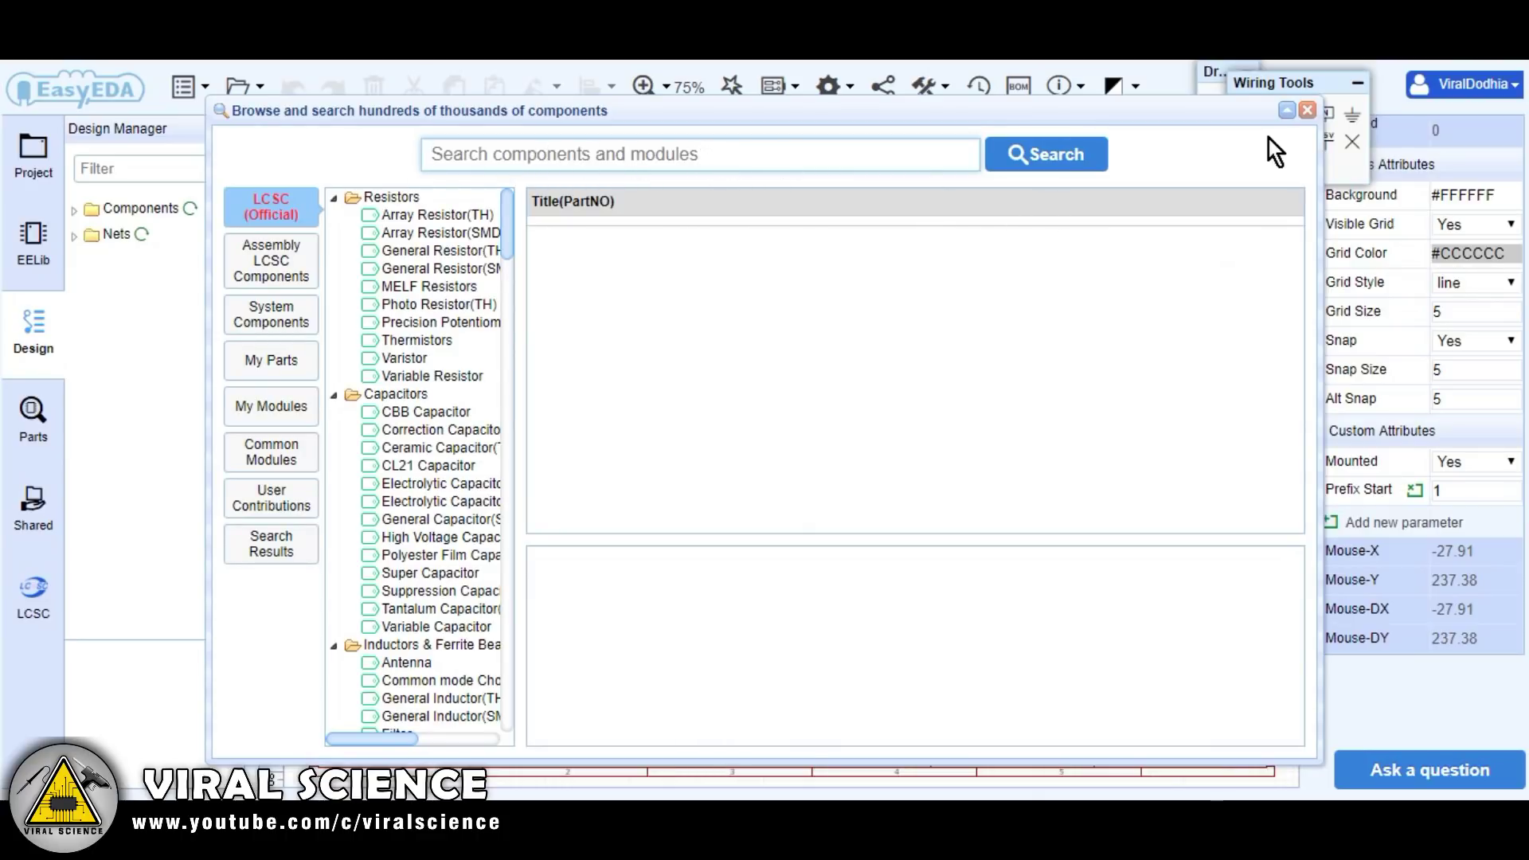
pyautogui.click(1307, 111)
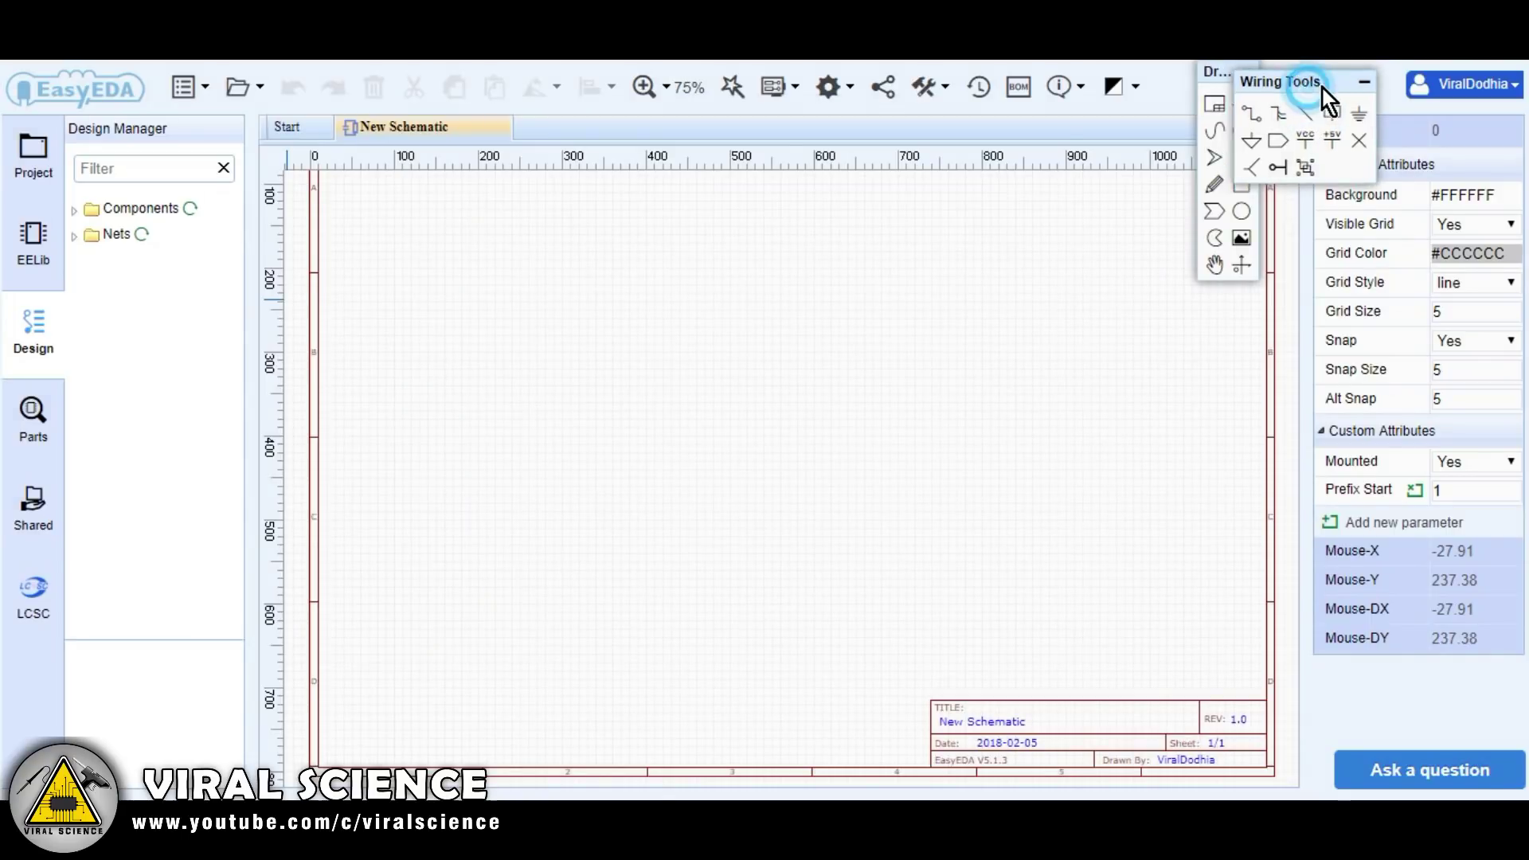
pyautogui.moveTo(1322, 88); pyautogui.dragTo(1346, 80)
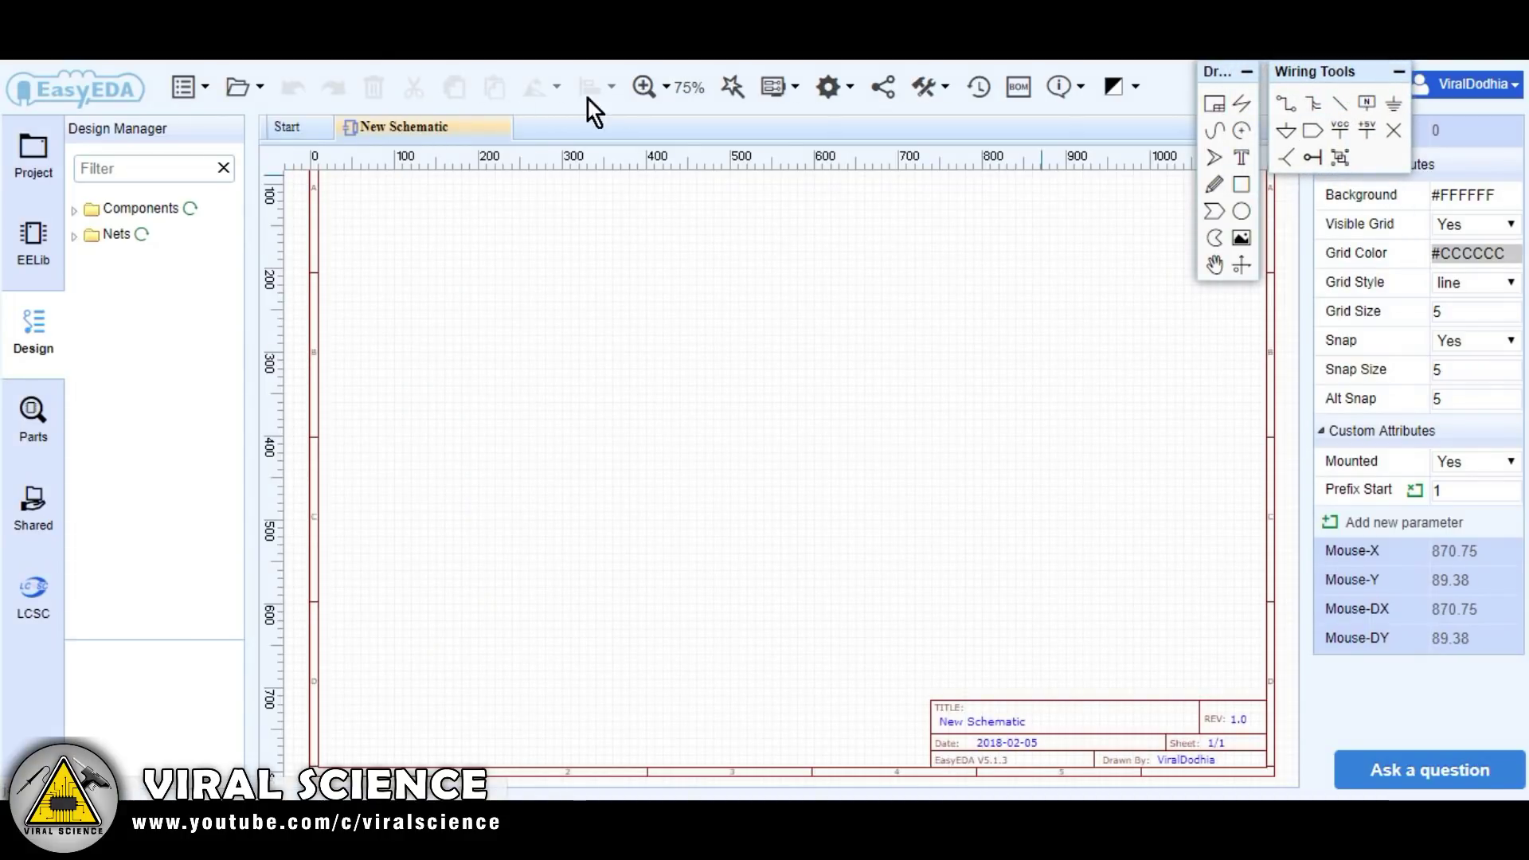
pyautogui.moveTo(1132, 86)
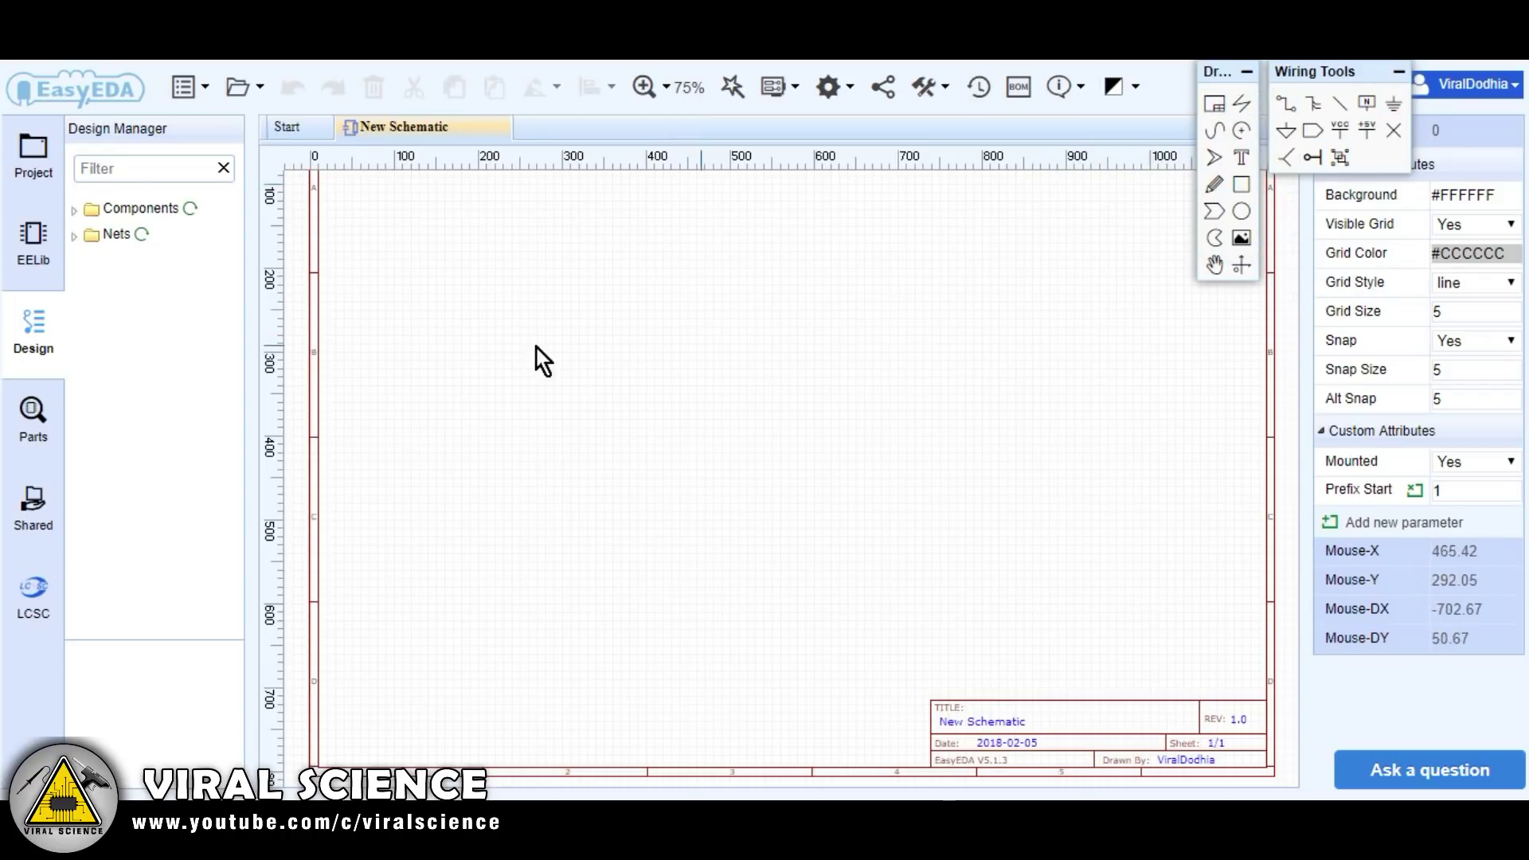
# - Bring up the Power Supply symbols in the EELib component library
pyautogui.click(30, 240)
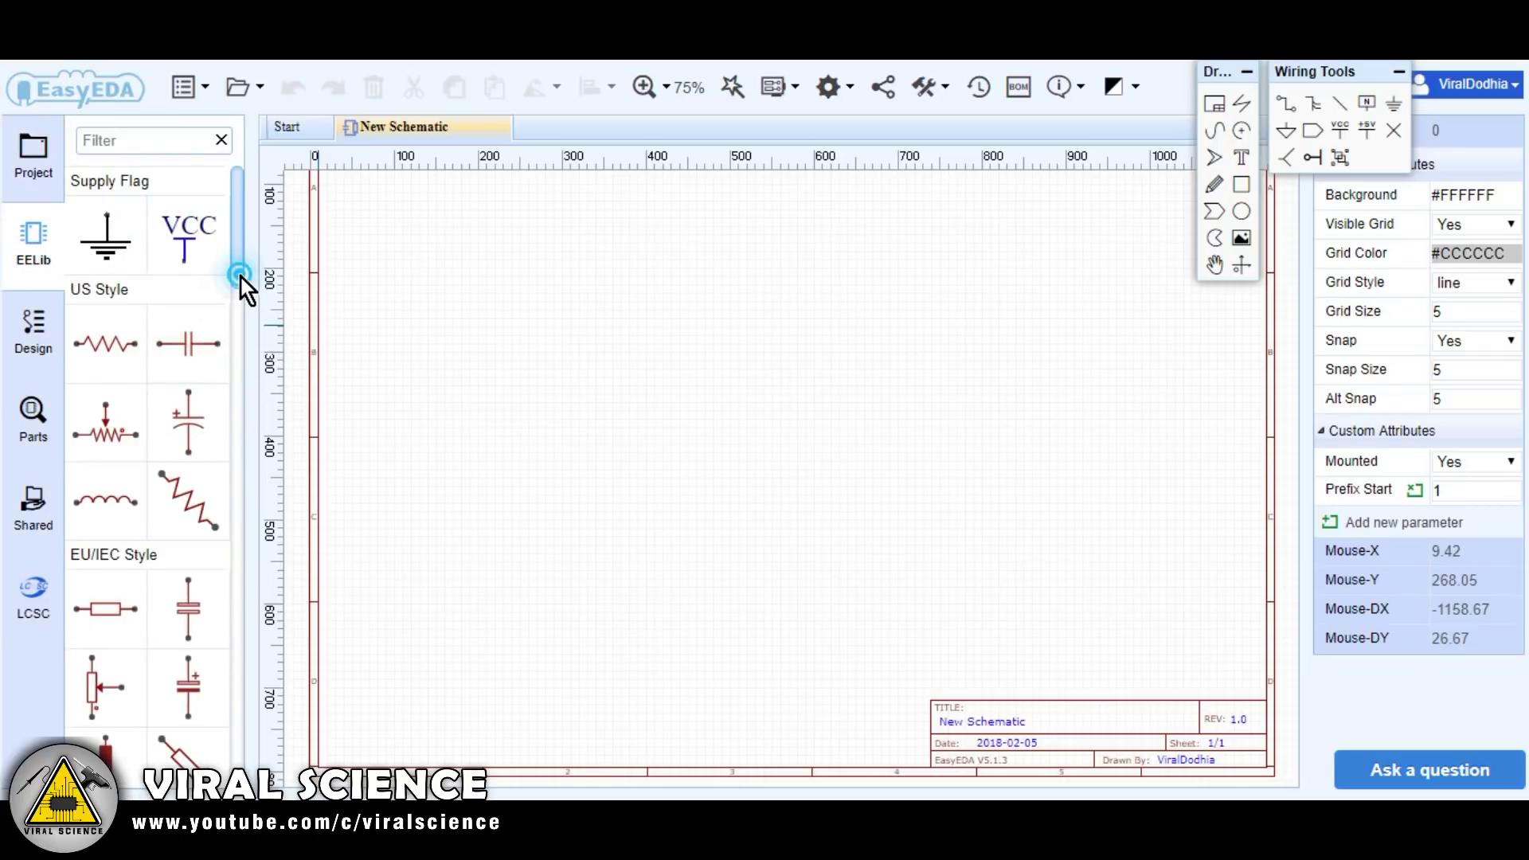
pyautogui.moveTo(240, 277); pyautogui.dragTo(242, 328)
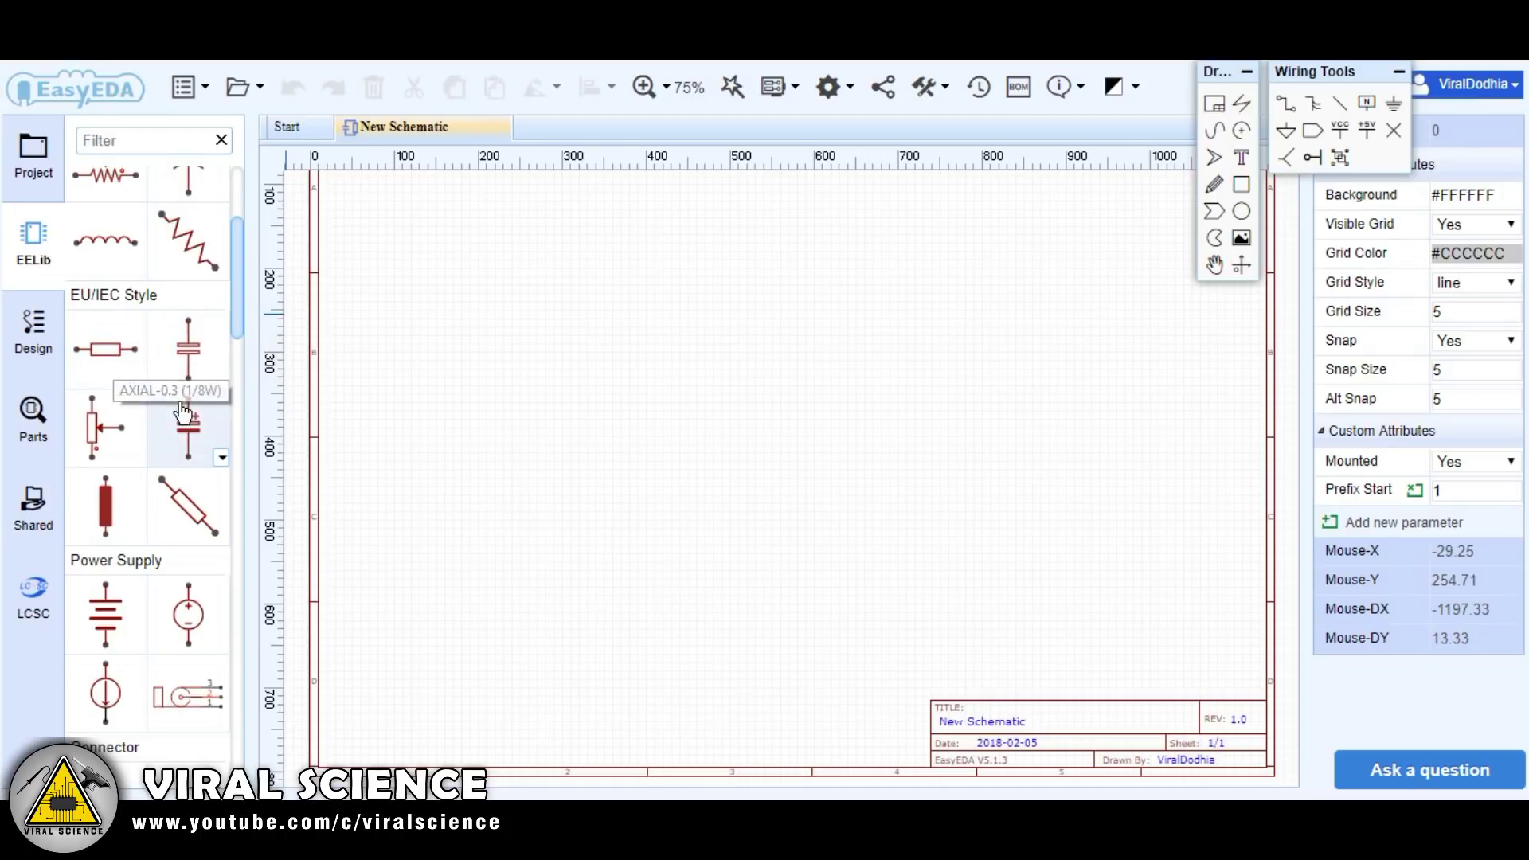
pyautogui.moveTo(199, 634); pyautogui.dragTo(470, 510)
pyautogui.moveTo(574, 446); pyautogui.dragTo(228, 611)
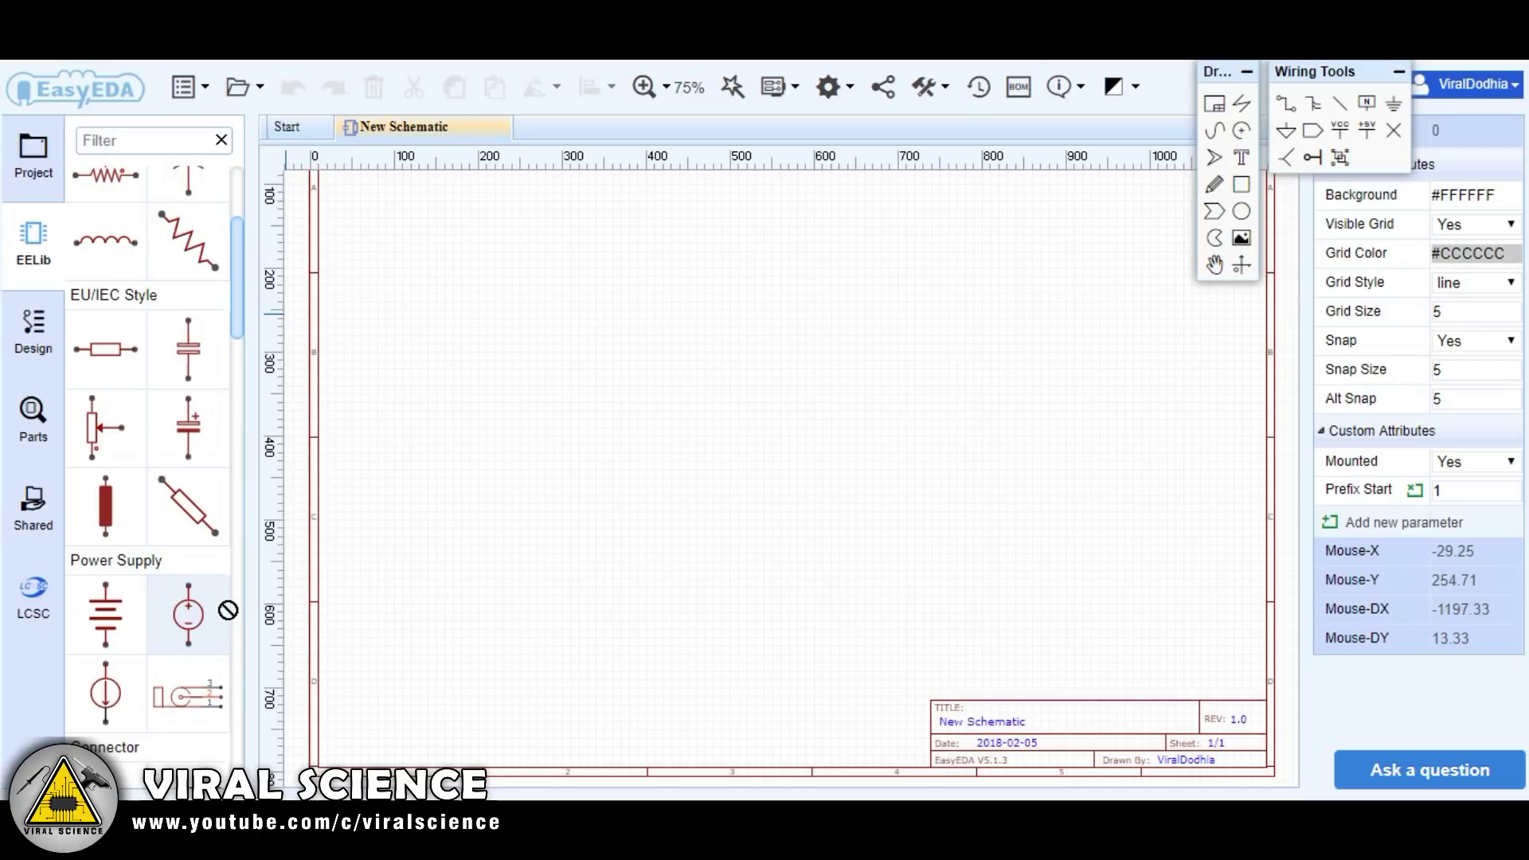
pyautogui.click(196, 626)
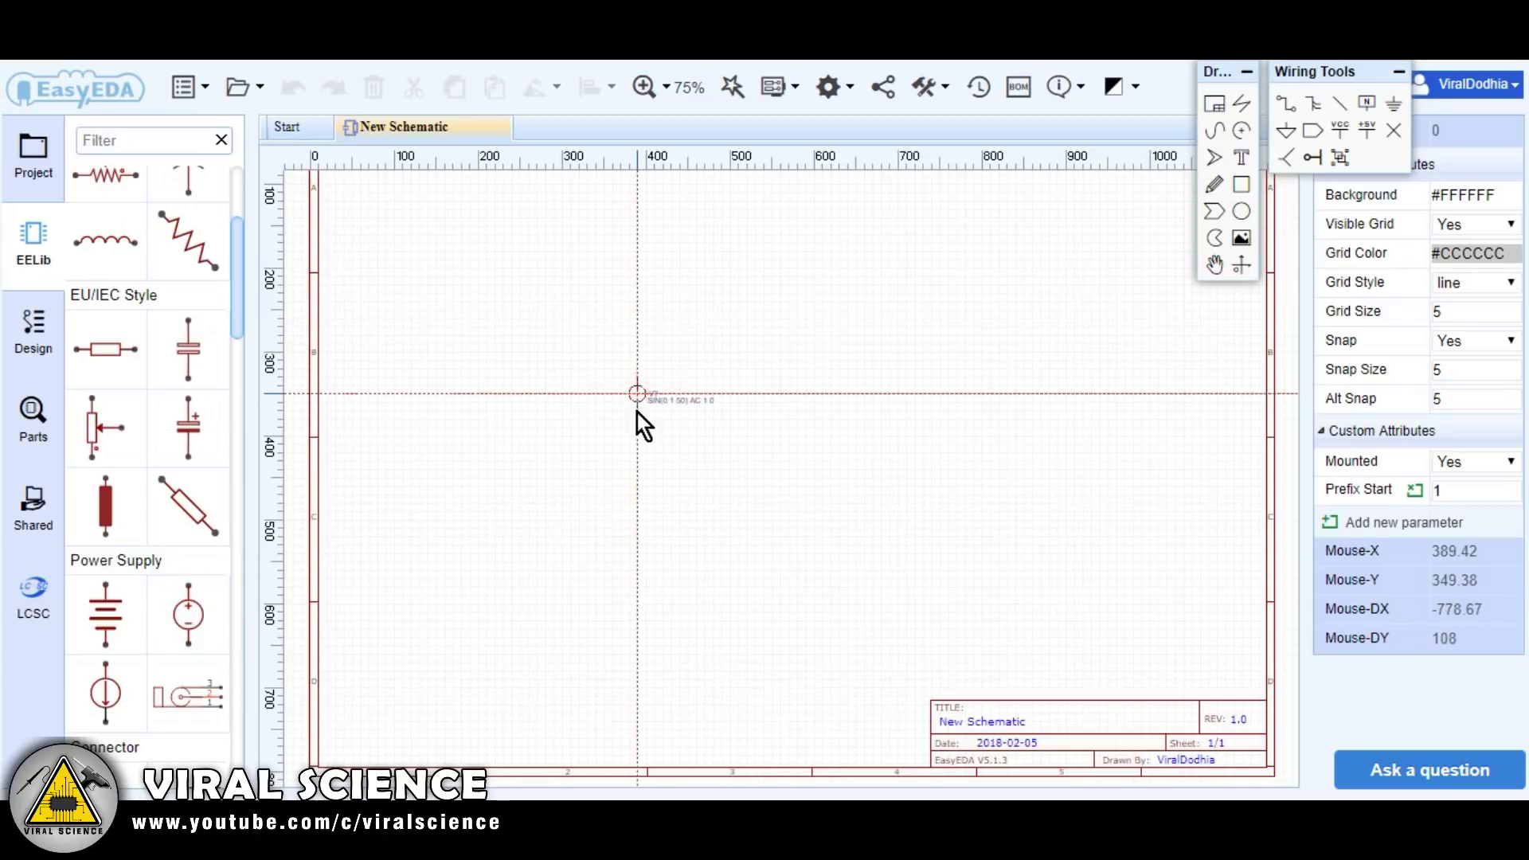
pyautogui.rightClick(629, 458)
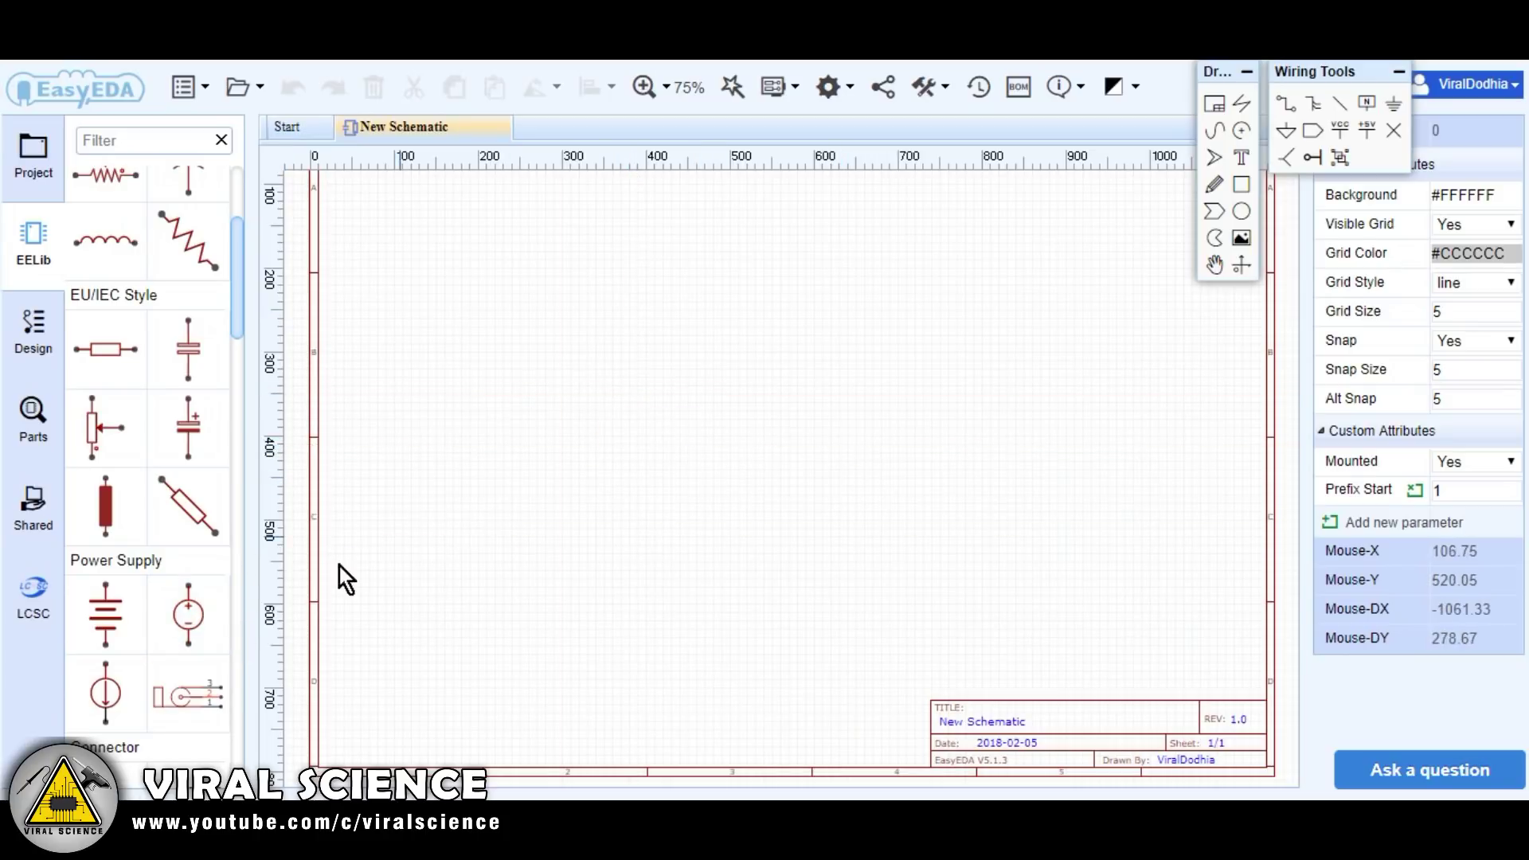
# - Place one AC voltage source from the Power Supply symbols near the middle of the schematic sheet
pyautogui.click(191, 633)
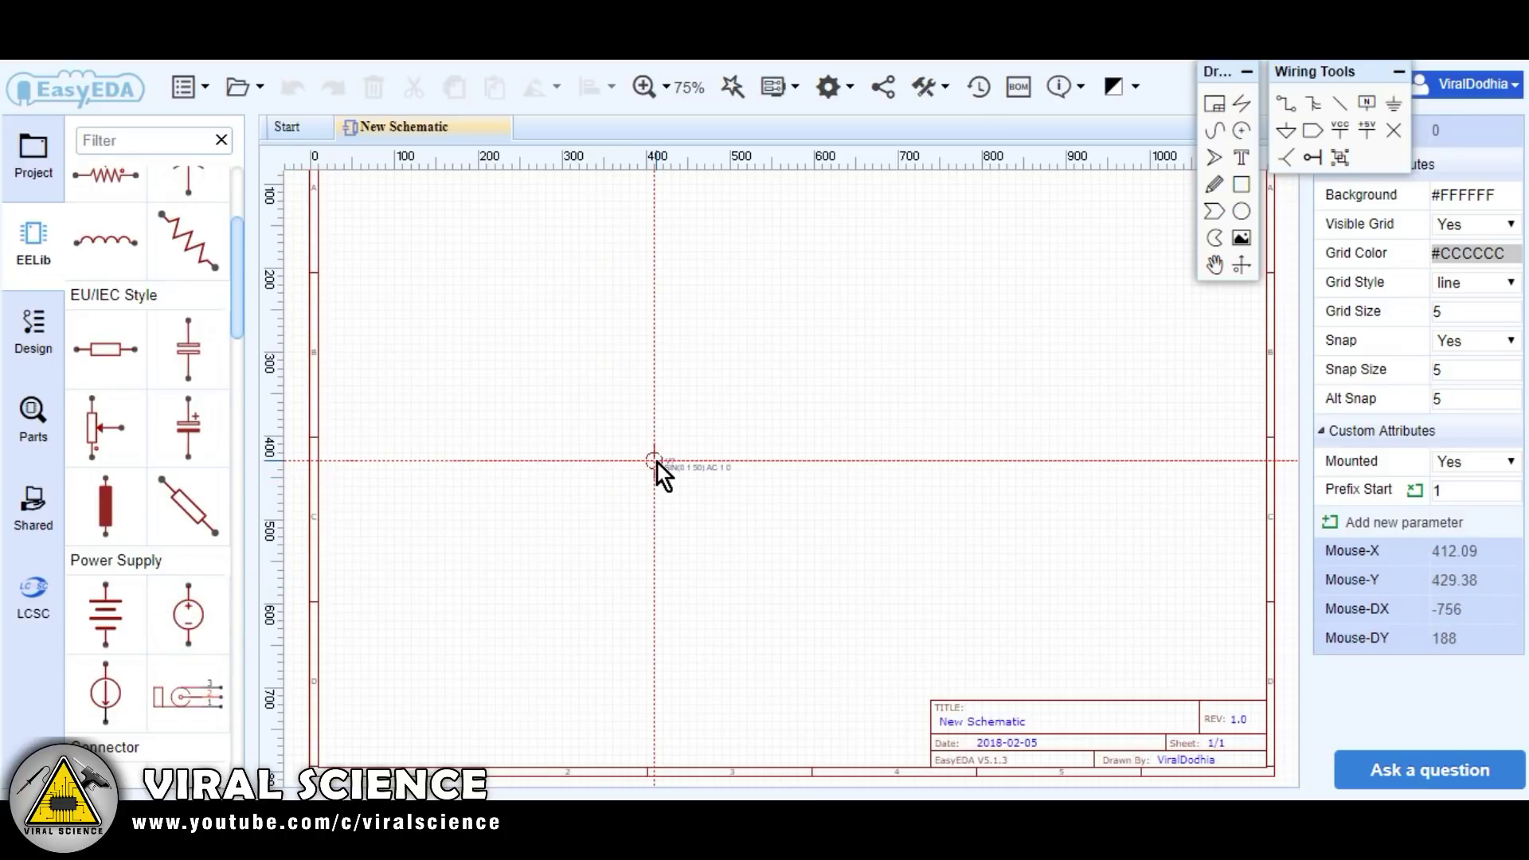
pyautogui.click(655, 462)
pyautogui.rightClick(799, 475)
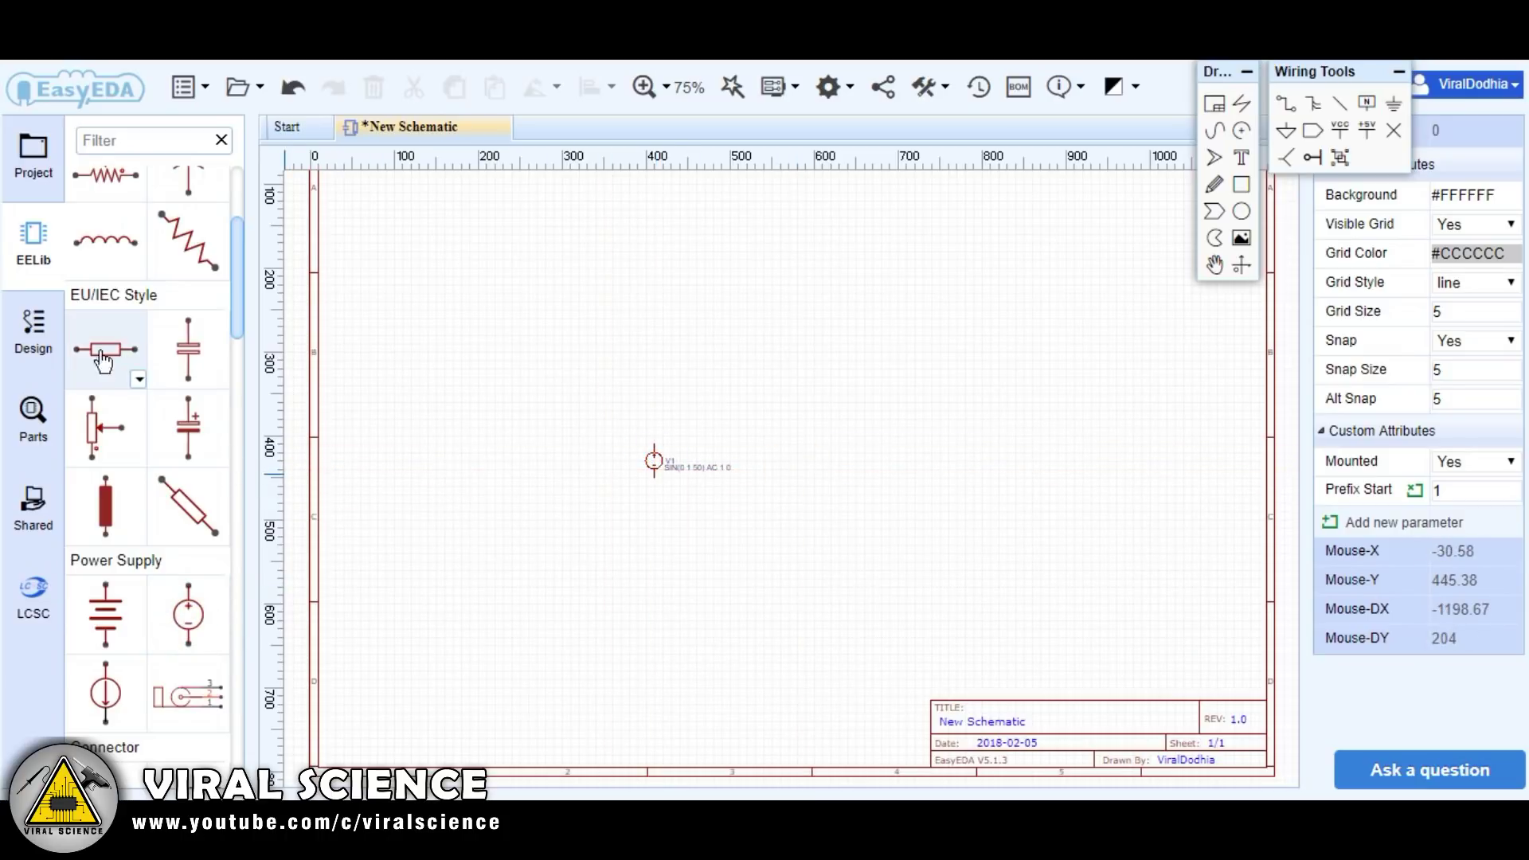
# - Place an EU-style resistor above the voltage source and an LED from the Diodes group to the resistor's upper right
pyautogui.click(650, 389)
pyautogui.moveTo(235, 283); pyautogui.dragTo(267, 499)
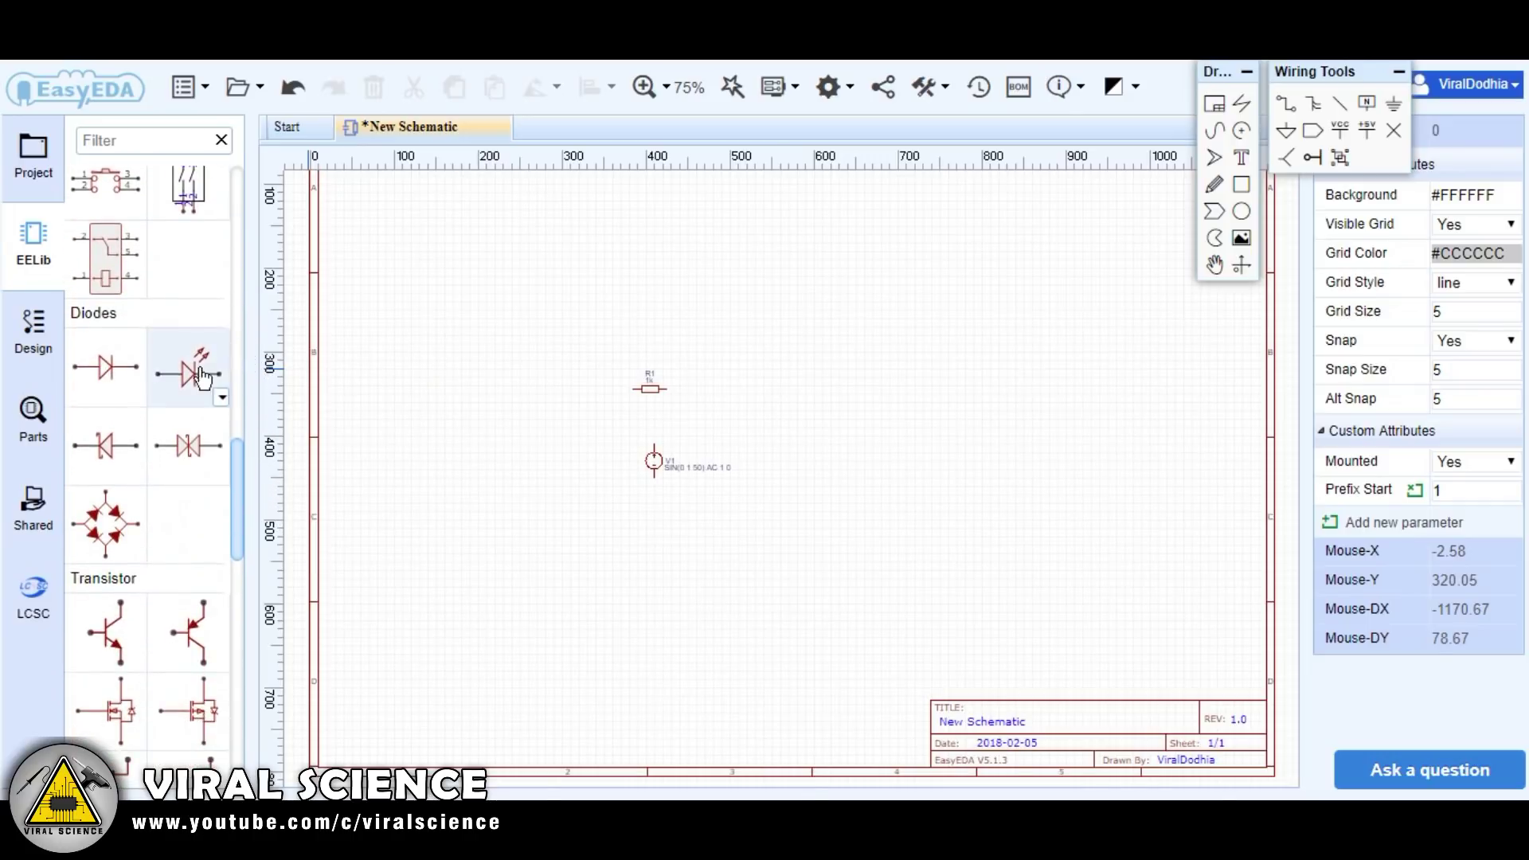
pyautogui.click(223, 394)
pyautogui.click(195, 374)
pyautogui.click(778, 314)
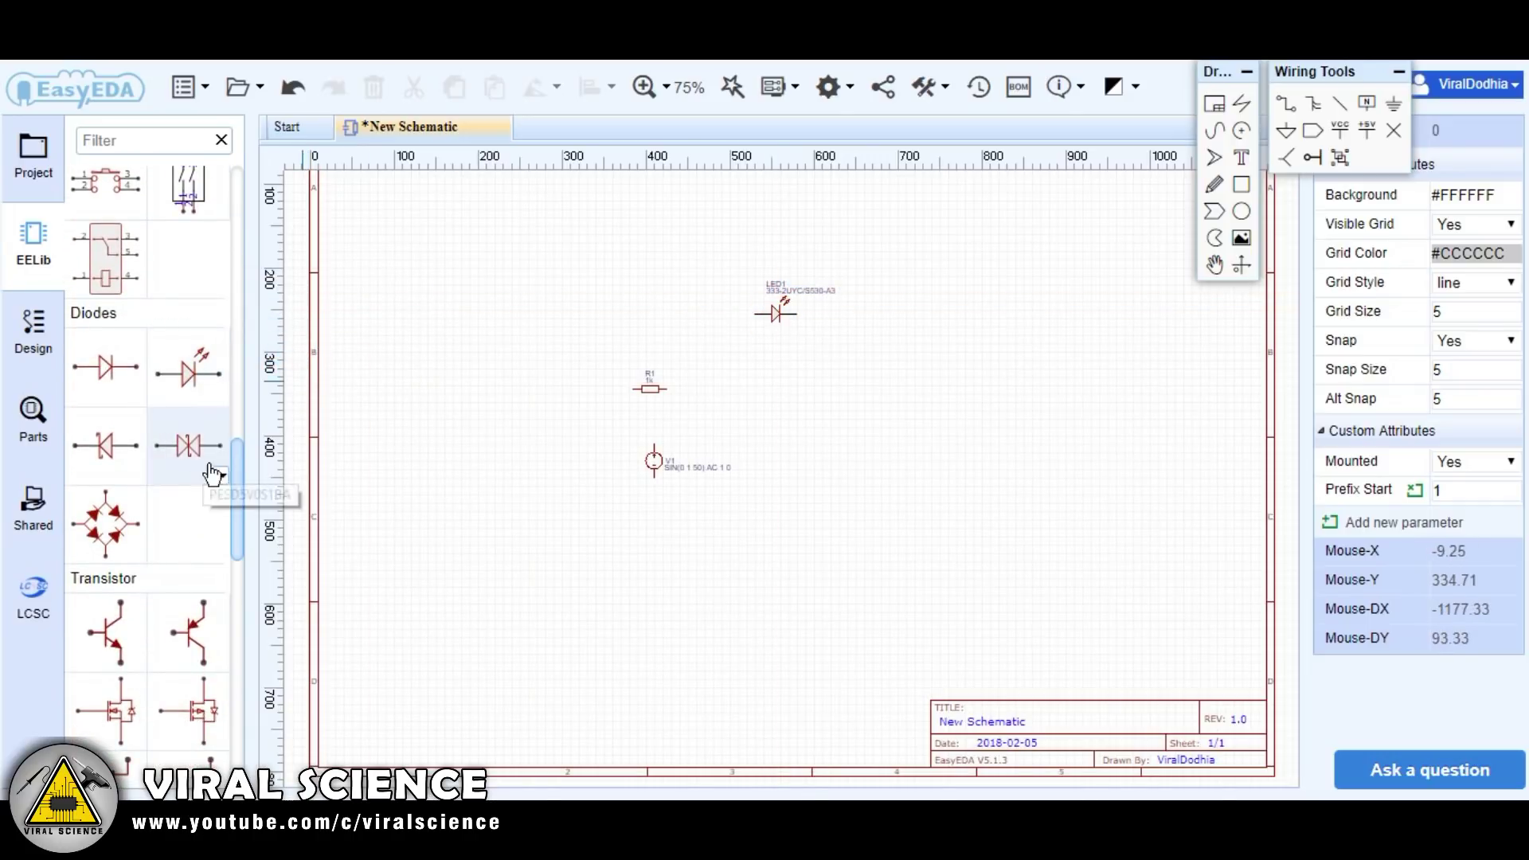
# - Place a BC547B (TO-92) NPN transistor below the LED, to the right of the resistor
pyautogui.scroll(-1, 231, 493)
pyautogui.scroll(-2, 233, 502)
pyautogui.click(137, 435)
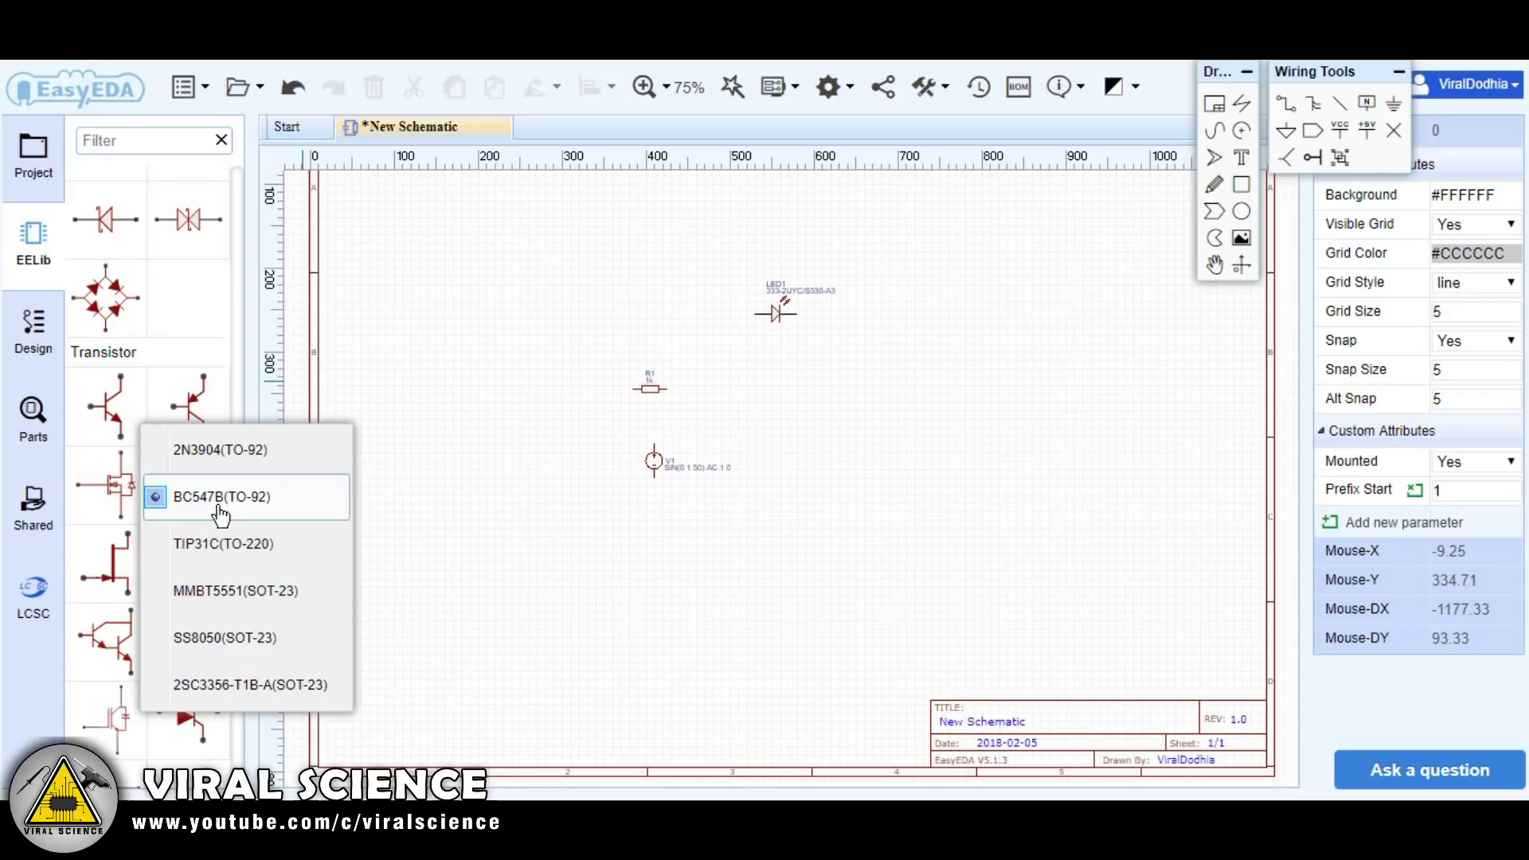
pyautogui.click(78, 422)
pyautogui.click(809, 401)
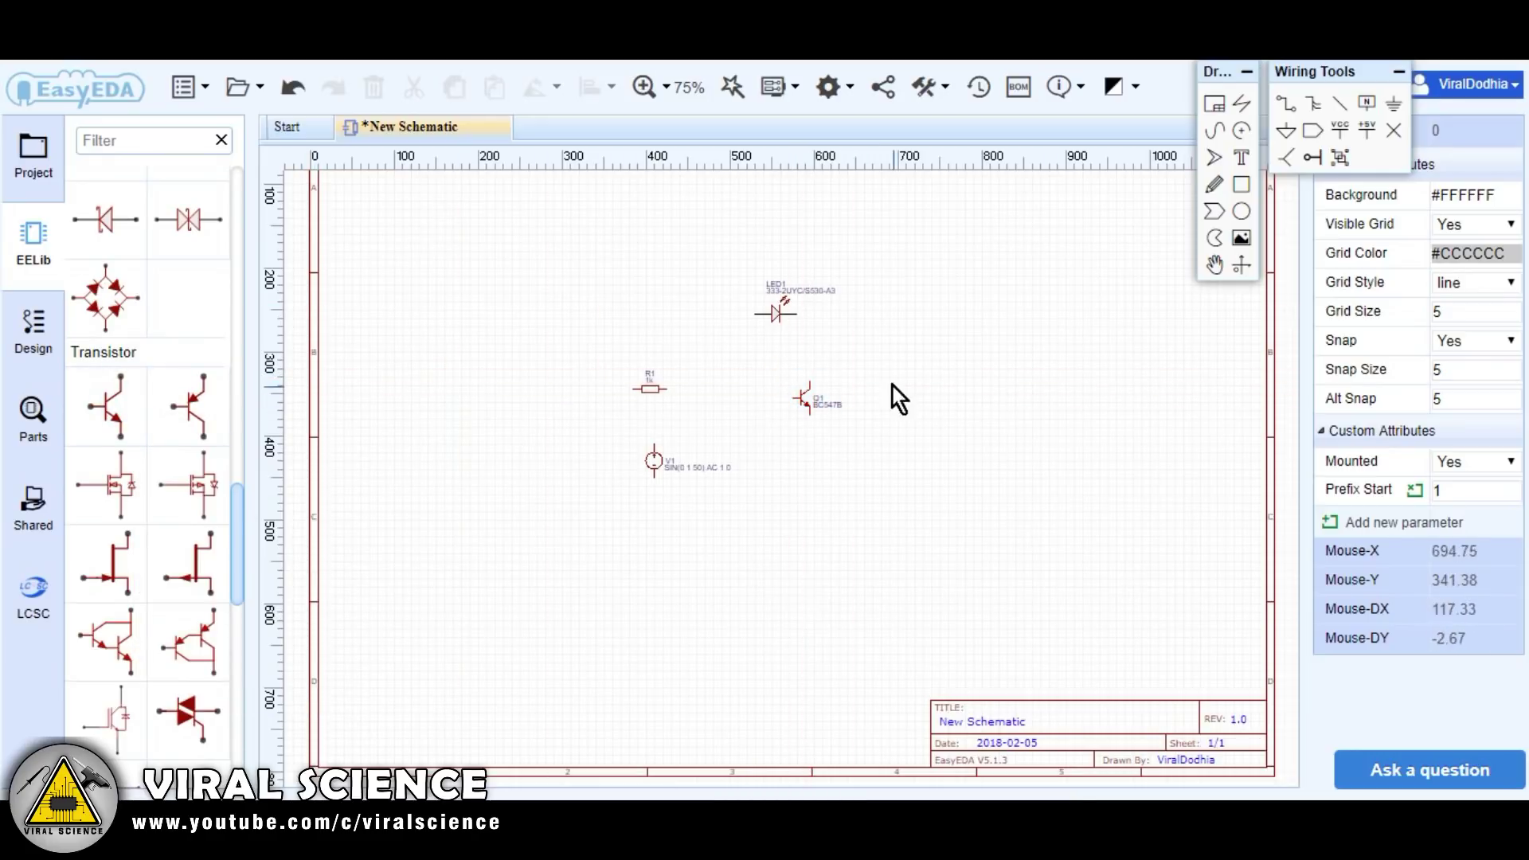
# - Search the full parts library for "ldr"
pyautogui.scroll(-5, 239, 696)
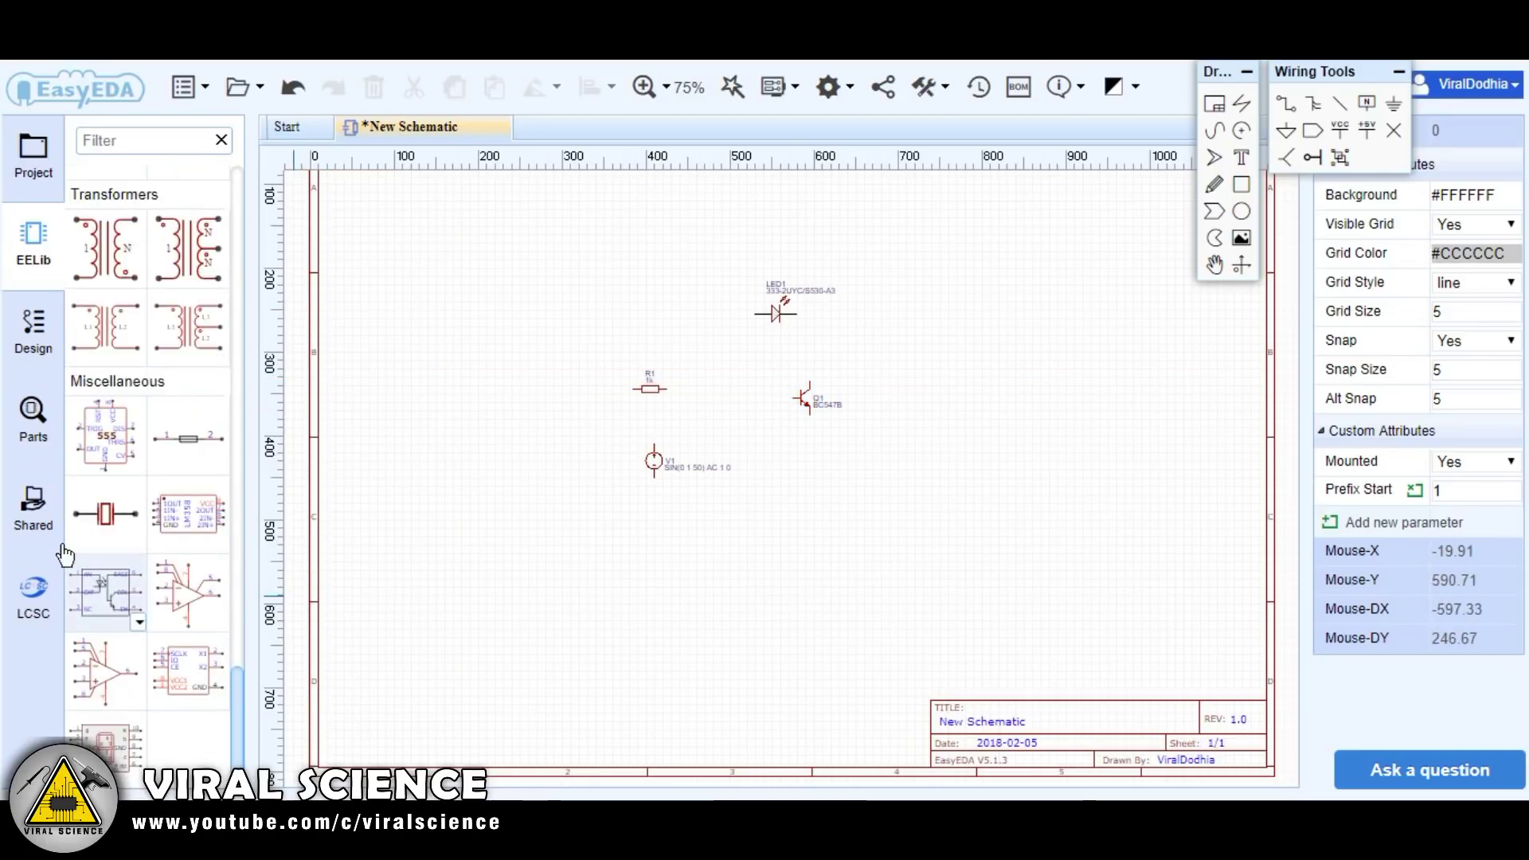
pyautogui.click(32, 423)
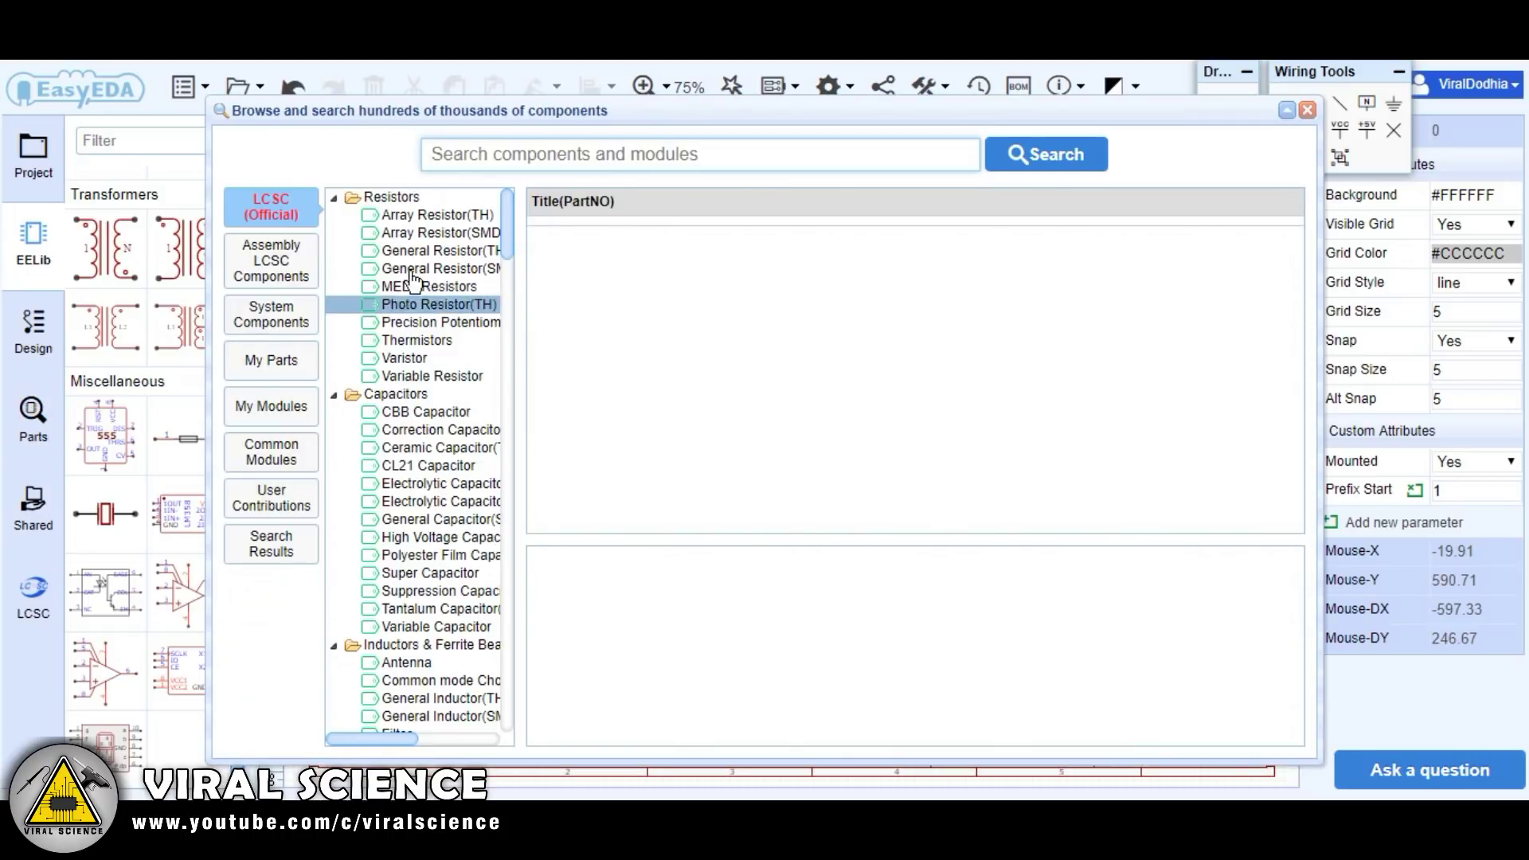
pyautogui.click(507, 147)
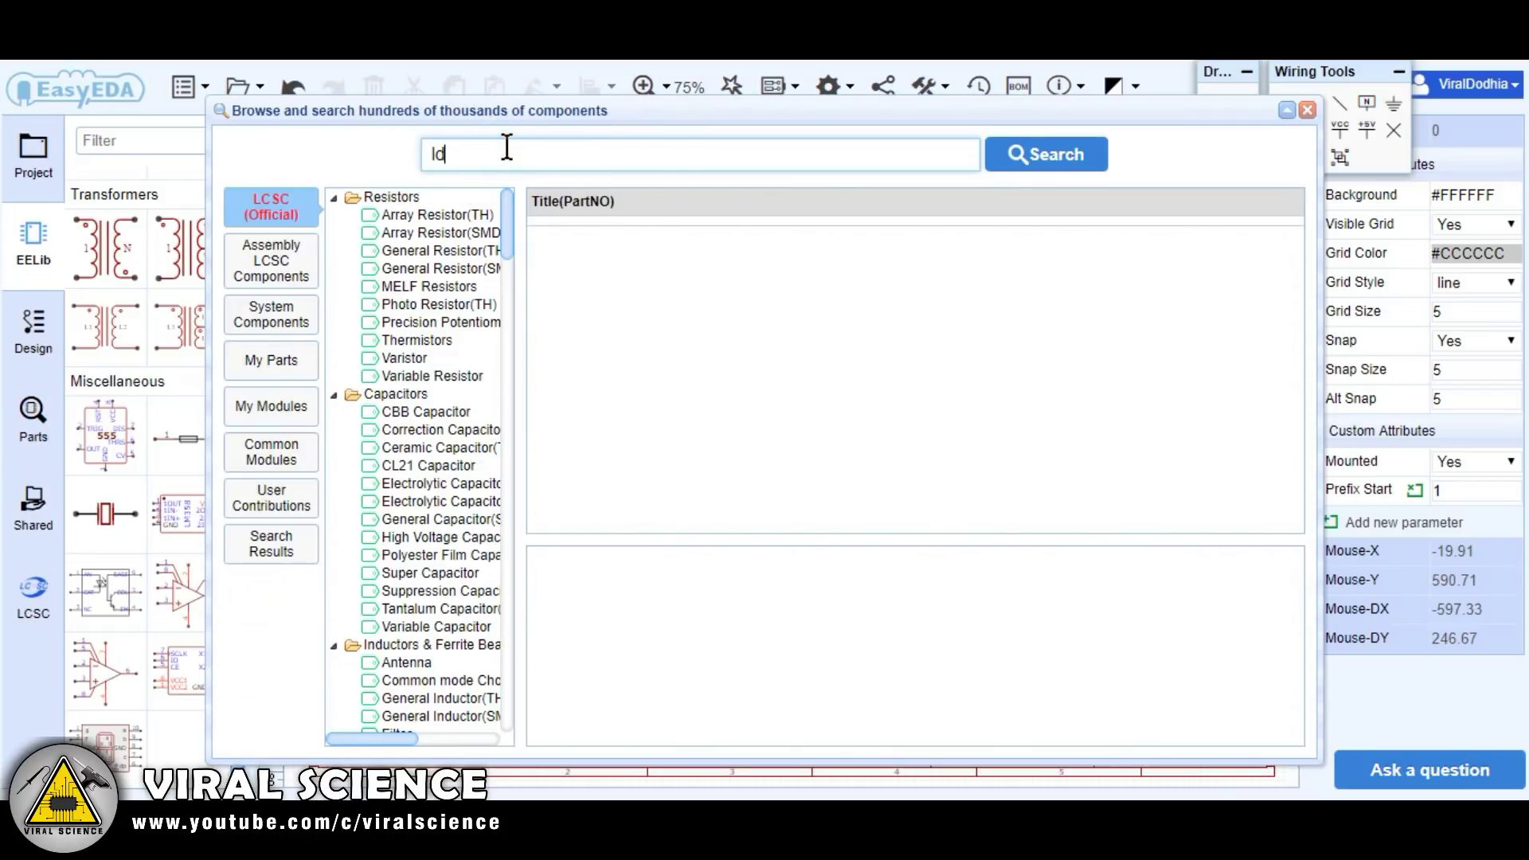
pyautogui.click(1061, 159)
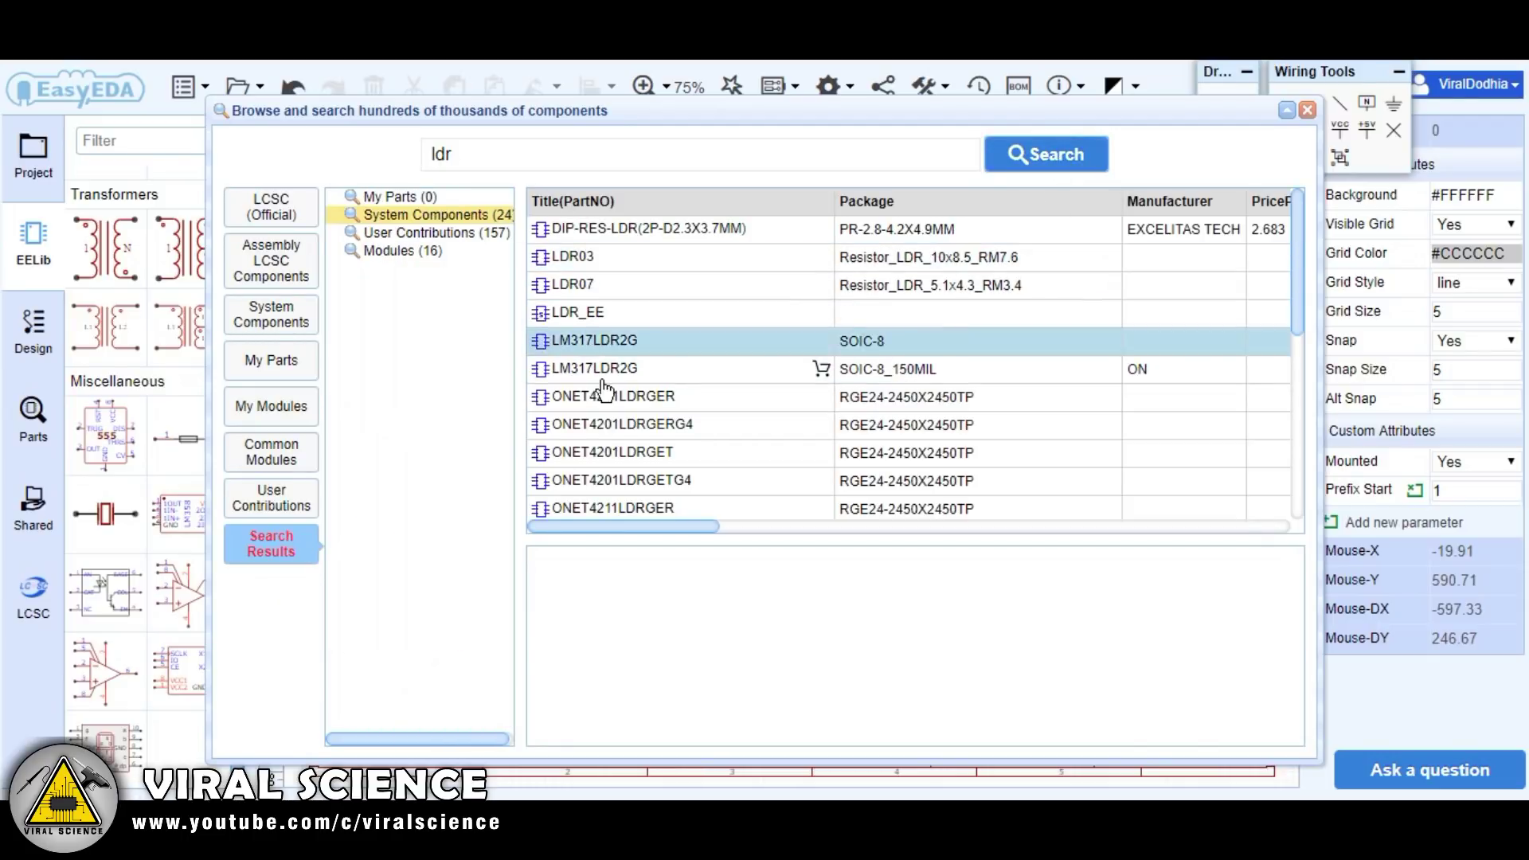
# - Compare the LDR03 and LDR07 parts and place one LDR03 on the schematic to the right of LED1 and Q1
pyautogui.click(584, 258)
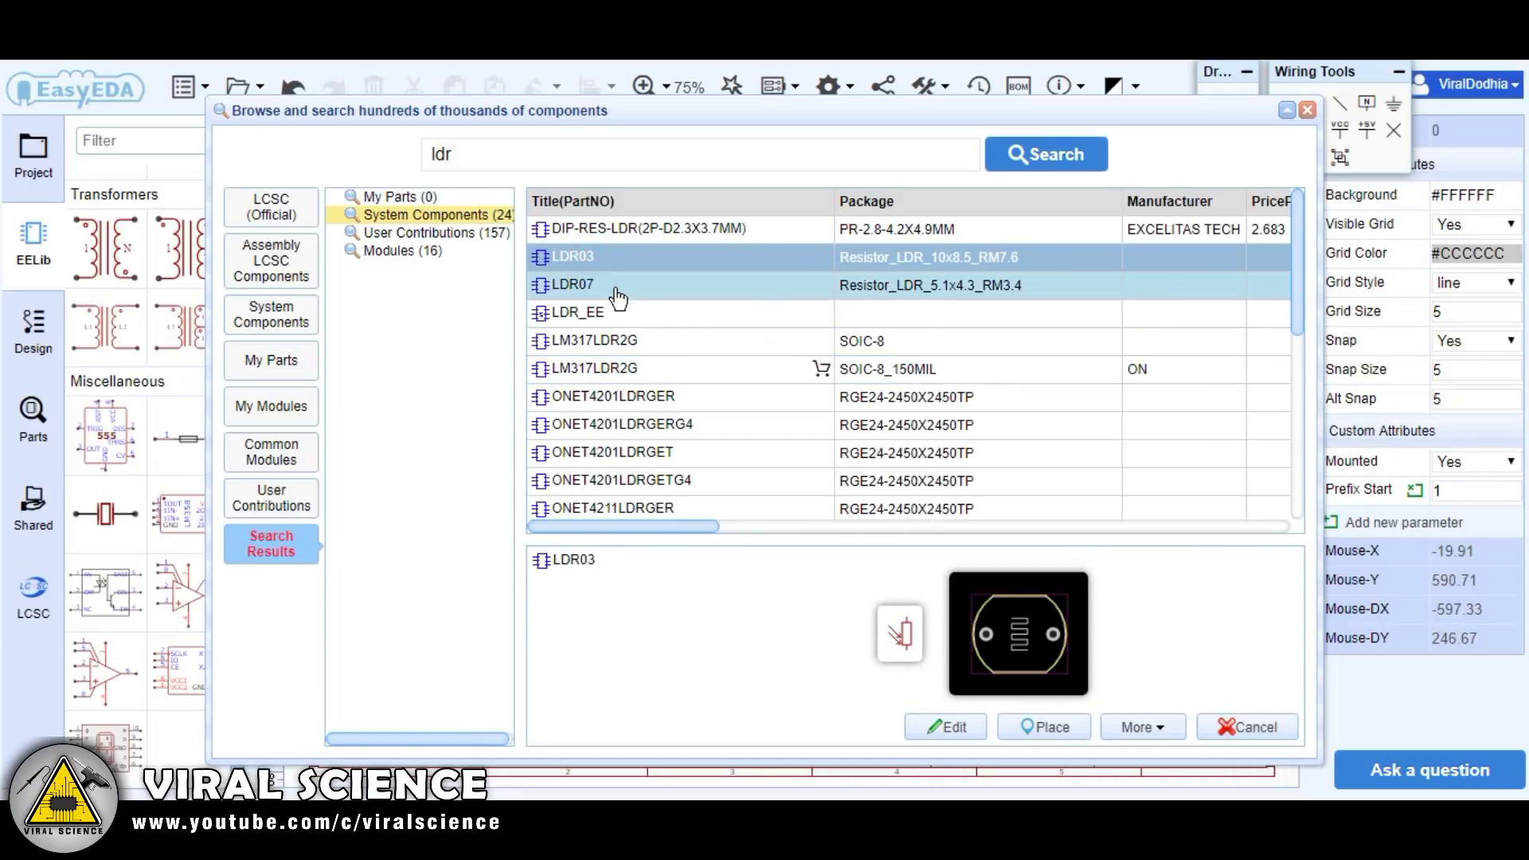
pyautogui.click(618, 291)
pyautogui.click(614, 261)
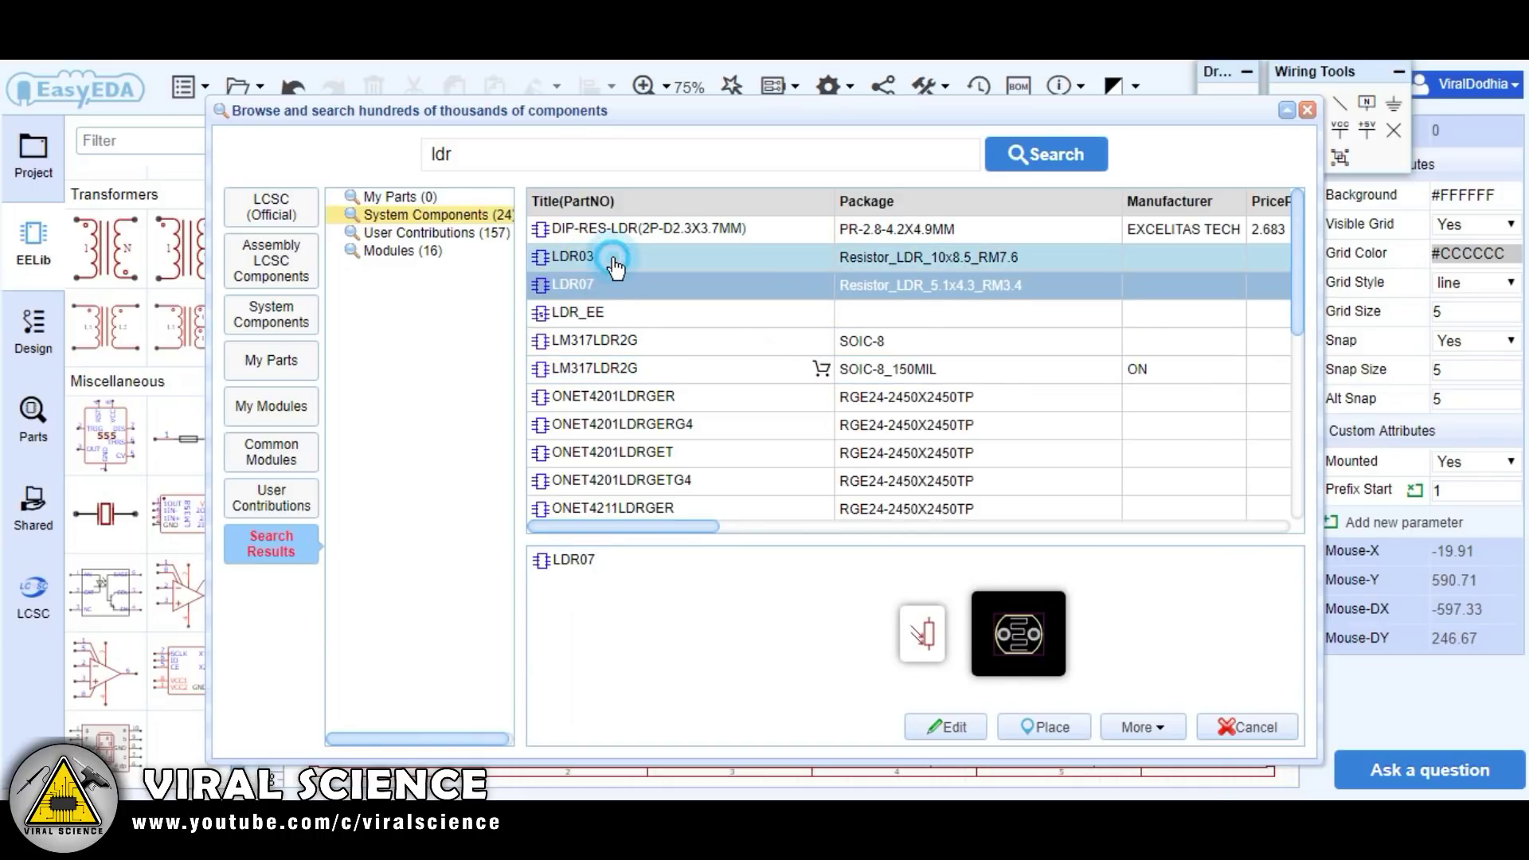
pyautogui.click(637, 287)
pyautogui.click(705, 263)
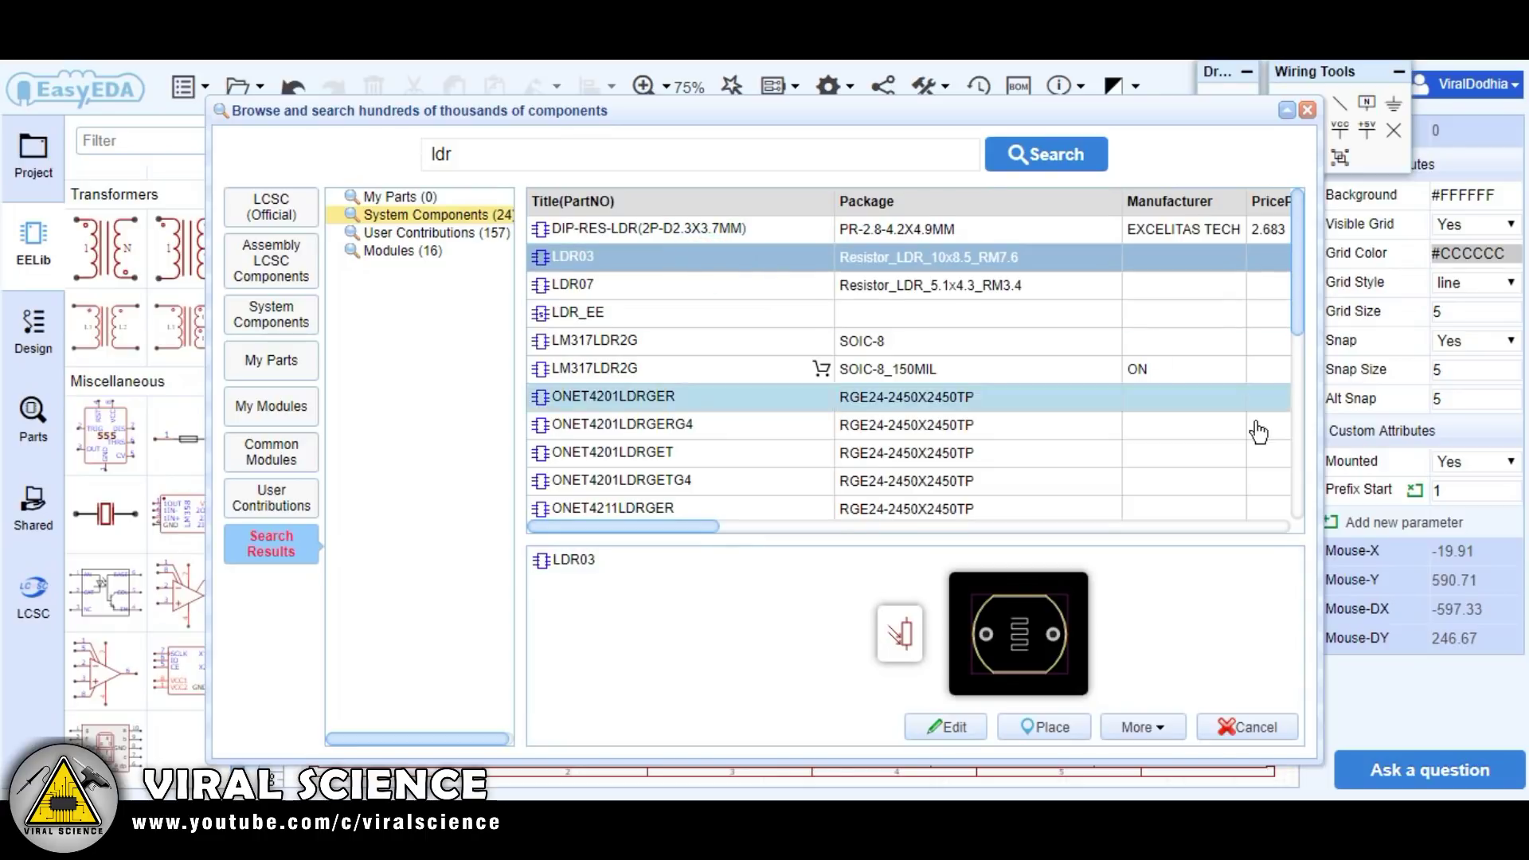
pyautogui.click(1043, 735)
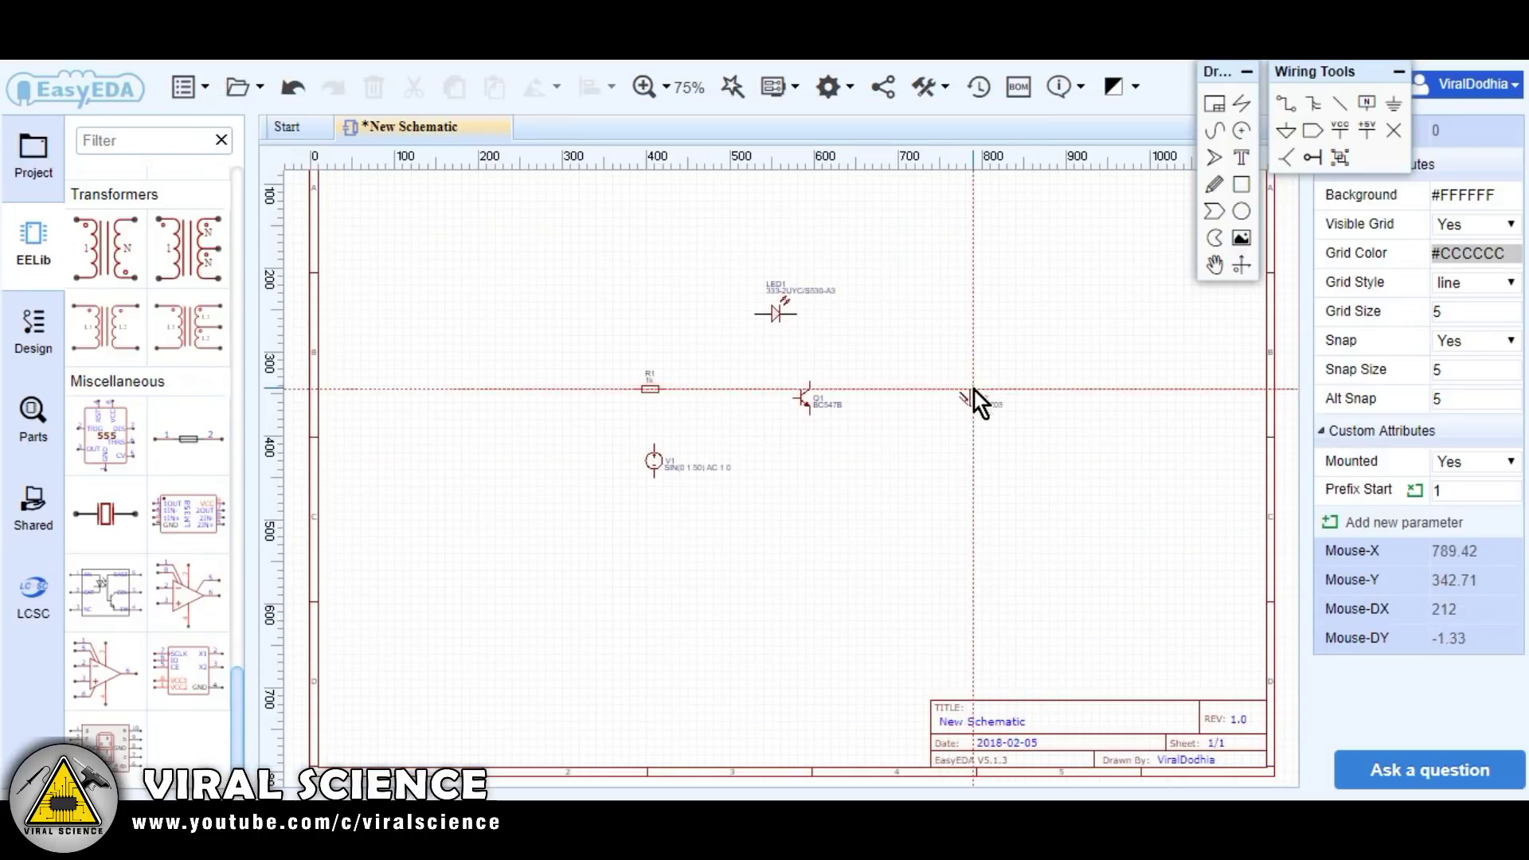
pyautogui.click(894, 337)
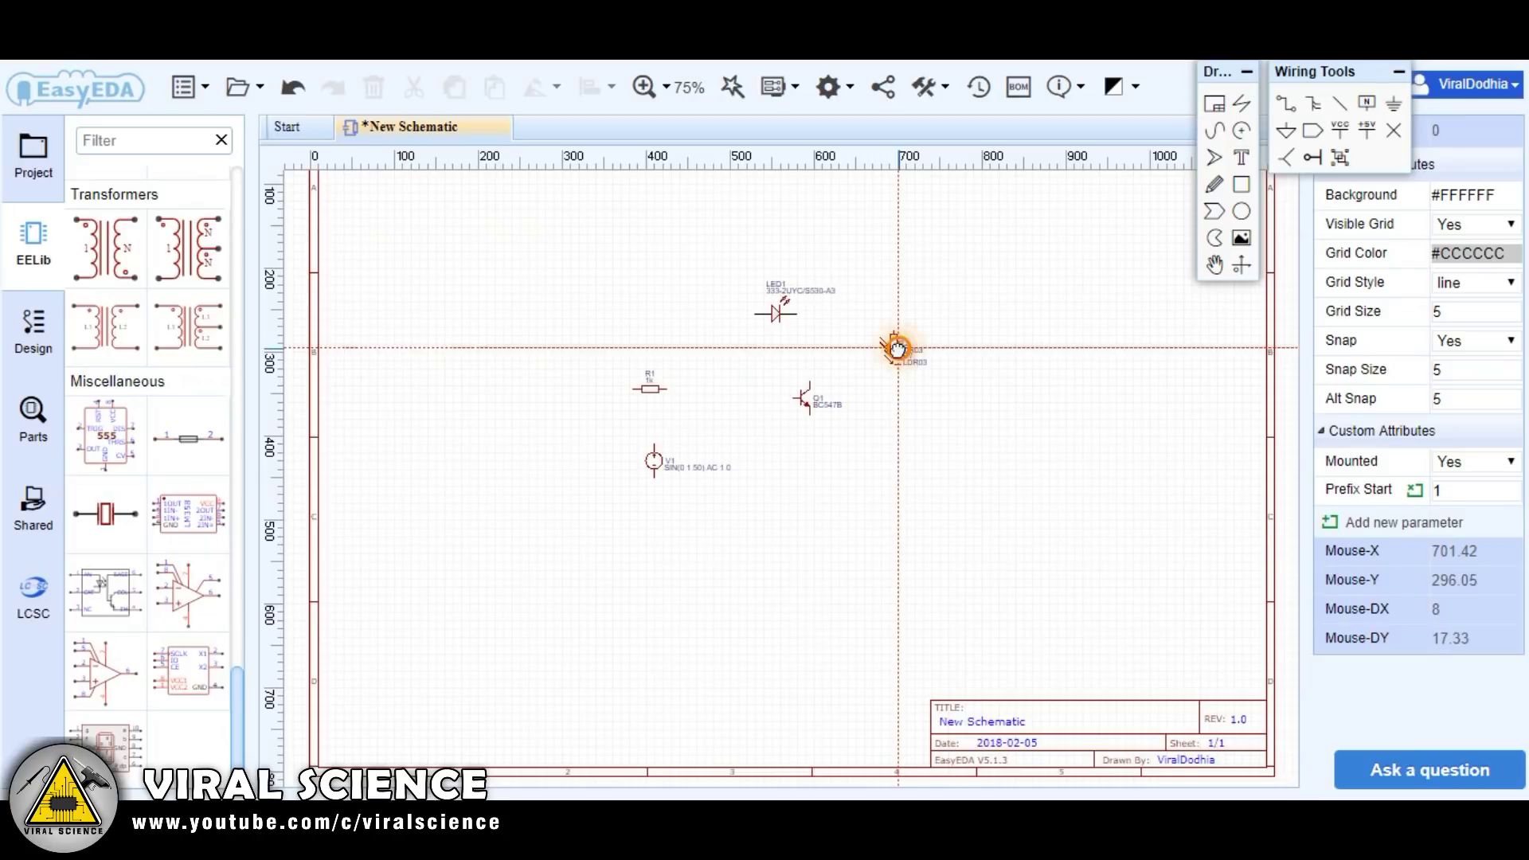
pyautogui.press('Escape')
# - Move the voltage source up beside R1, and rotate LED1 right so it stands vertically above and to the right of Q1
pyautogui.scroll(1, 846, 467)
pyautogui.scroll(2, 701, 236)
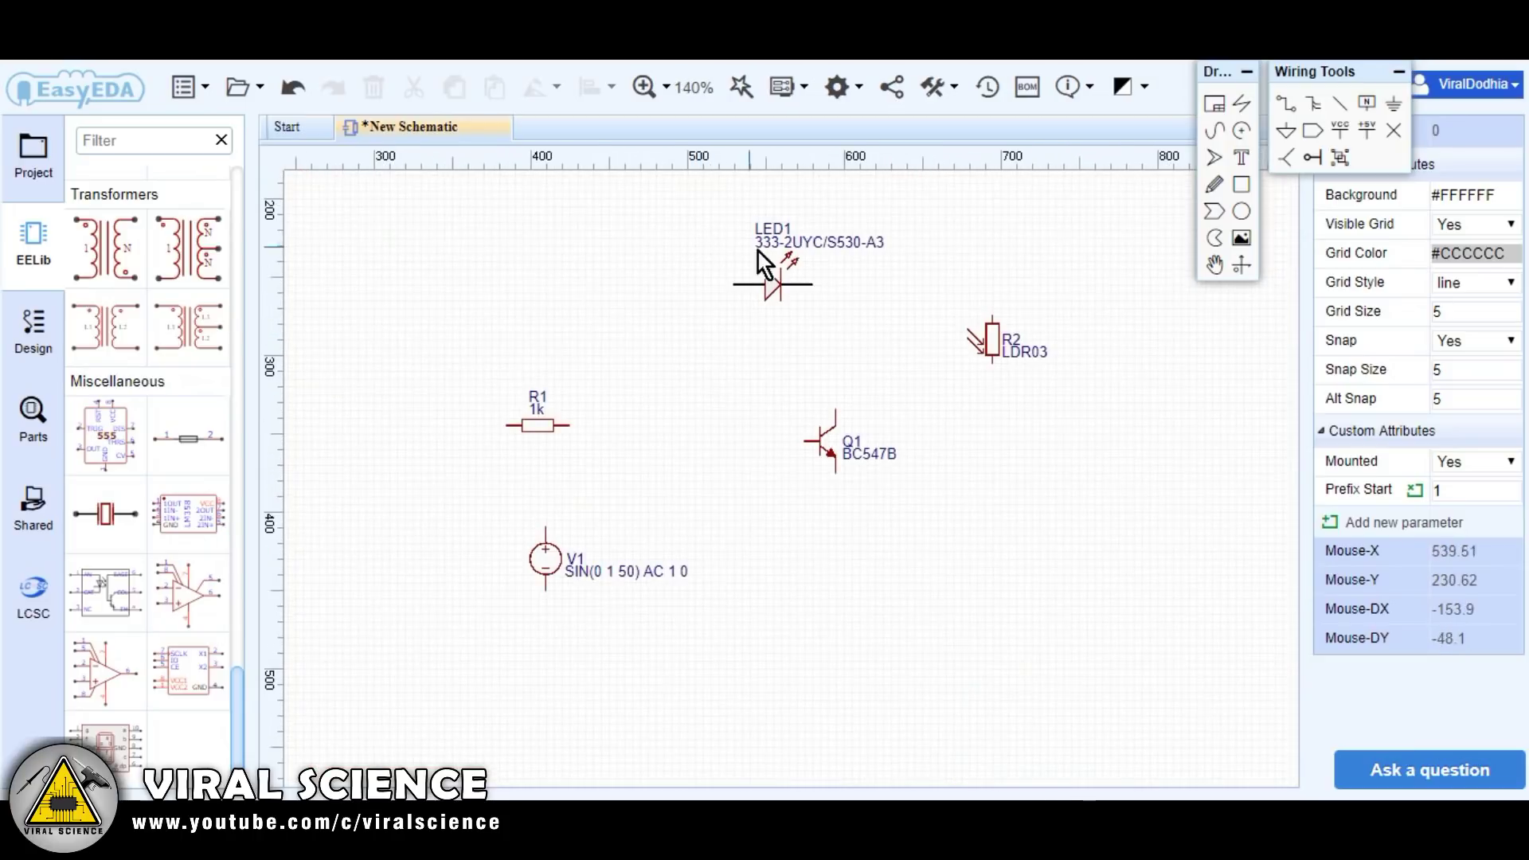
pyautogui.moveTo(449, 697); pyautogui.dragTo(609, 414)
pyautogui.click(775, 301)
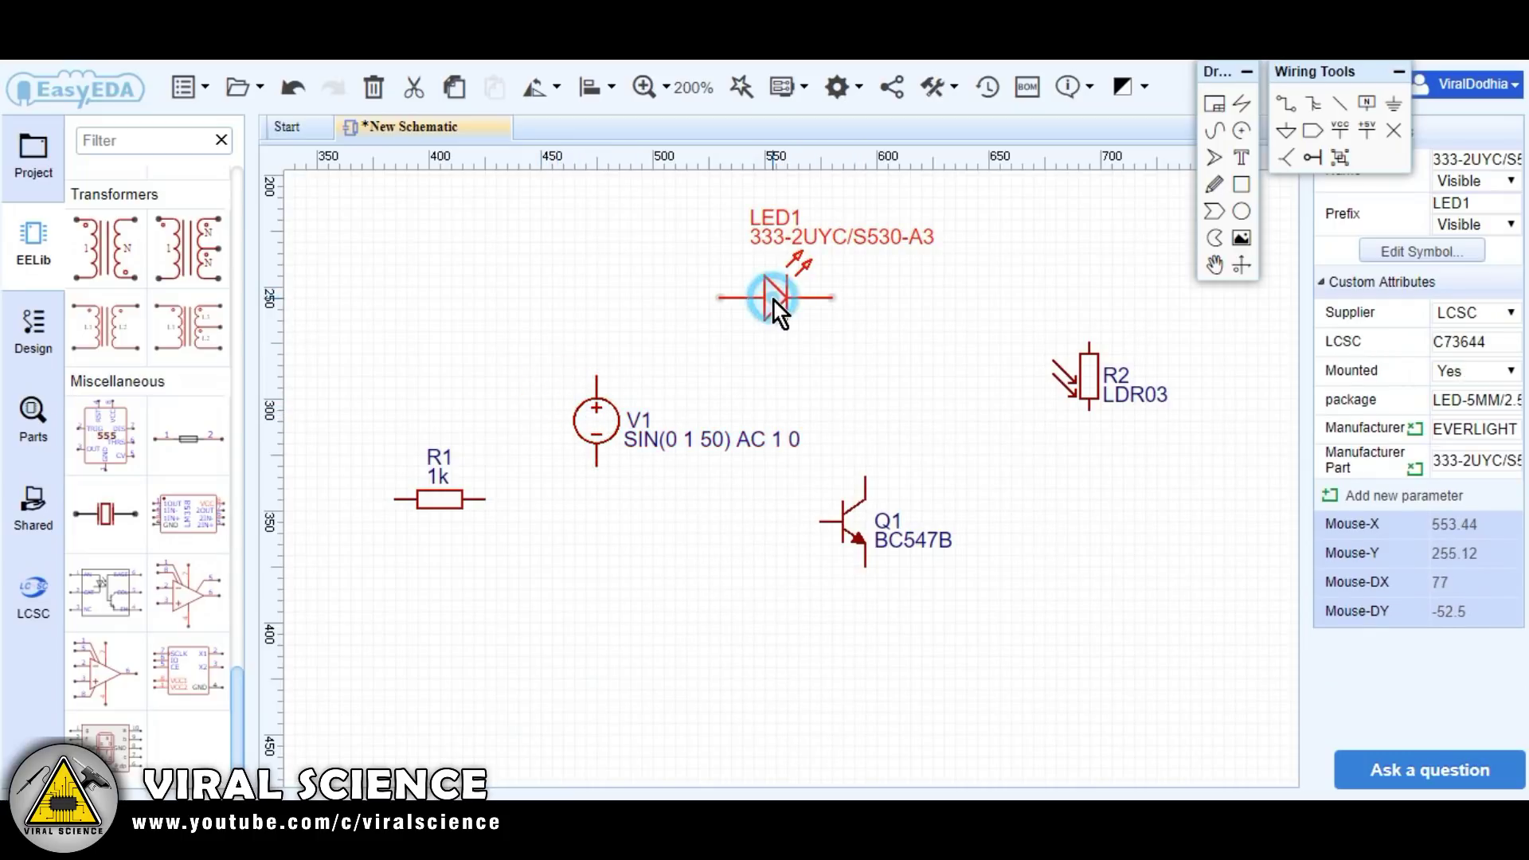
pyautogui.click(588, 94)
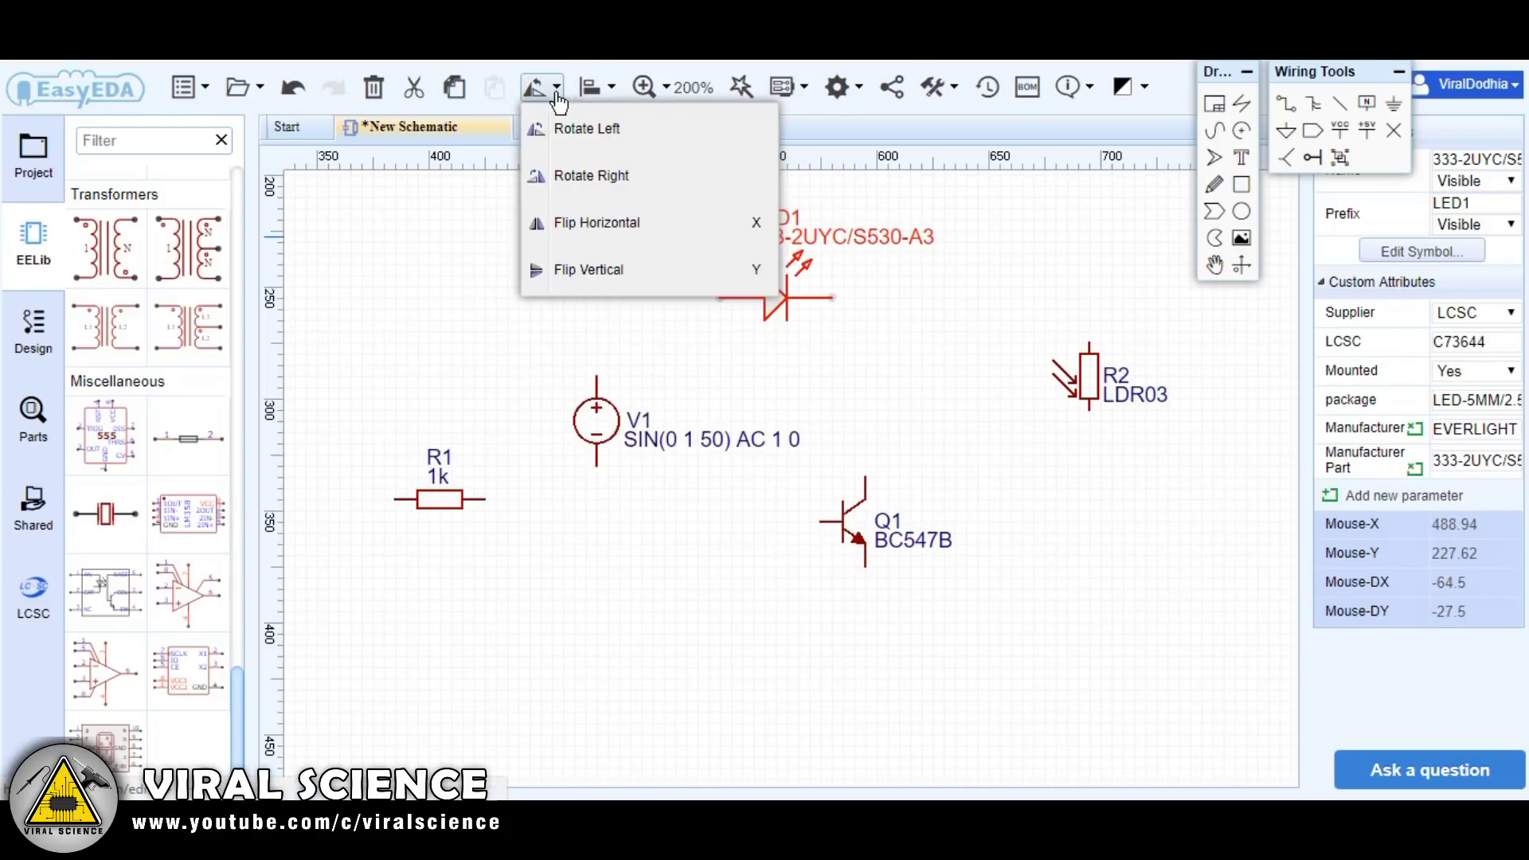
pyautogui.click(612, 170)
pyautogui.moveTo(781, 294); pyautogui.dragTo(1038, 319)
# - Arrange the transistor below LED1, R1 turned vertical above the LDR in the column beside them, and the voltage source left of that column
pyautogui.moveTo(1089, 378); pyautogui.dragTo(847, 326)
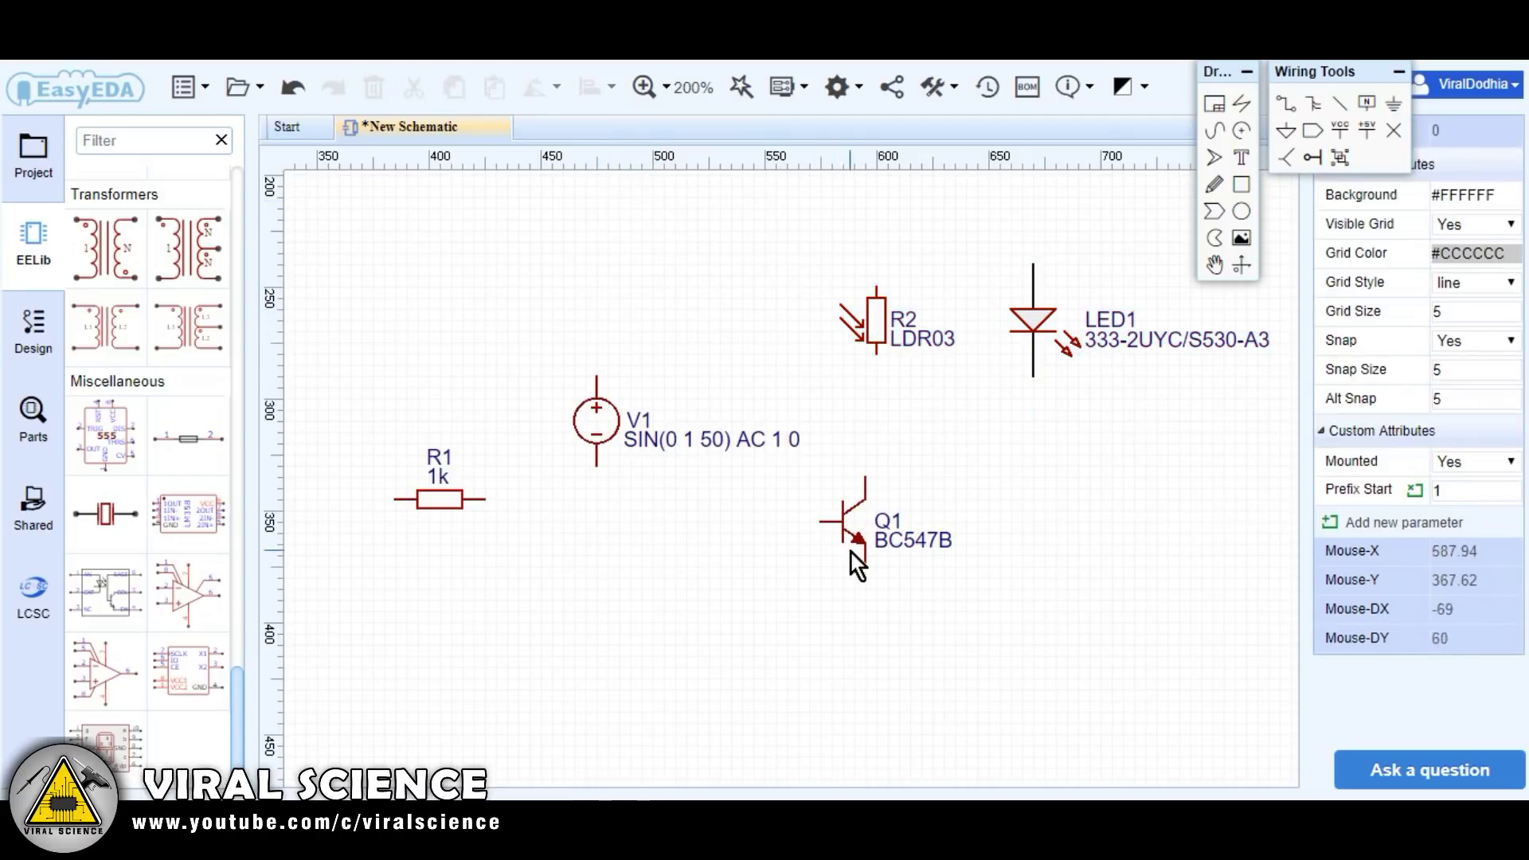
pyautogui.moveTo(853, 553); pyautogui.dragTo(1019, 509)
pyautogui.press('space')
pyautogui.moveTo(443, 489); pyautogui.dragTo(895, 476)
pyautogui.moveTo(824, 384); pyautogui.dragTo(897, 327)
pyautogui.moveTo(597, 415); pyautogui.dragTo(788, 395)
# - Change the voltage source's value label to "power"
pyautogui.doubleClick(867, 420)
pyautogui.hotkey('ctrl', 'a')
pyautogui.press('BackSpace')
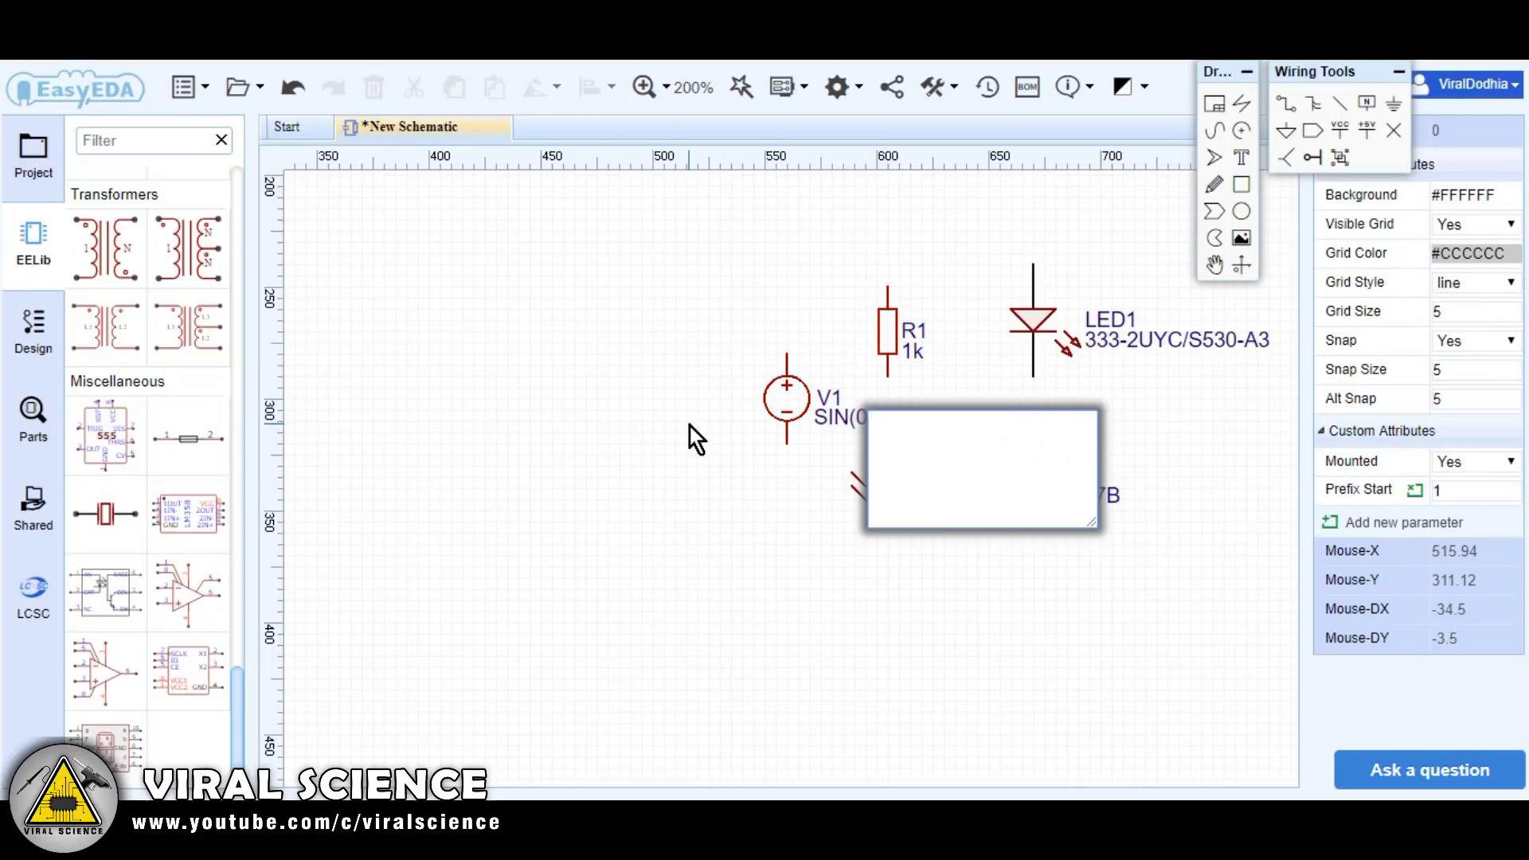
pyautogui.write('power')
pyautogui.click(689, 427)
# - Wire LED1's lower lead to the collector of transistor Q1
pyautogui.click(801, 400)
pyautogui.scroll(-5, 853, 423)
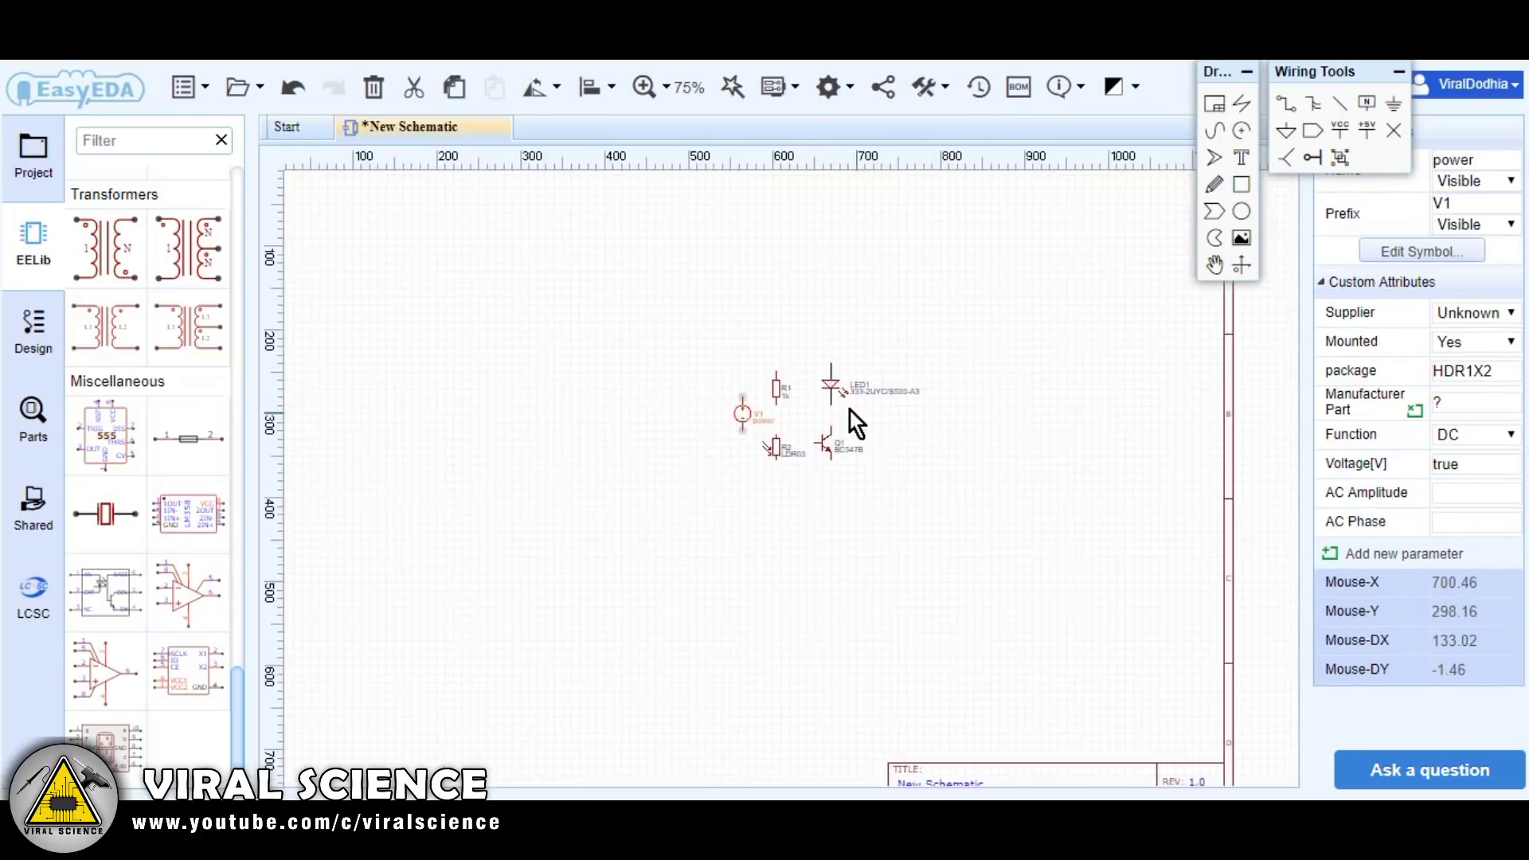
pyautogui.scroll(7, 1050, 287)
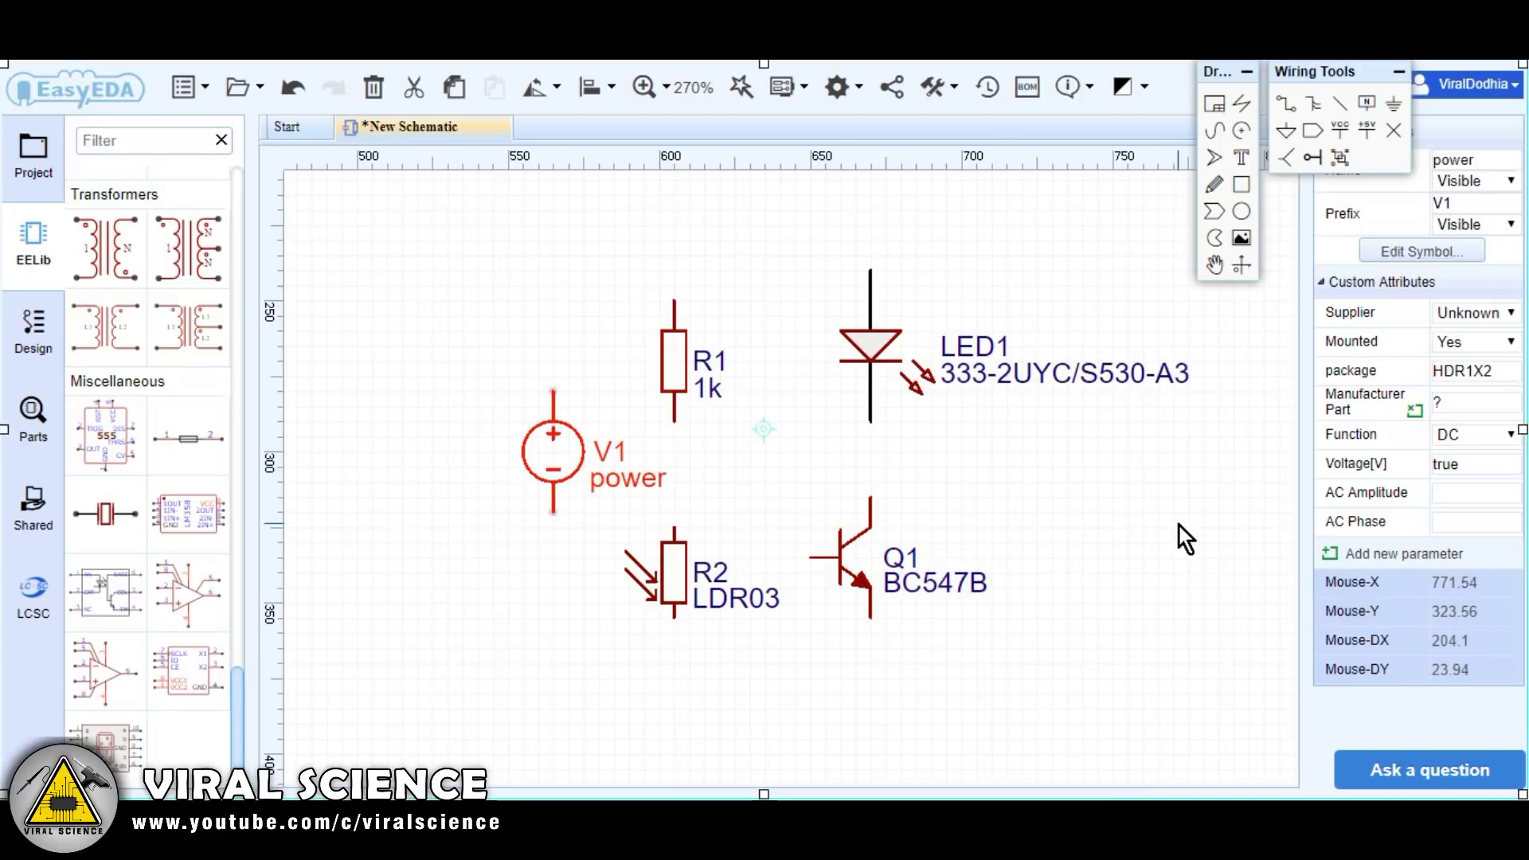
pyautogui.click(1287, 106)
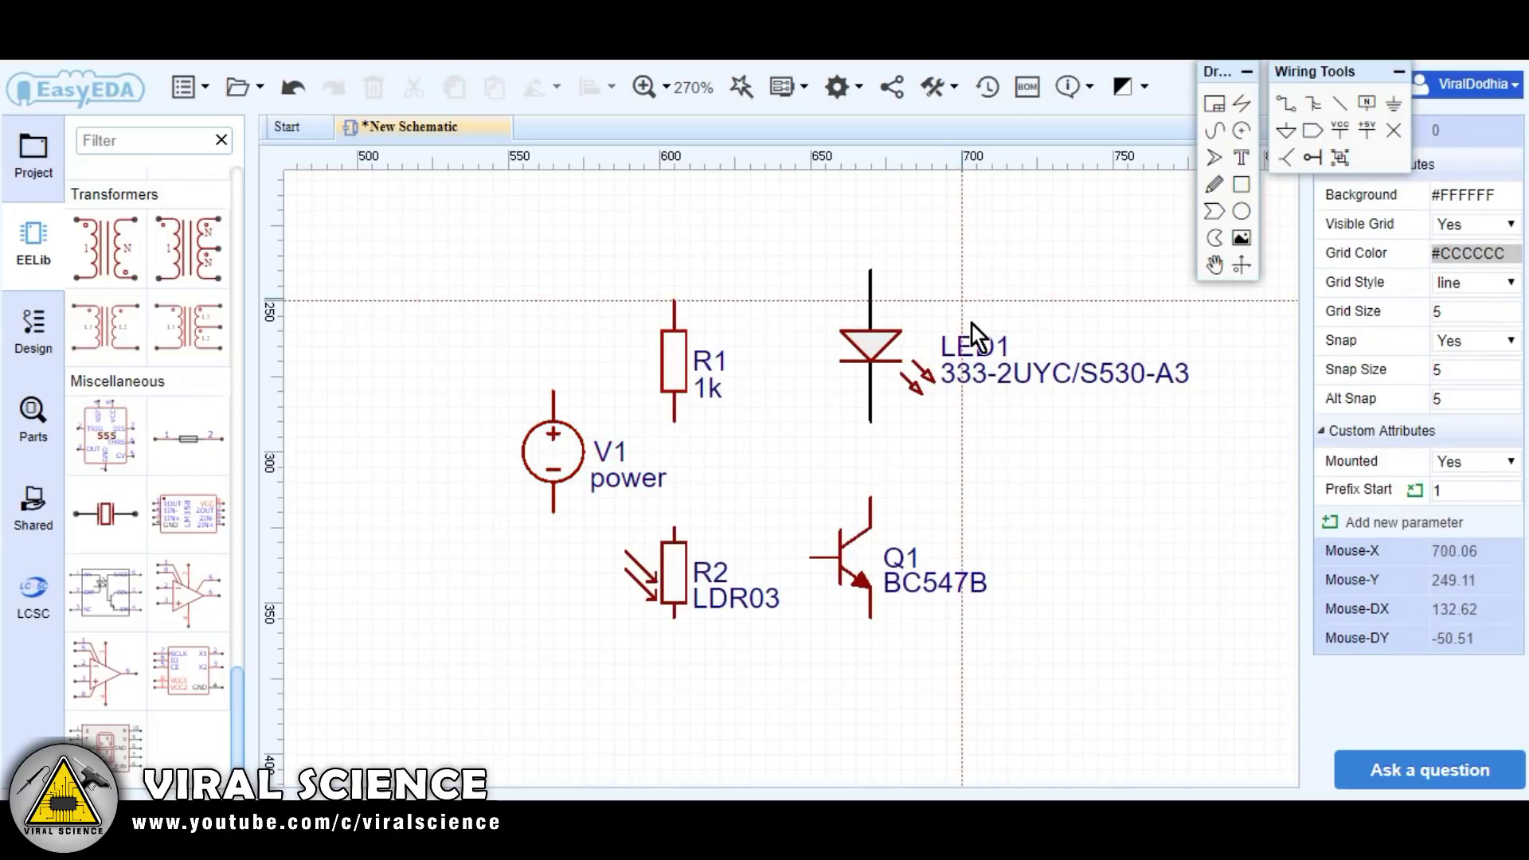
pyautogui.click(870, 421)
pyautogui.click(870, 497)
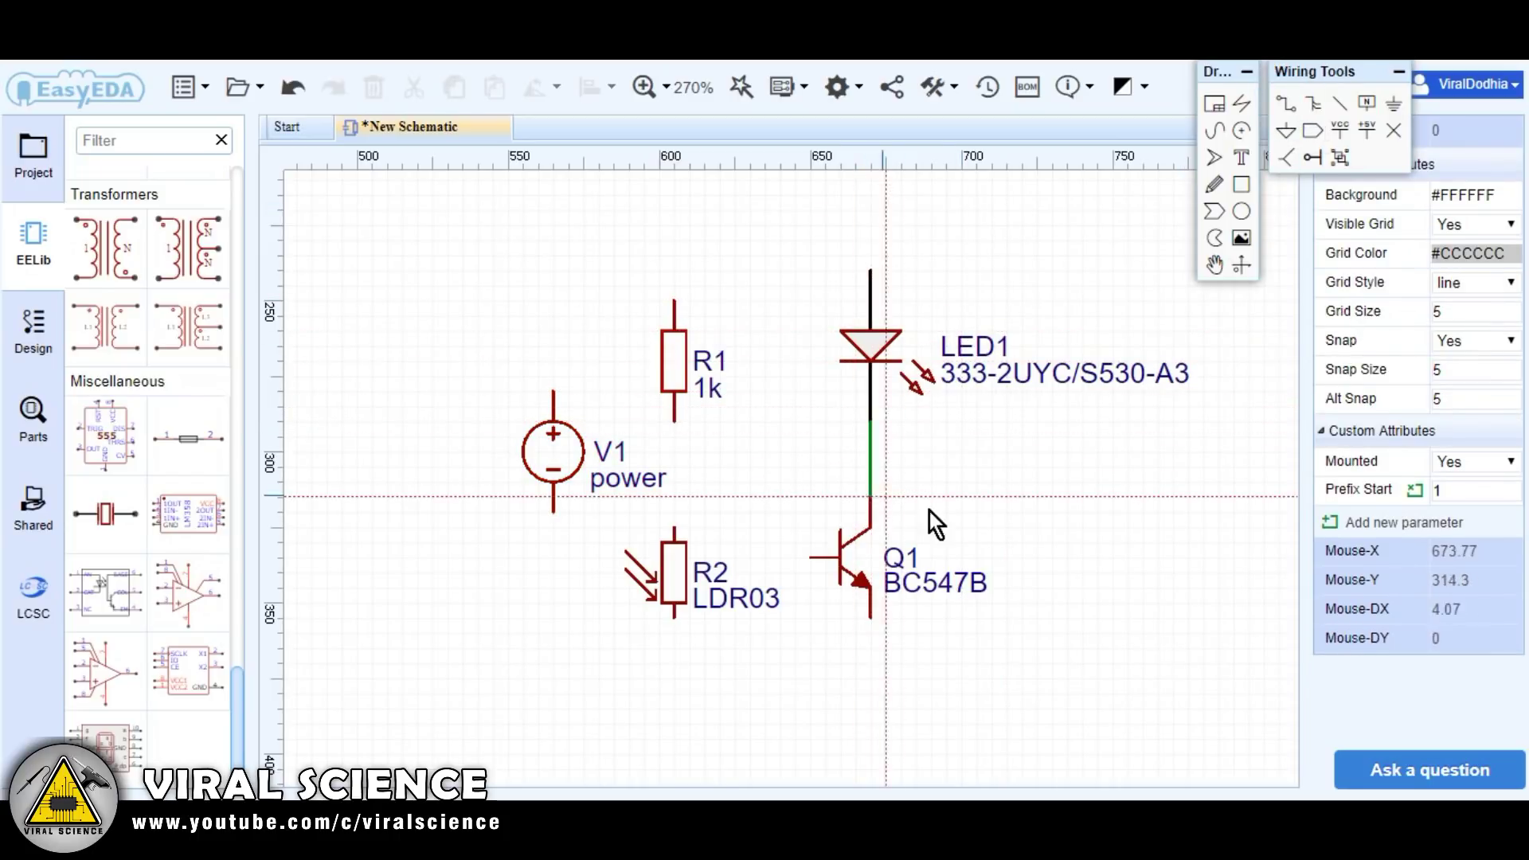
# - Wire Q1's emitter around to the LDR's lower end, and the LDR's upper end to R1's lower end
pyautogui.click(870, 617)
pyautogui.click(871, 663)
pyautogui.click(675, 663)
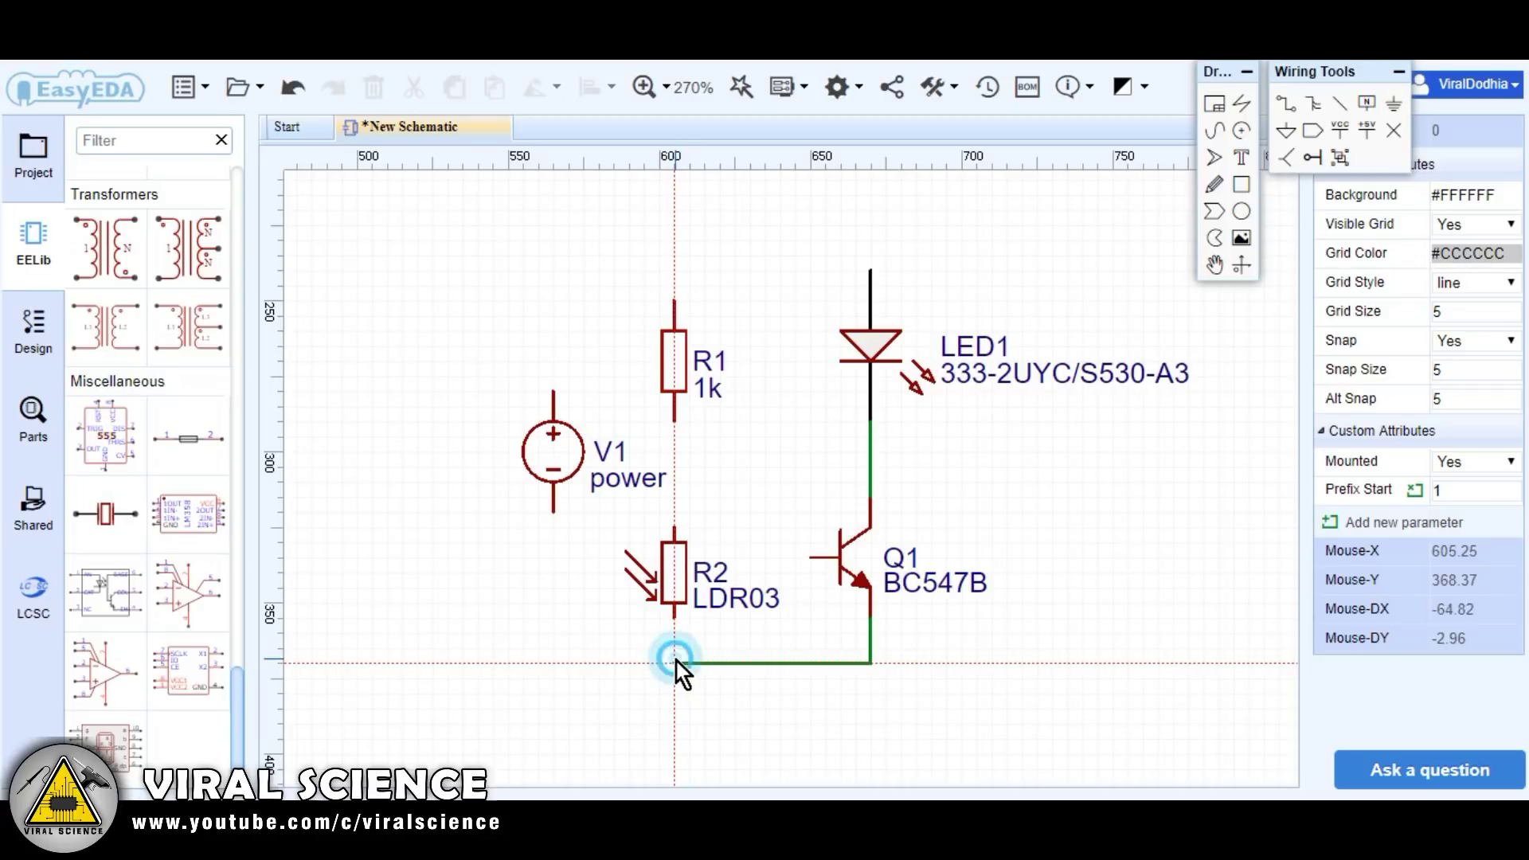
pyautogui.click(675, 618)
pyautogui.click(675, 529)
pyautogui.click(674, 420)
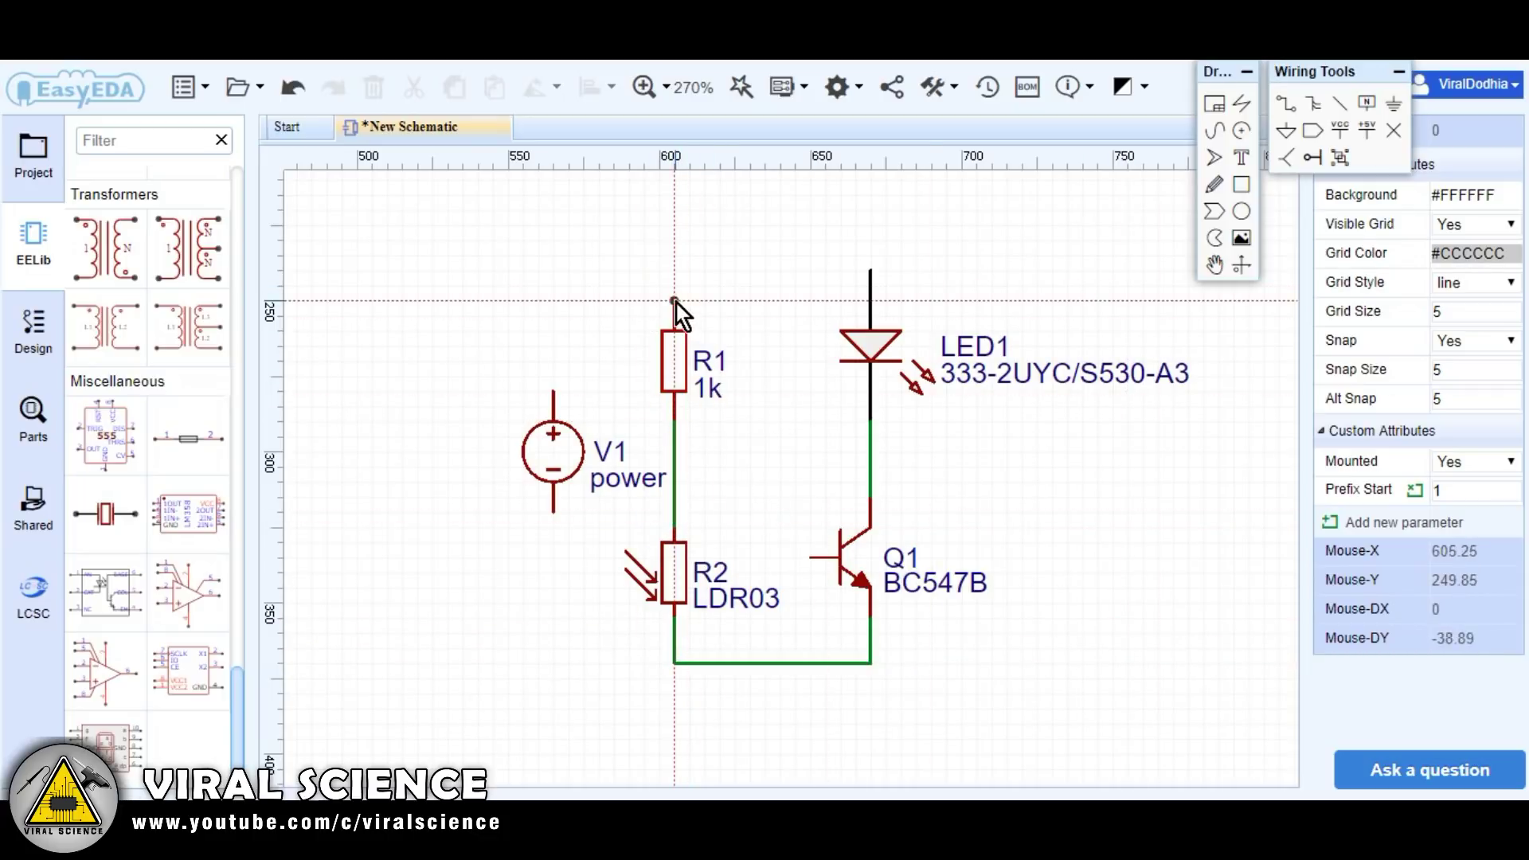
# - Wire R1's upper end over to LED1's upper lead, and Q1's base to the junction between R1 and the LDR
pyautogui.click(674, 301)
pyautogui.click(674, 239)
pyautogui.click(871, 239)
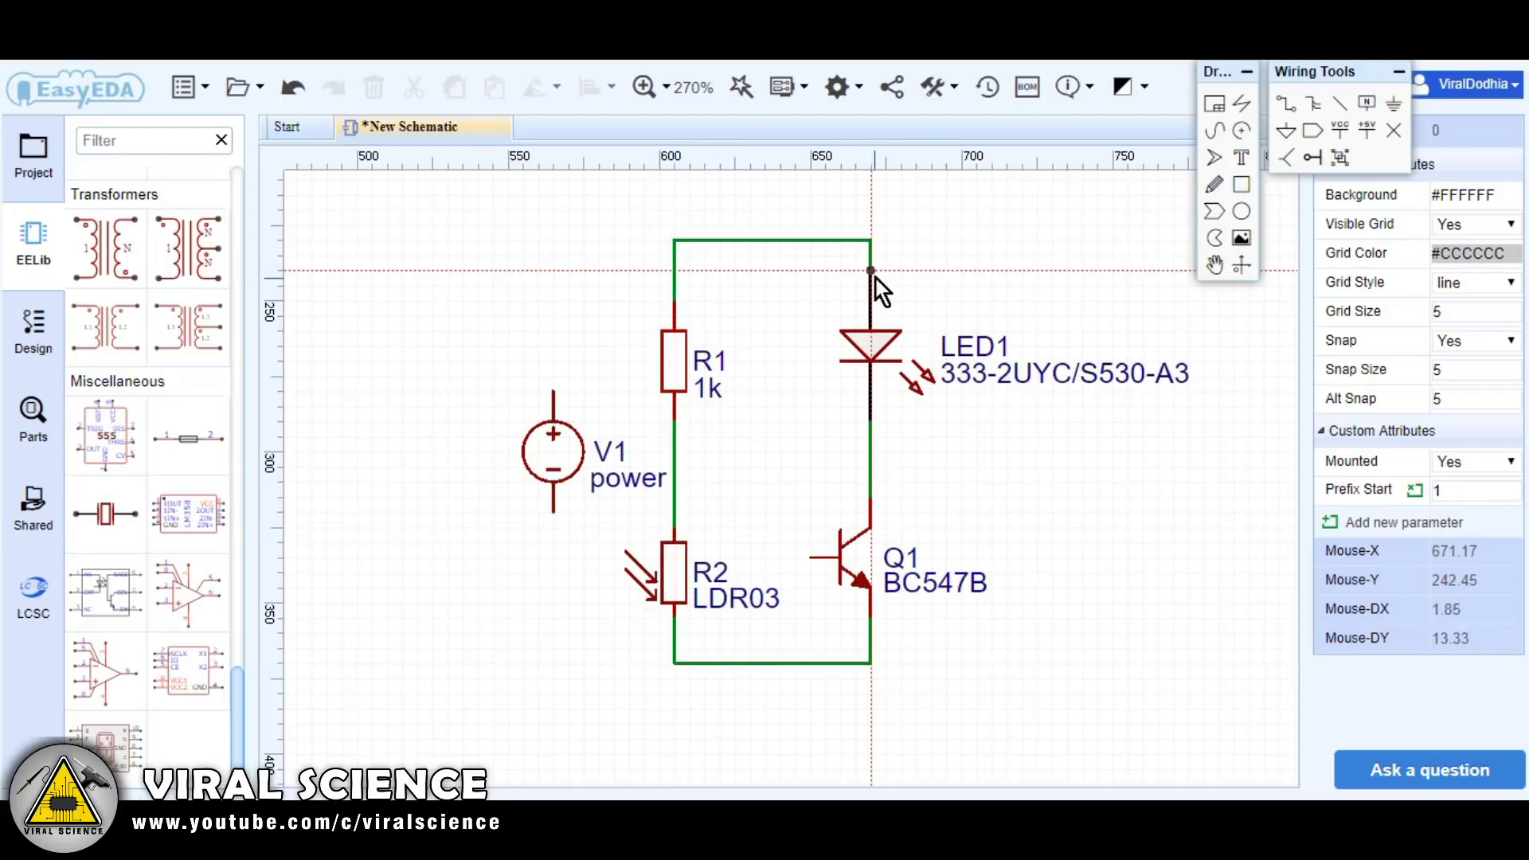
pyautogui.click(871, 272)
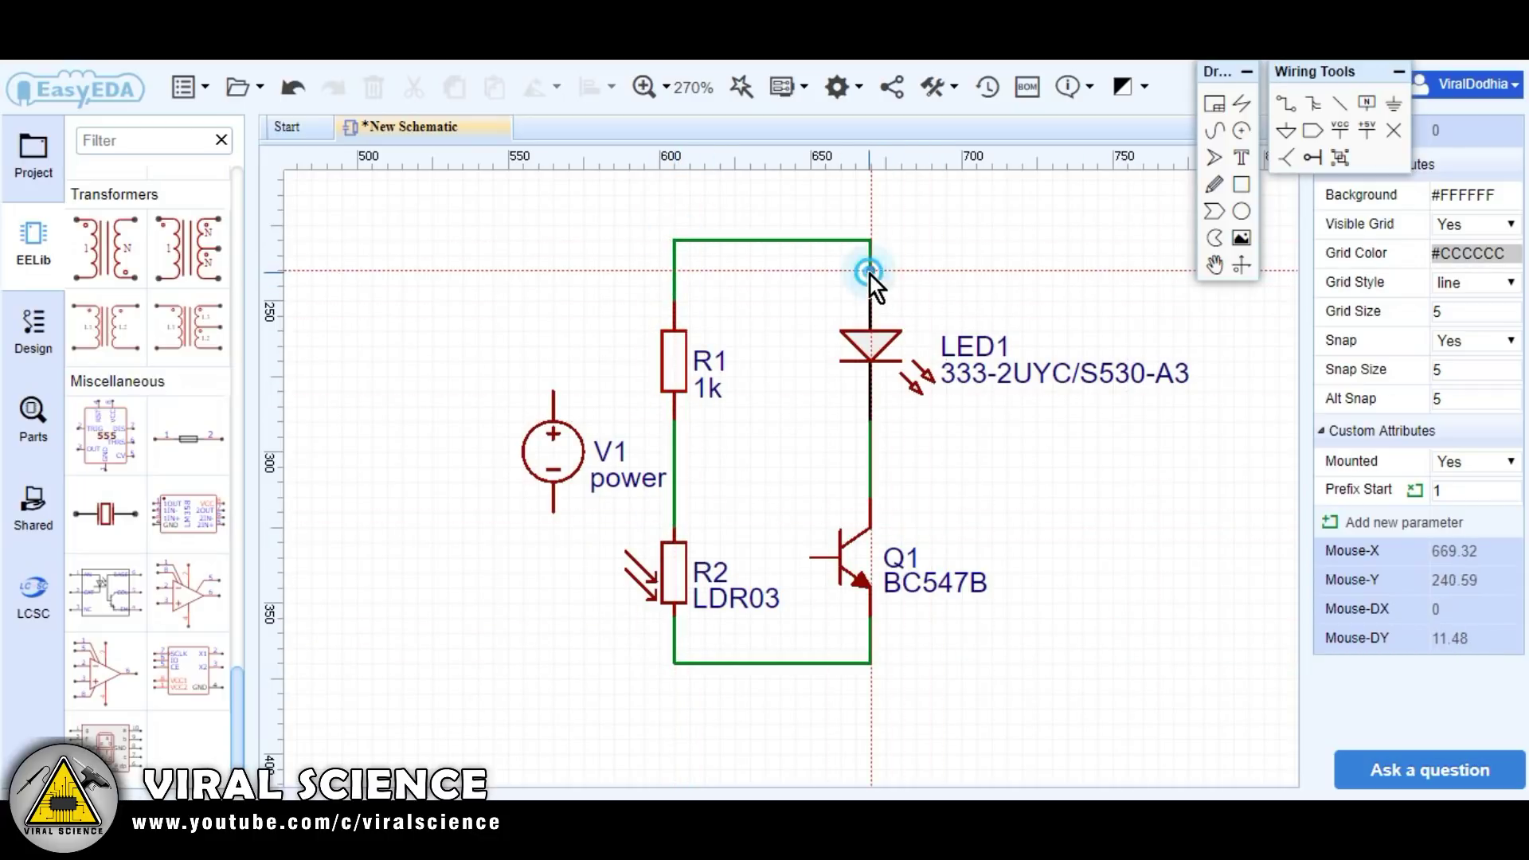
pyautogui.click(813, 557)
pyautogui.click(766, 483)
pyautogui.click(675, 483)
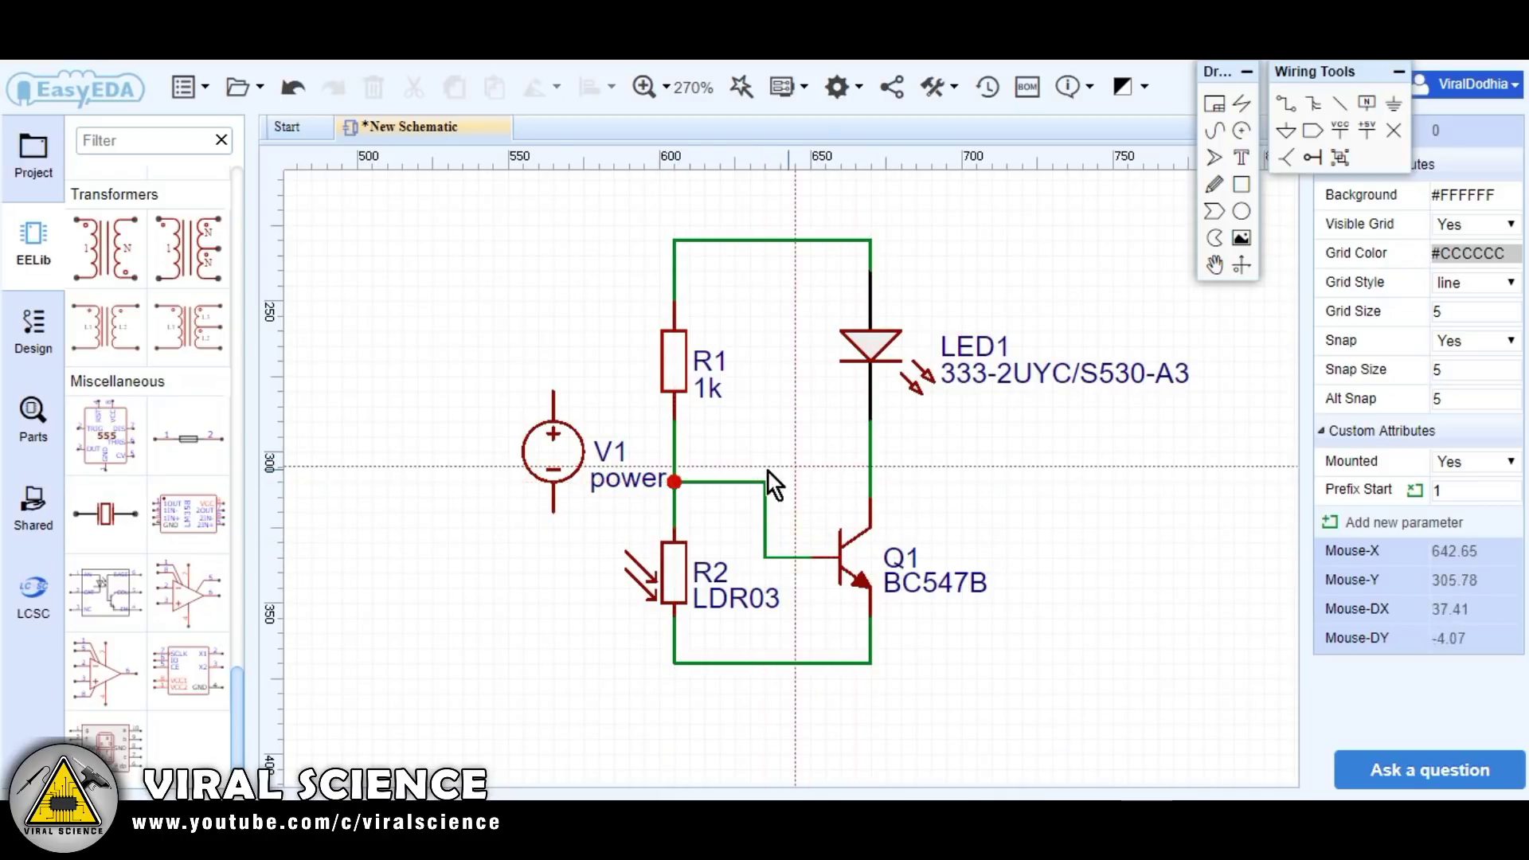
# - Wire the voltage source's positive terminal to the upper wire above R1 and its negative terminal to the lower wire below the LDR
pyautogui.click(674, 239)
pyautogui.click(553, 240)
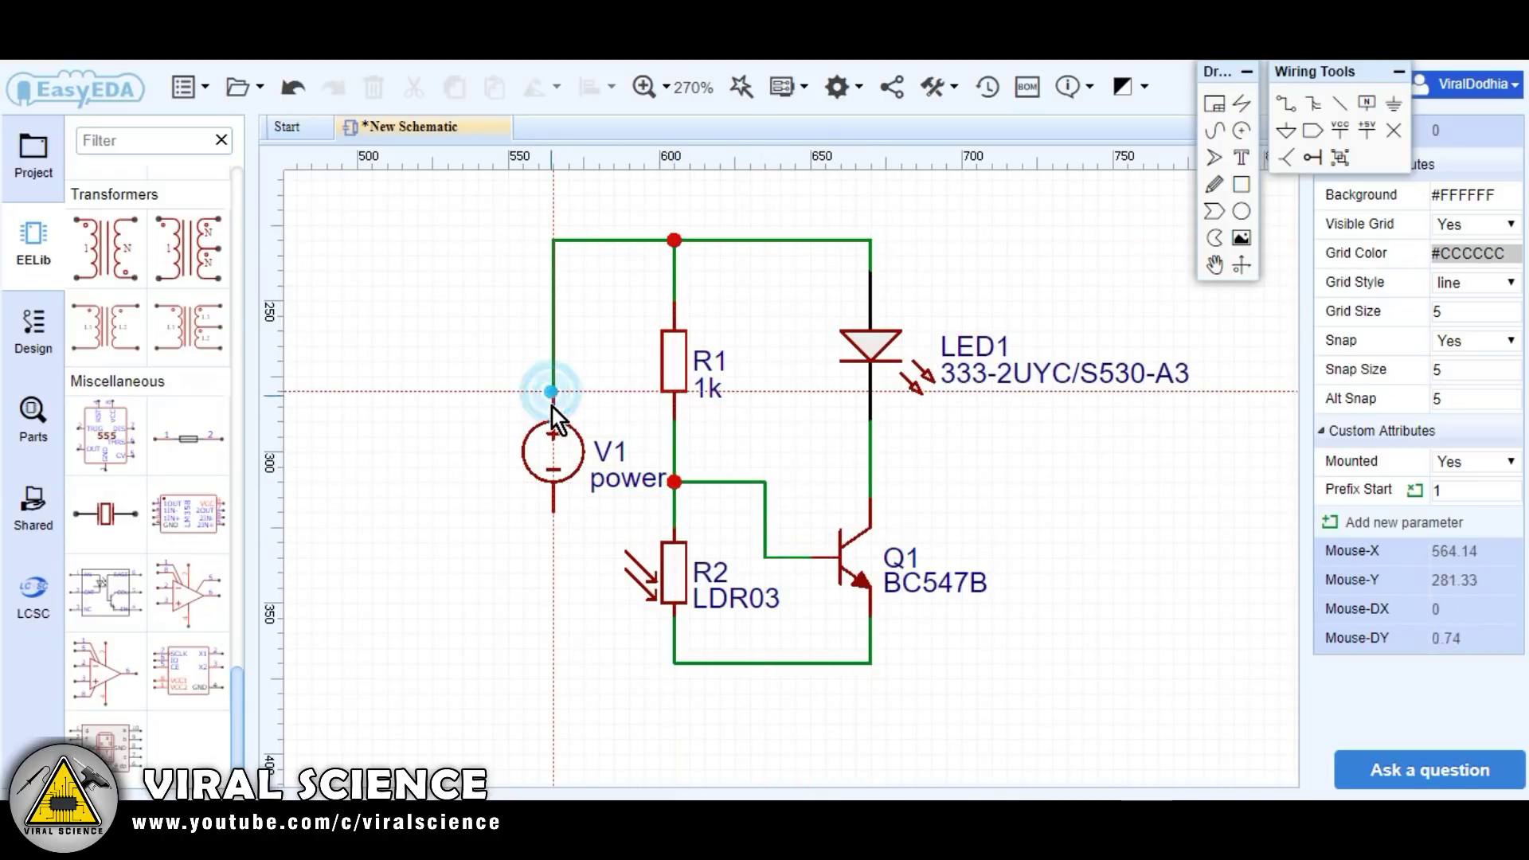
pyautogui.click(553, 510)
pyautogui.click(553, 663)
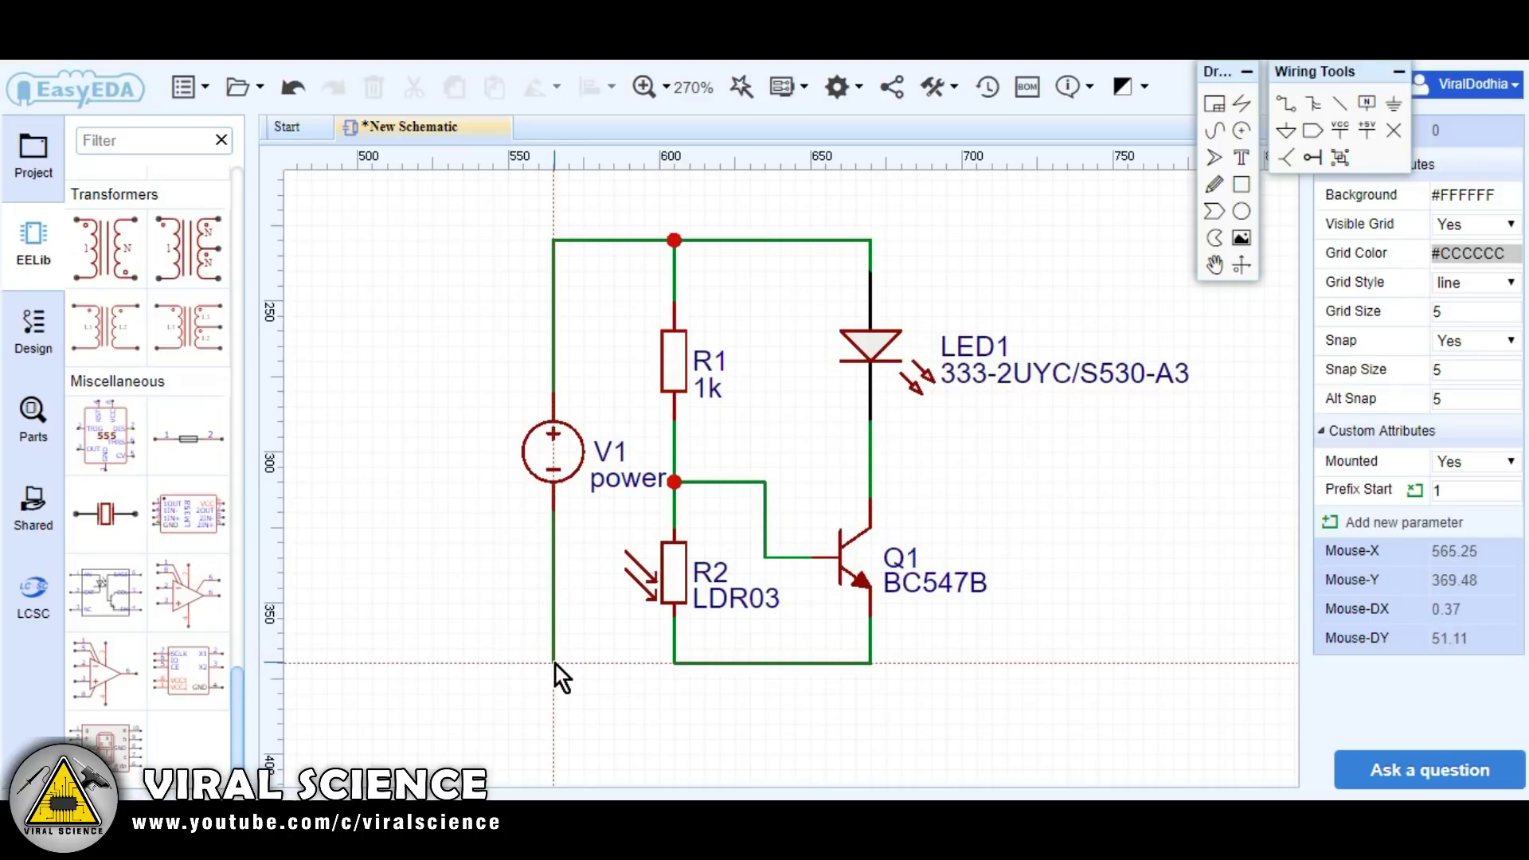
pyautogui.click(675, 663)
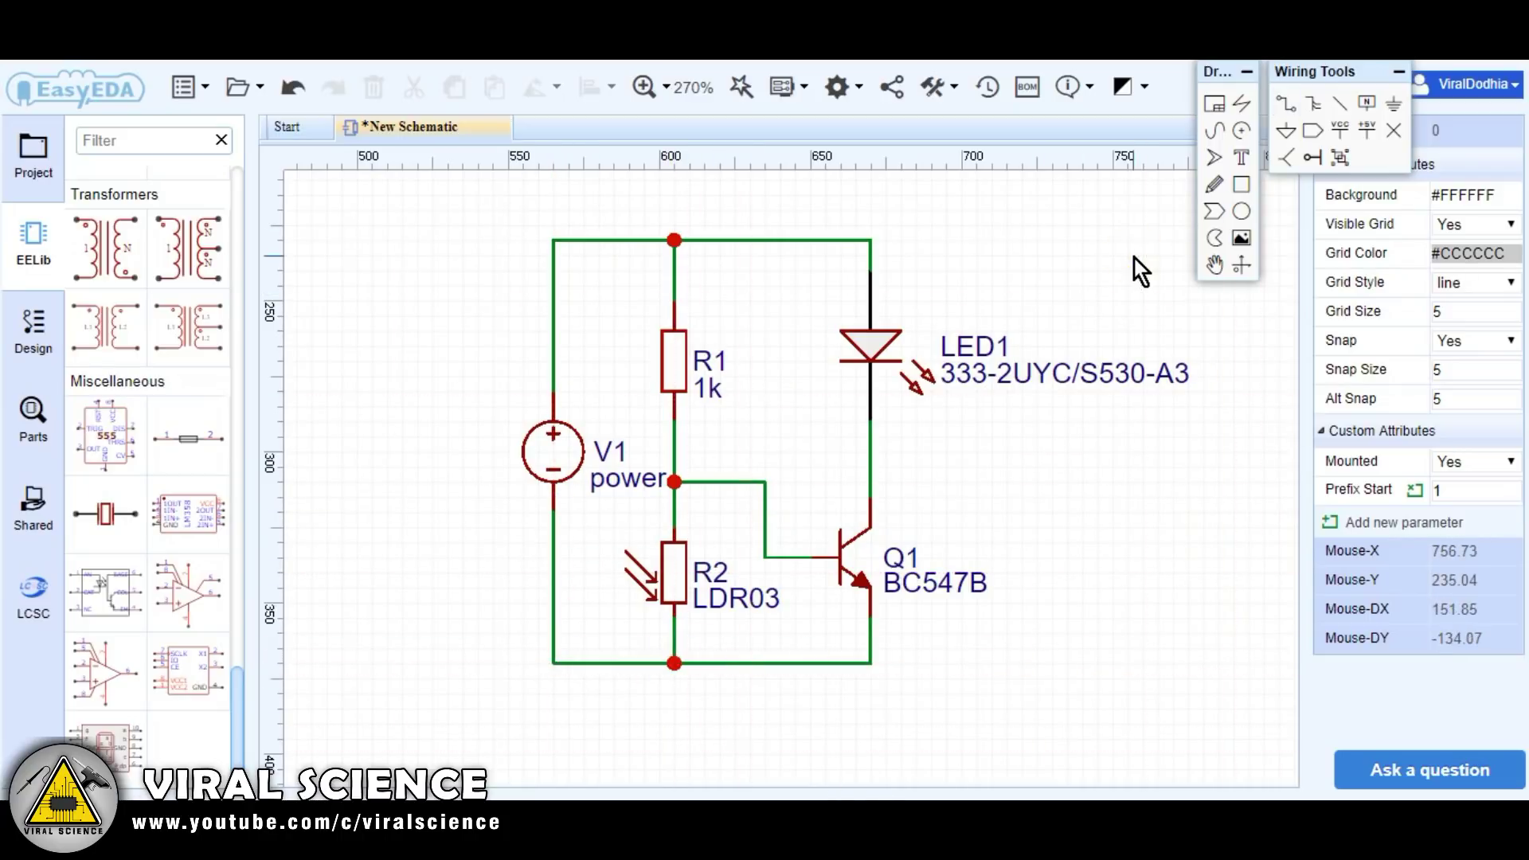
# - Save the schematic in project 1 with the title "LDR Circuit"
pyautogui.click(1082, 381)
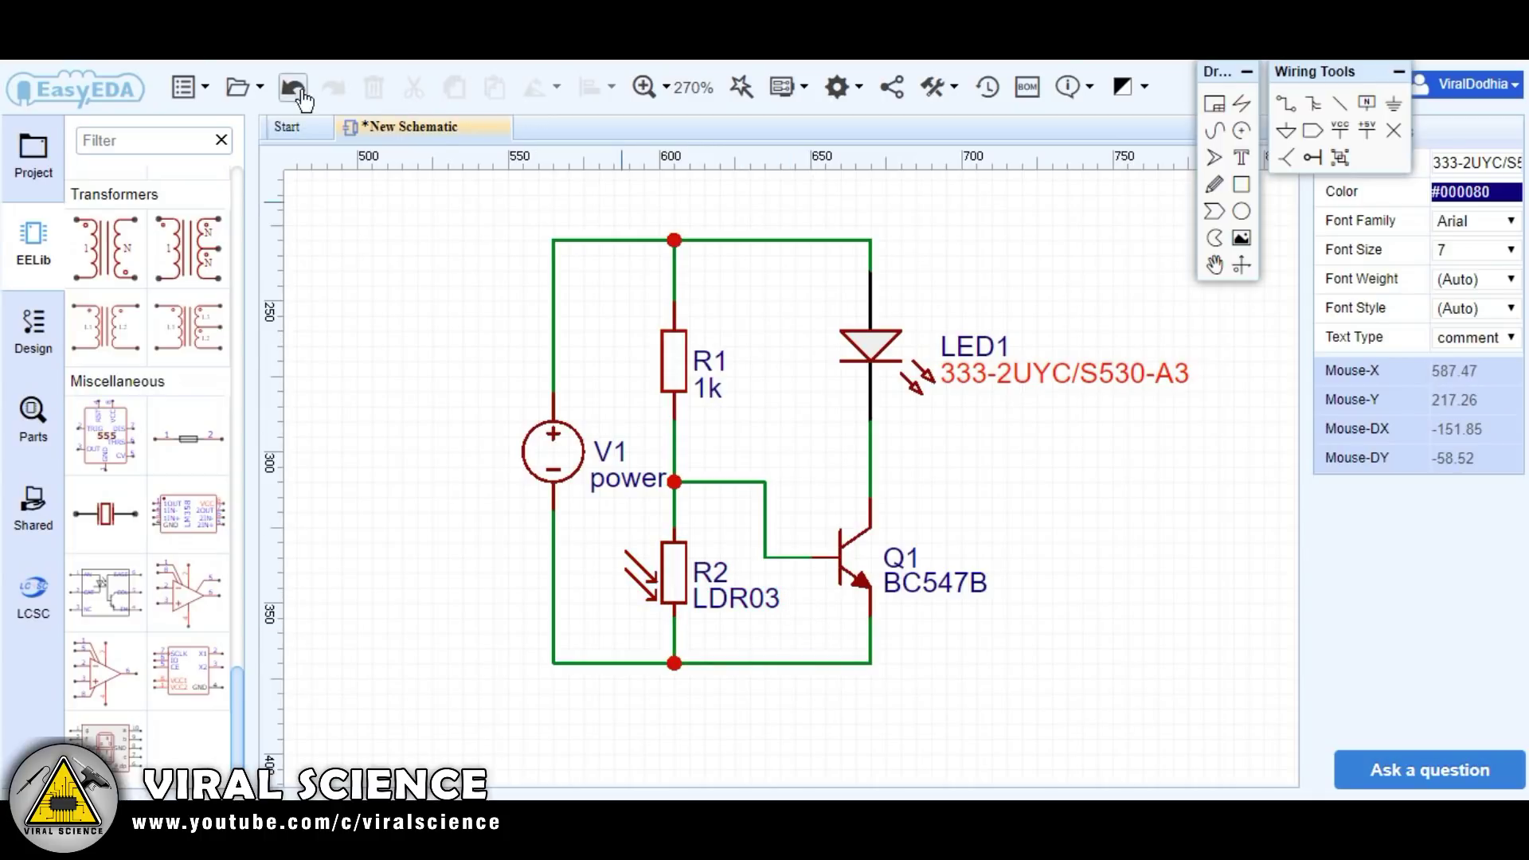
pyautogui.click(251, 84)
pyautogui.click(278, 229)
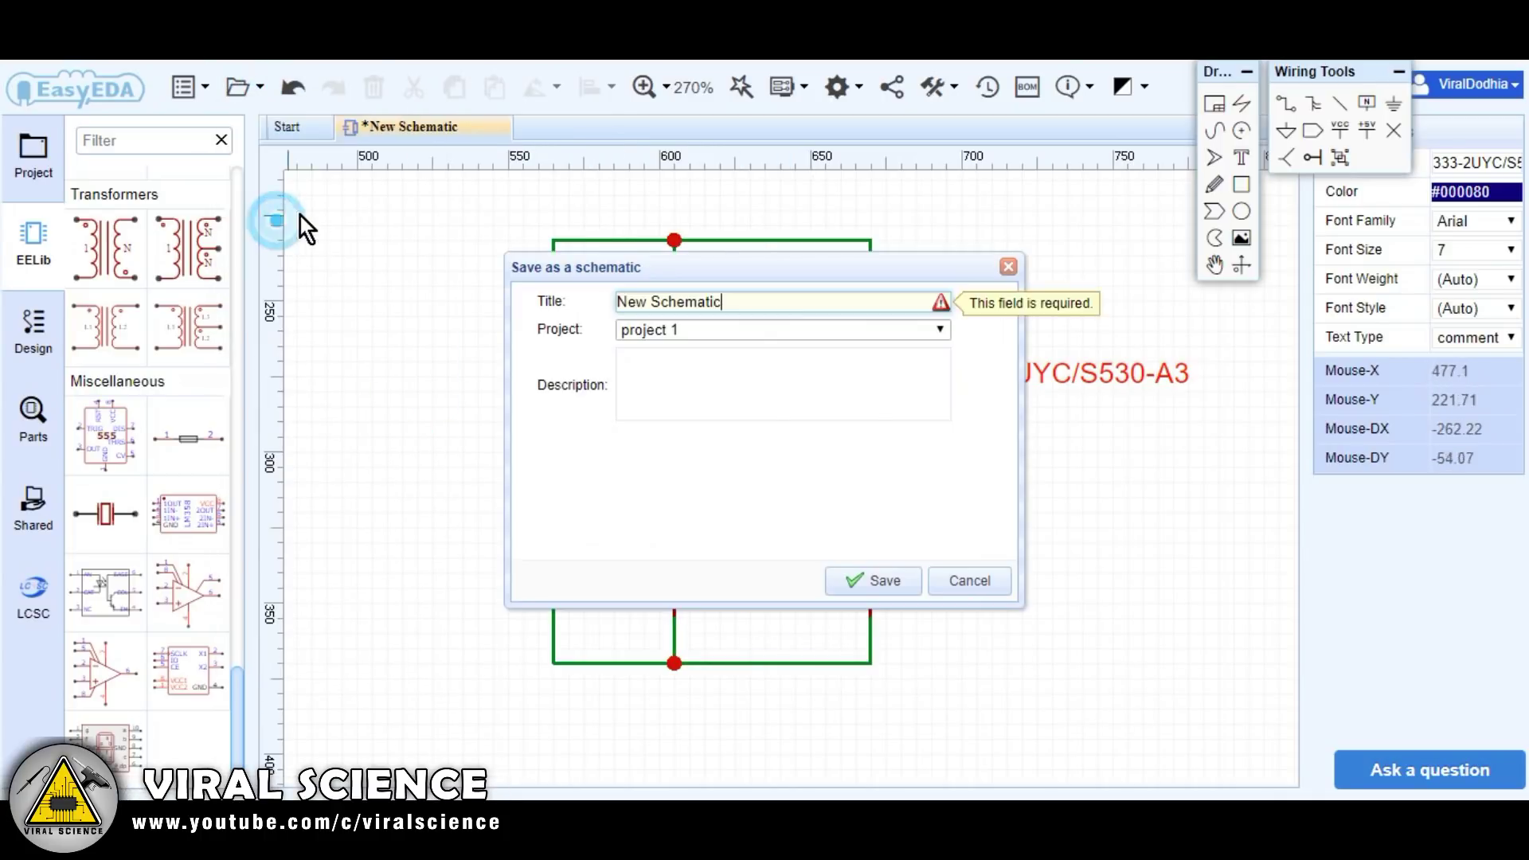
pyautogui.tripleClick(765, 301)
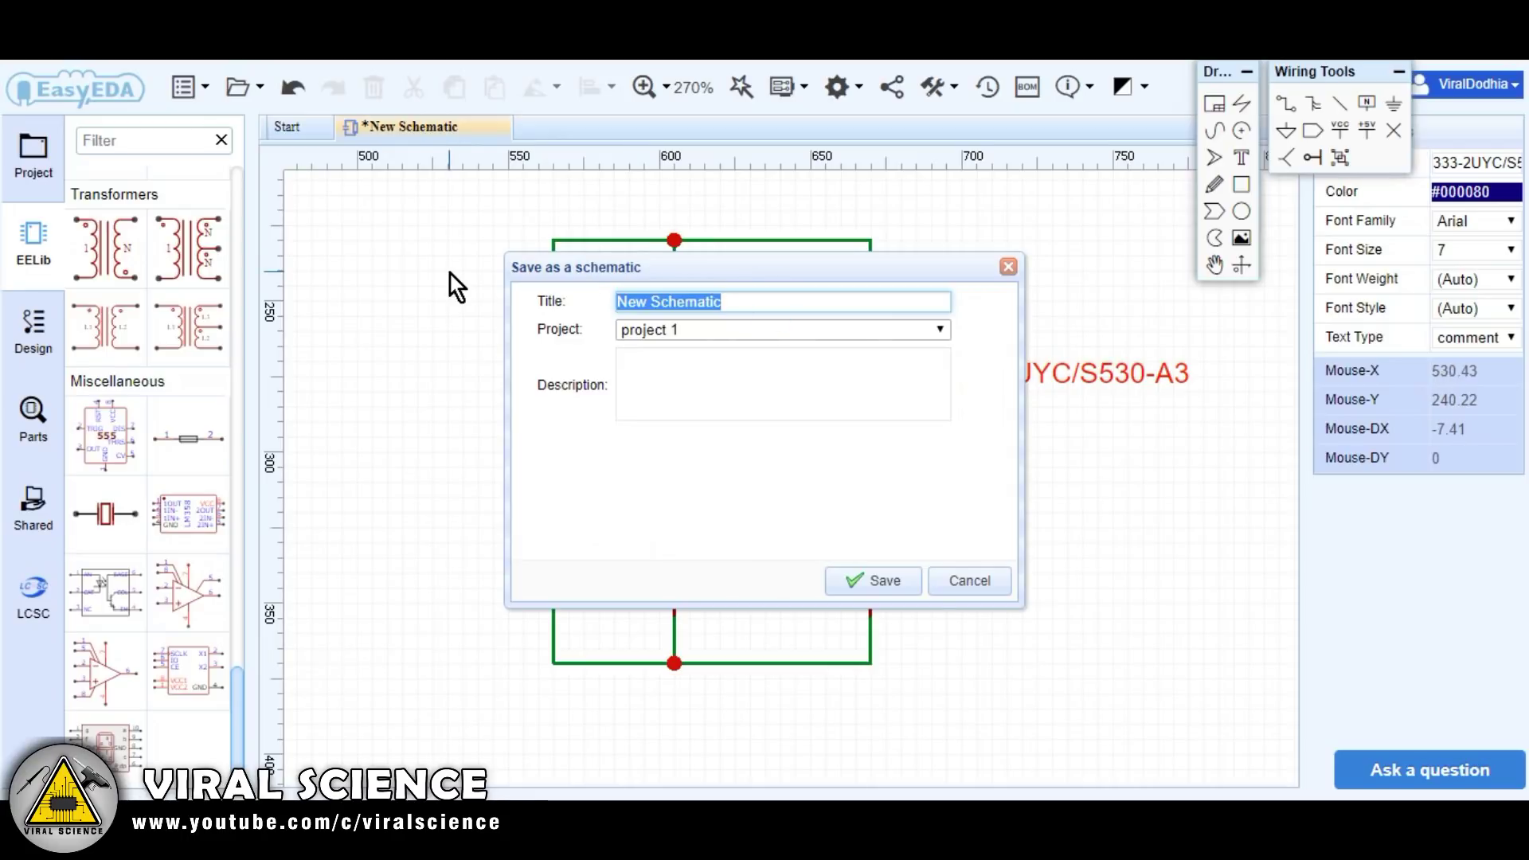
pyautogui.write('LDR C')
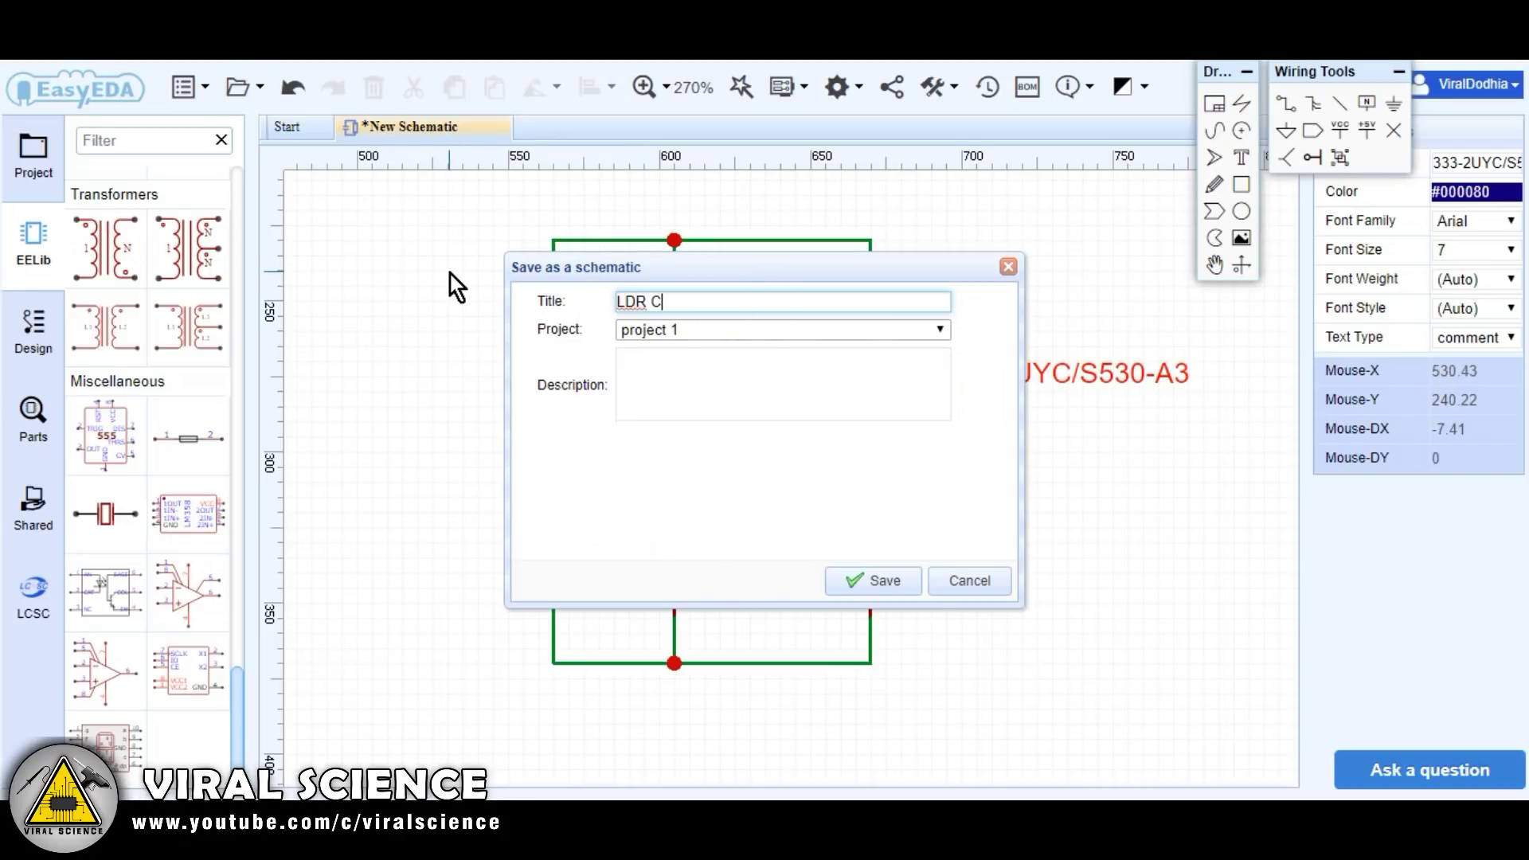
pyautogui.write('ircuit')
pyautogui.click(876, 581)
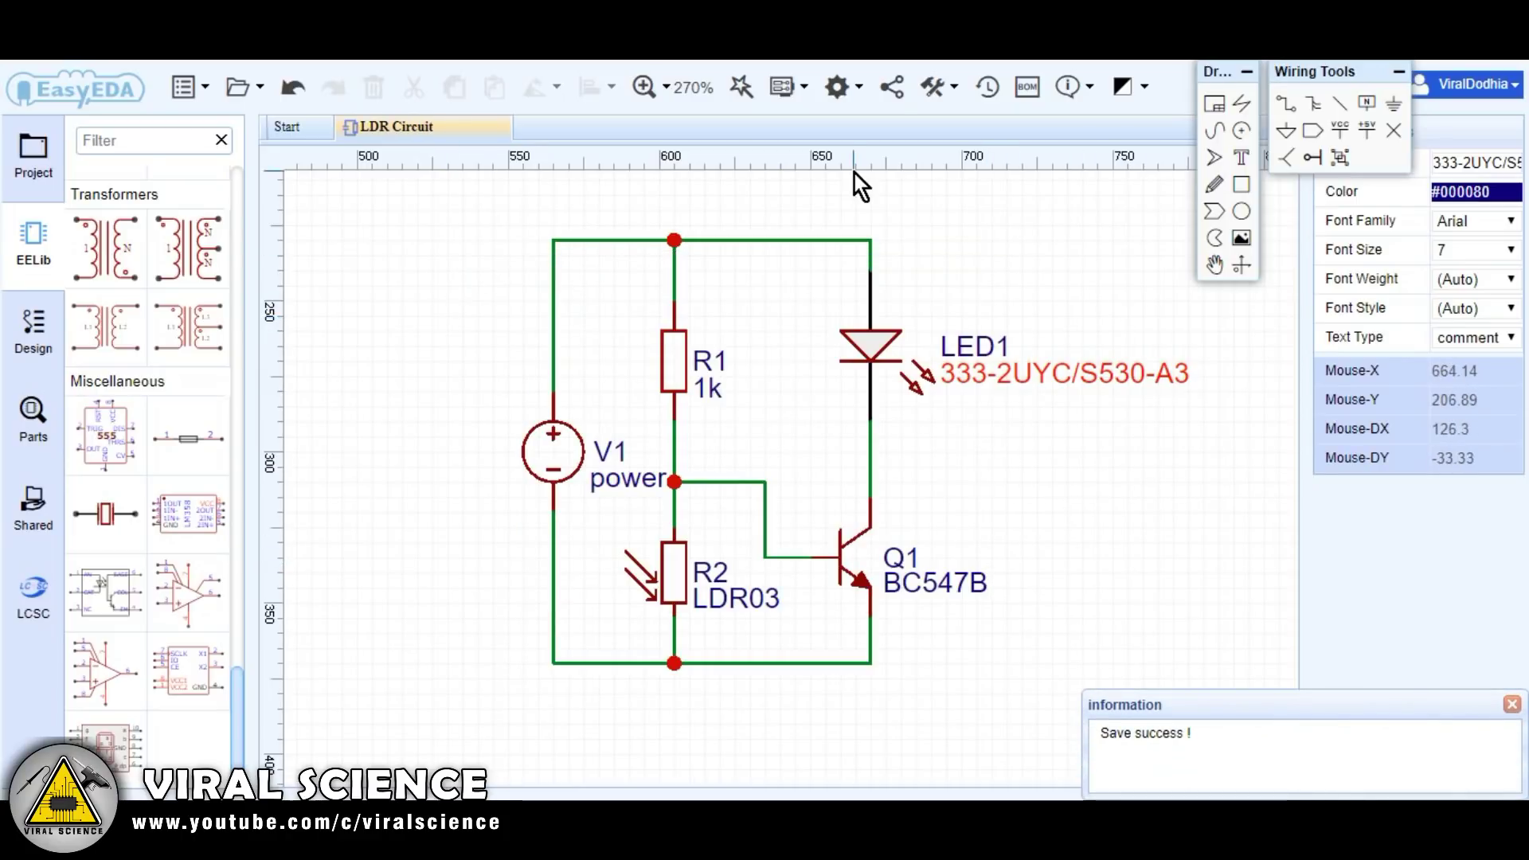
# - Convert the schematic project to a PCB layout
pyautogui.click(781, 296)
pyautogui.moveTo(801, 89)
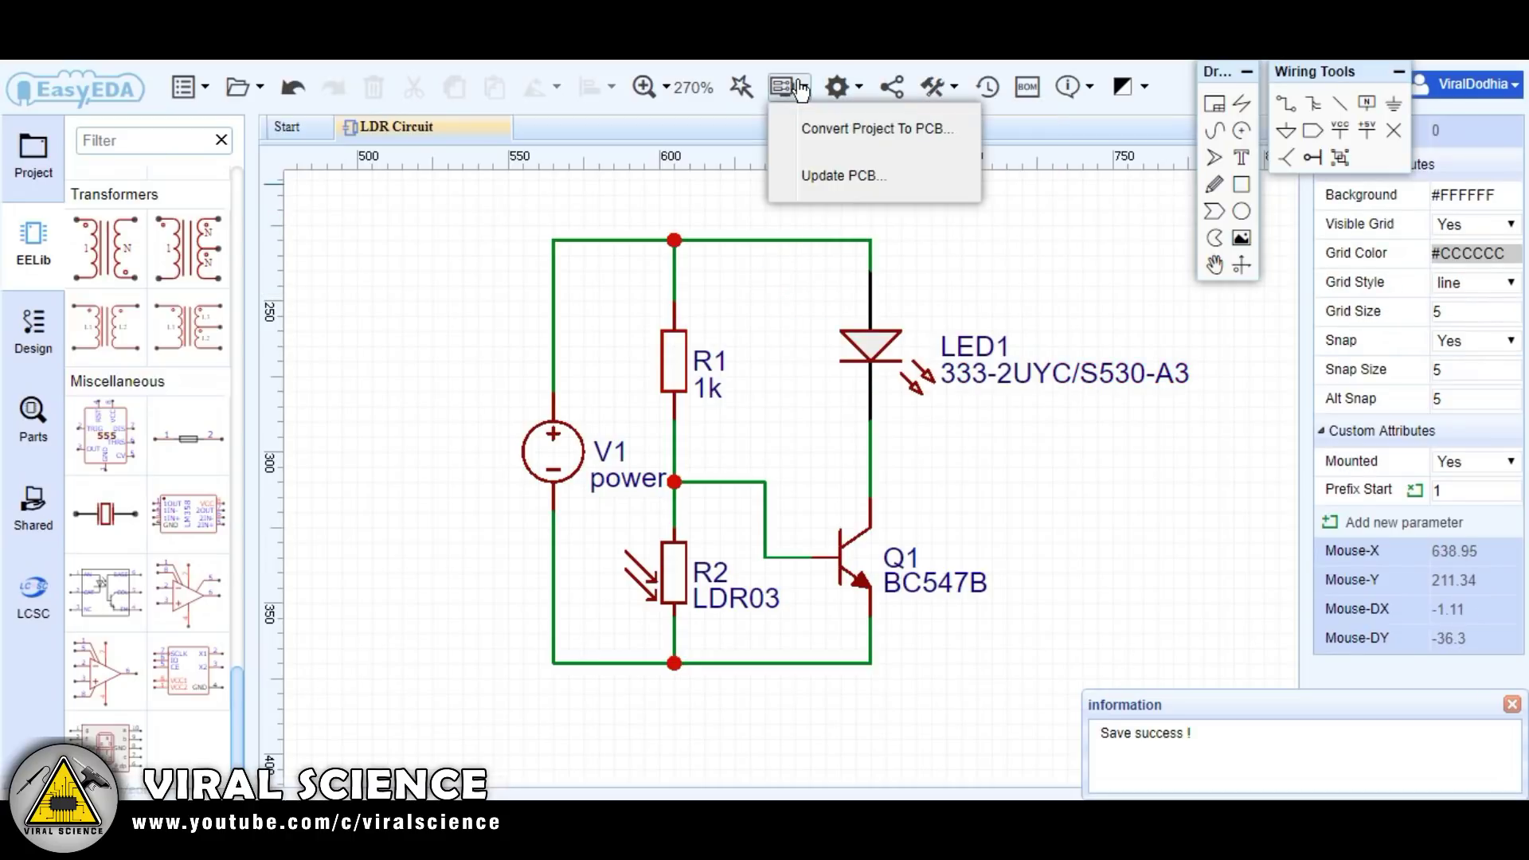
pyautogui.click(829, 146)
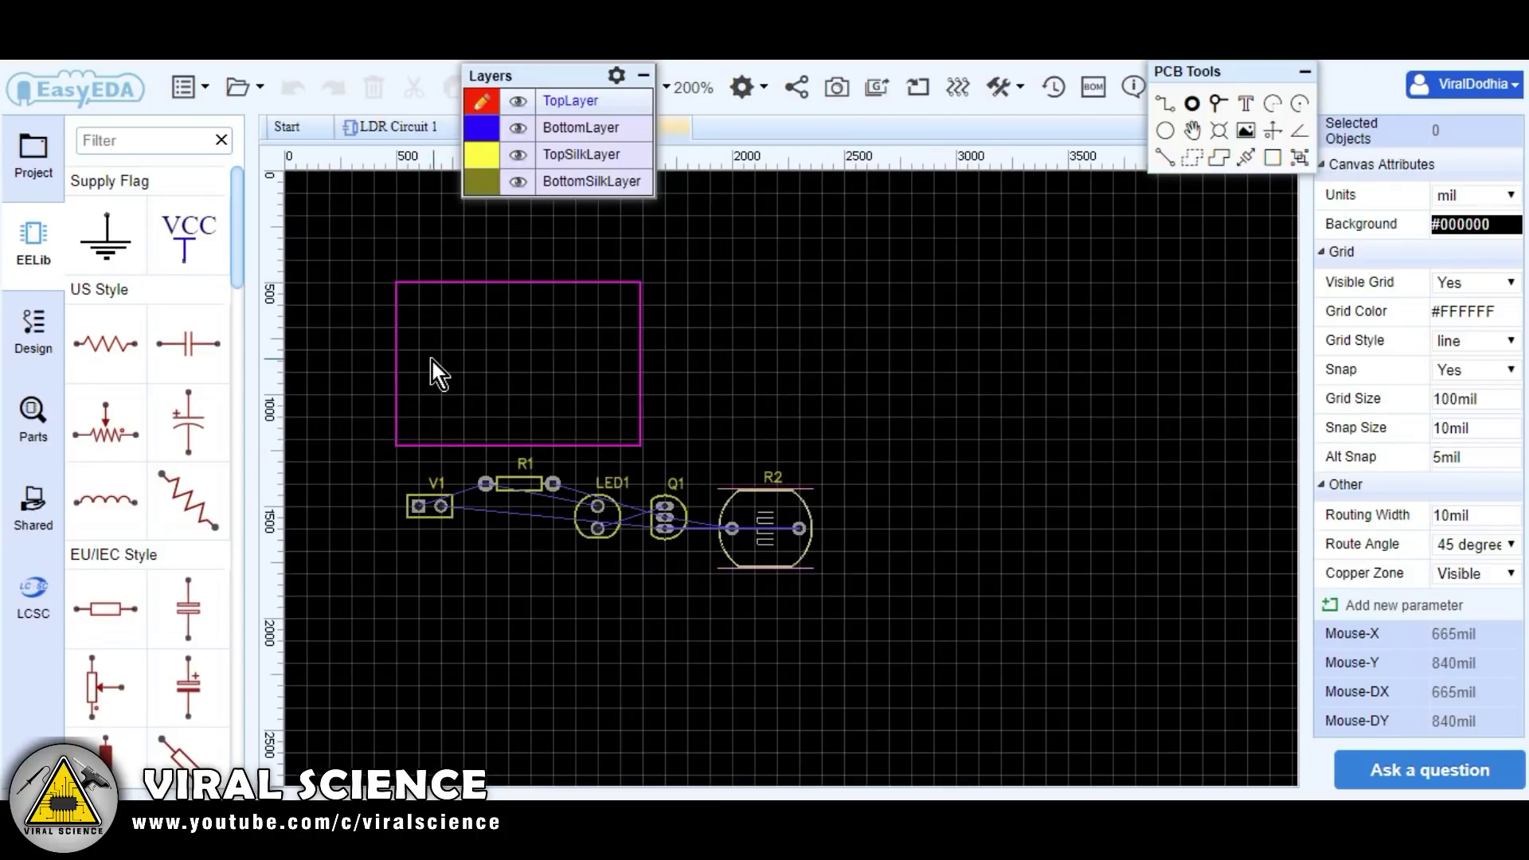
# - Move the LDR footprint R2 into the upper-left corner of the board outline, at about X 600 mil, Y 710 mil
pyautogui.moveTo(437, 379); pyautogui.dragTo(587, 423, button='right')
pyautogui.scroll(5, 587, 423)
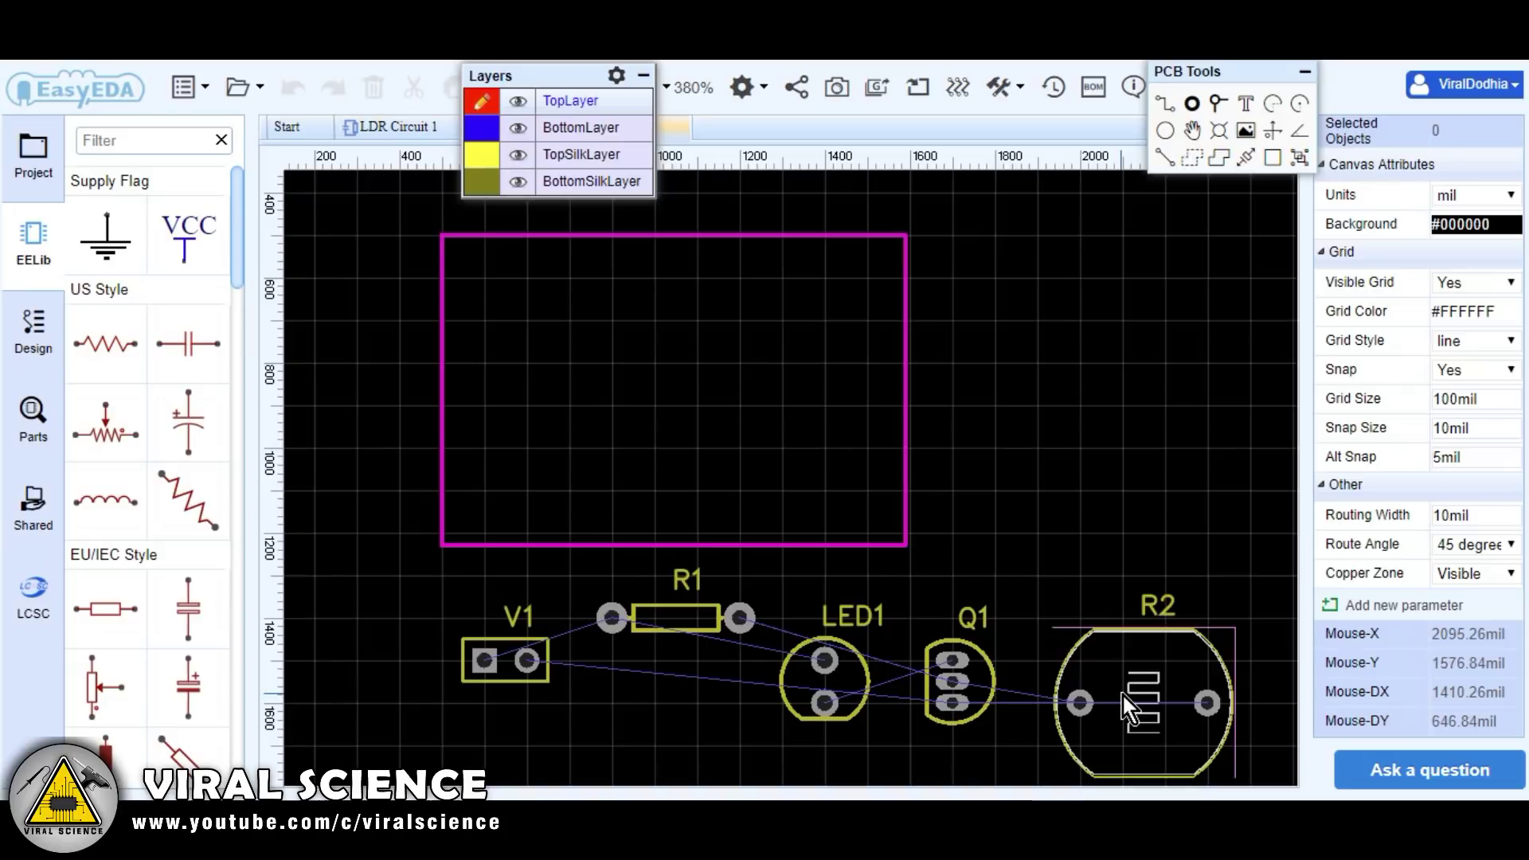
pyautogui.click(1120, 671)
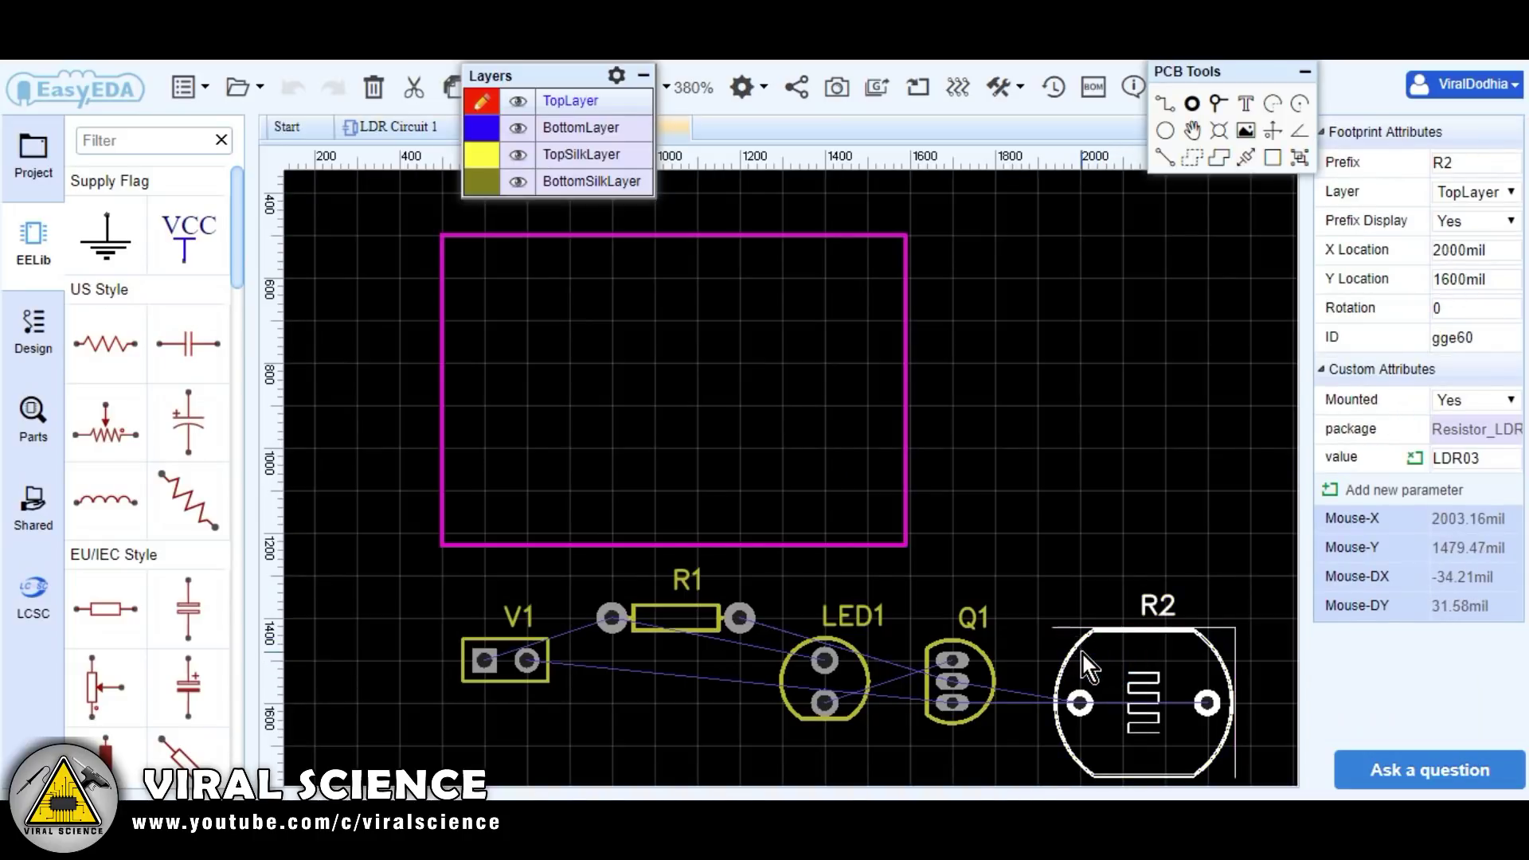
pyautogui.moveTo(1083, 655); pyautogui.dragTo(486, 278)
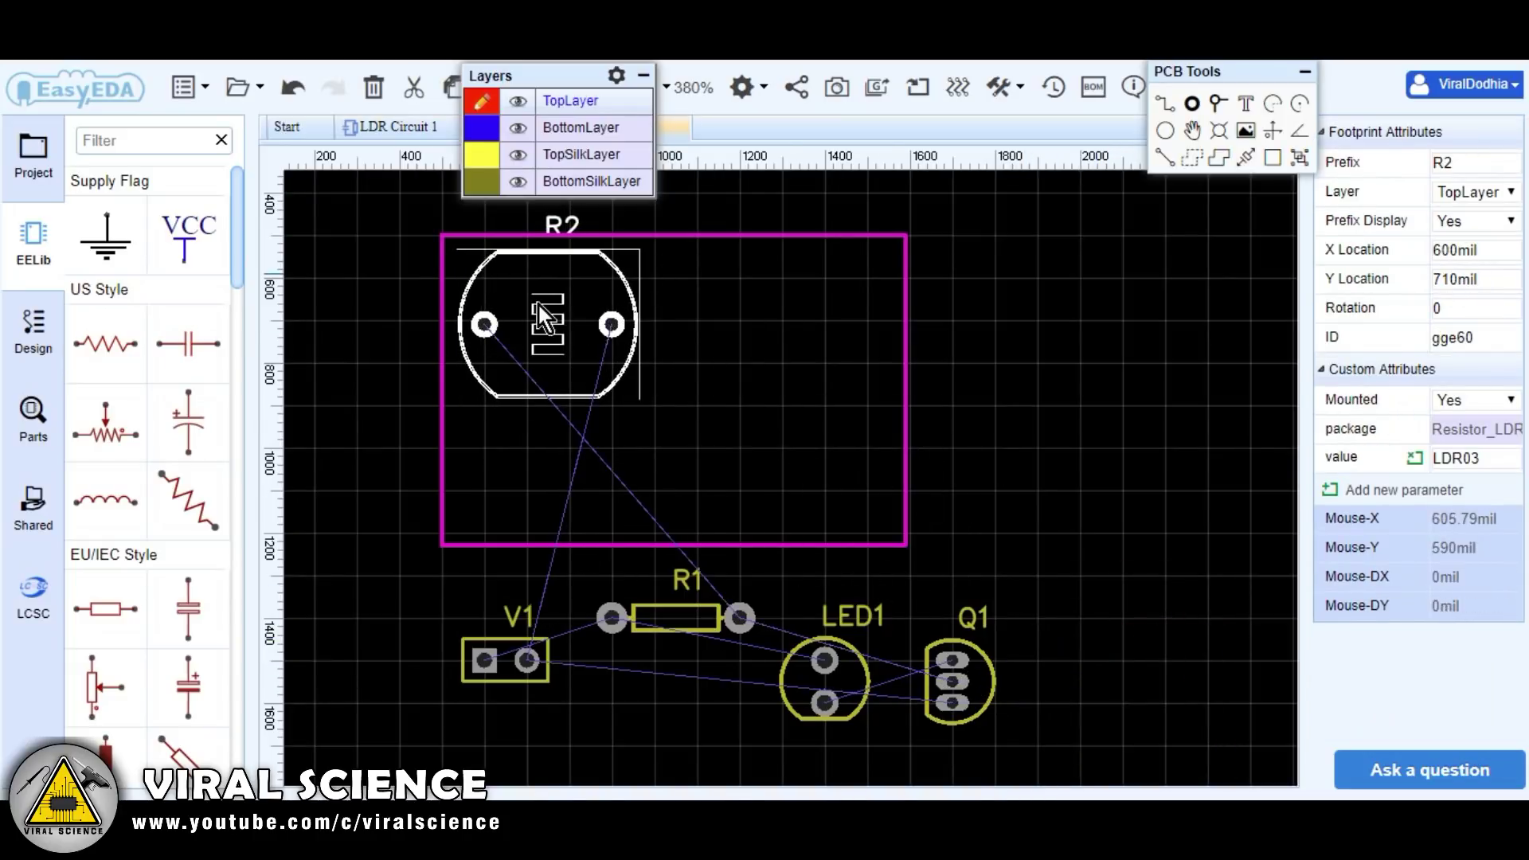
pyautogui.click(698, 361)
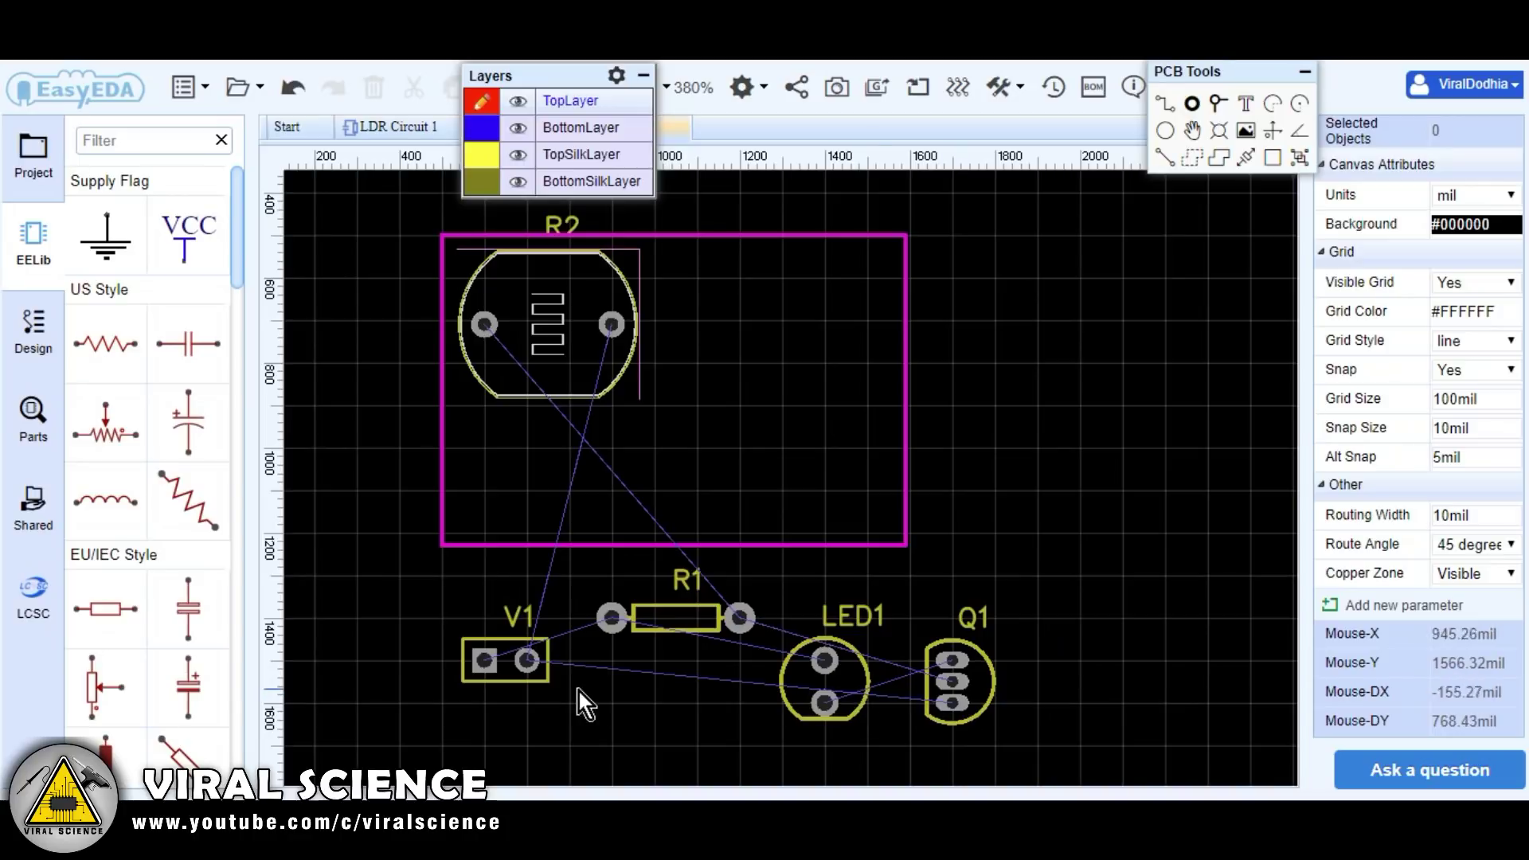
# - Move the two-pin power footprint V1 into the upper-right corner of the board outline
pyautogui.click(535, 678)
pyautogui.moveTo(536, 678); pyautogui.dragTo(881, 290)
pyautogui.click(995, 333)
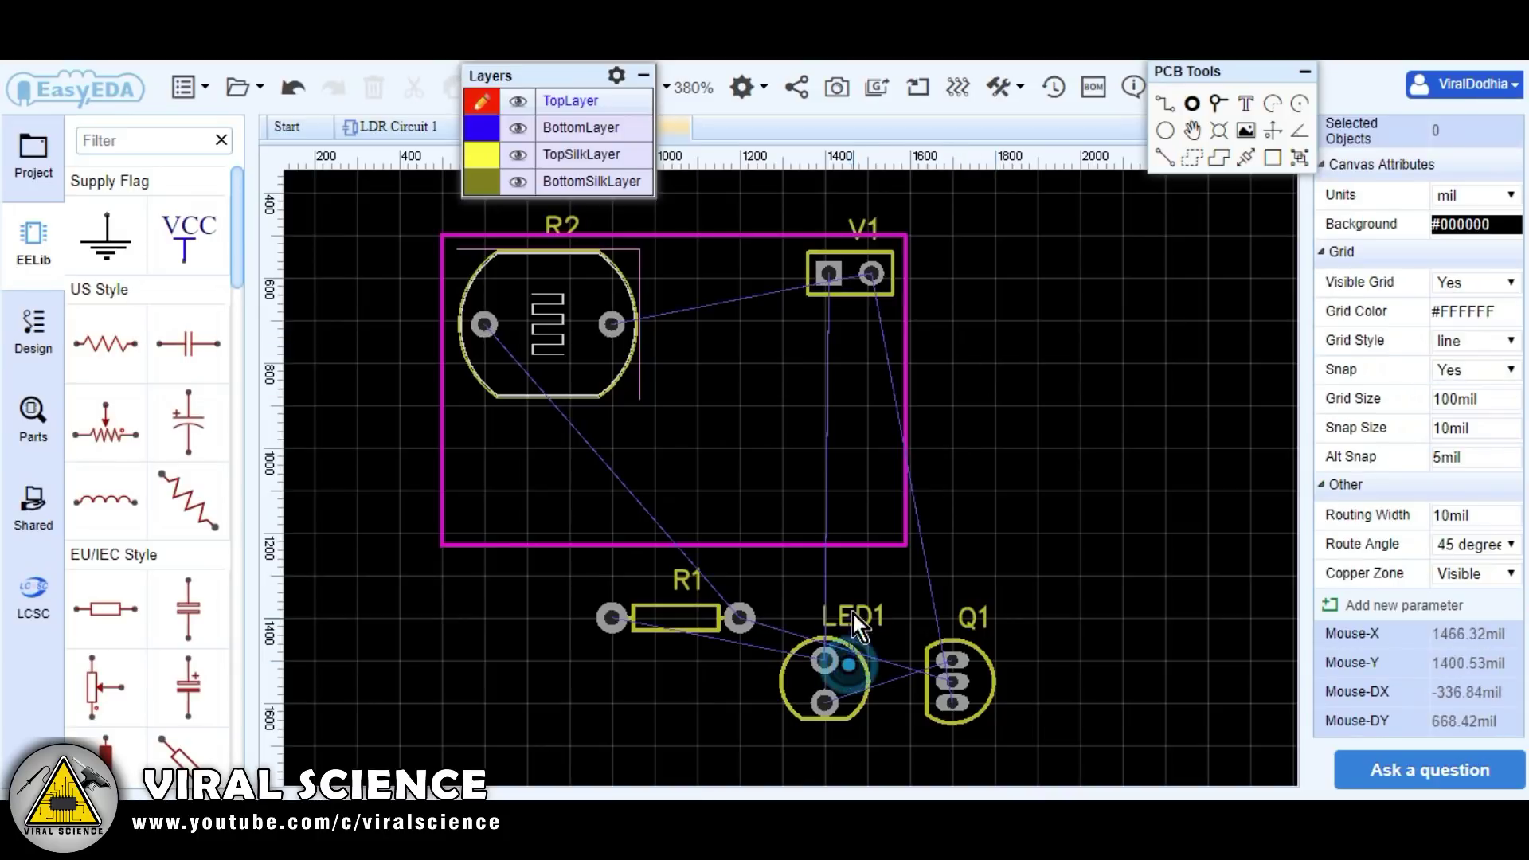
# - Move the LED1 footprint between R2 and V1 along the upper edge of the board outline
pyautogui.click(851, 673)
pyautogui.click(851, 673)
pyautogui.moveTo(852, 670); pyautogui.dragTo(770, 311)
pyautogui.click(1001, 713)
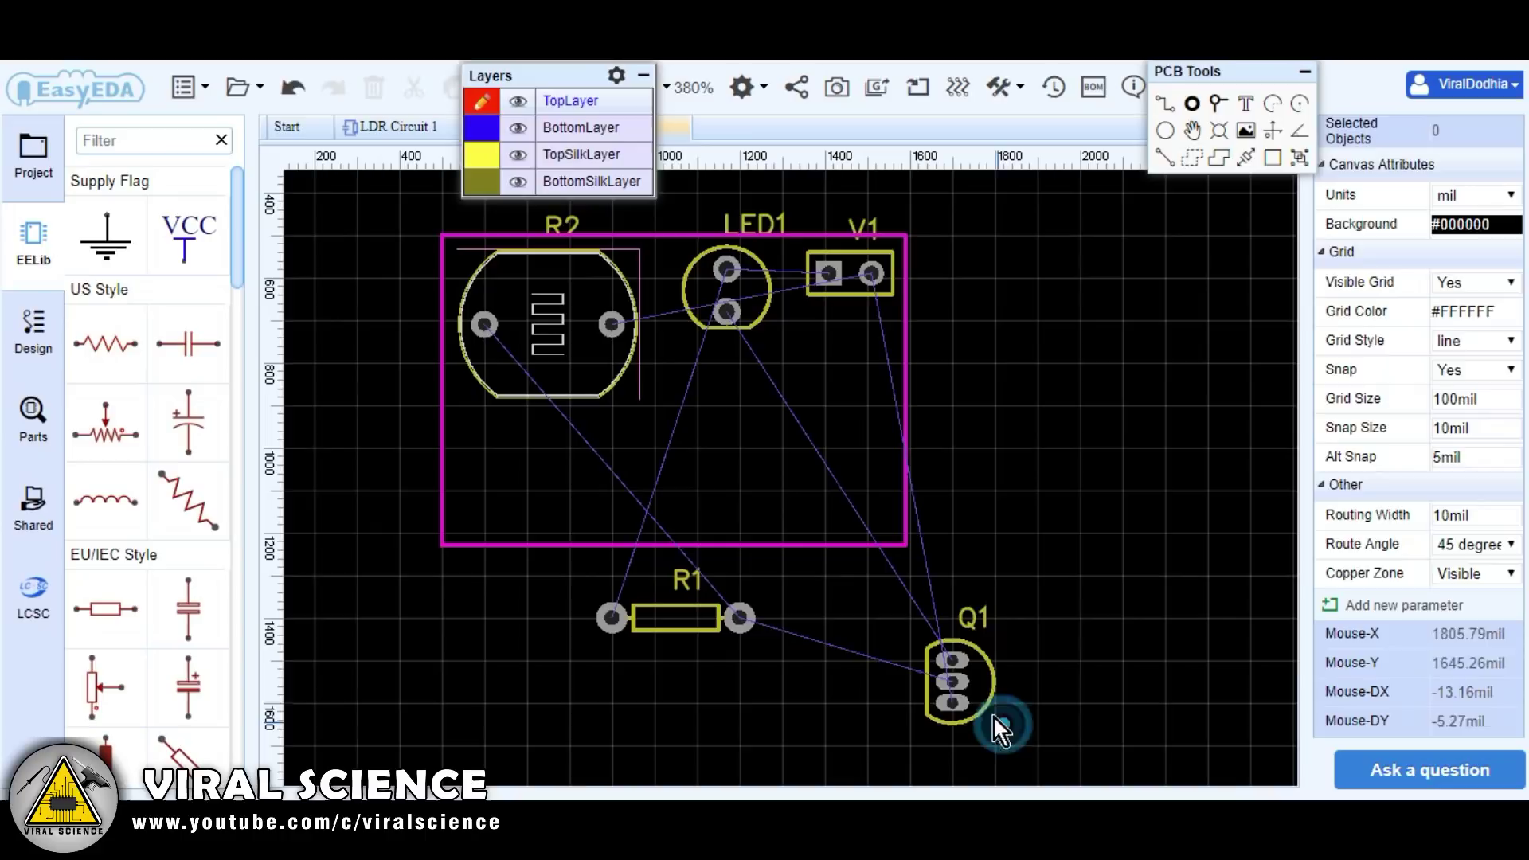
# - Move the Q1 and R1 footprints inside the board outline, below V1 and LED1, and shrink the outline's height to just below the parts
pyautogui.moveTo(996, 721); pyautogui.dragTo(894, 403)
pyautogui.moveTo(714, 619); pyautogui.dragTo(761, 373)
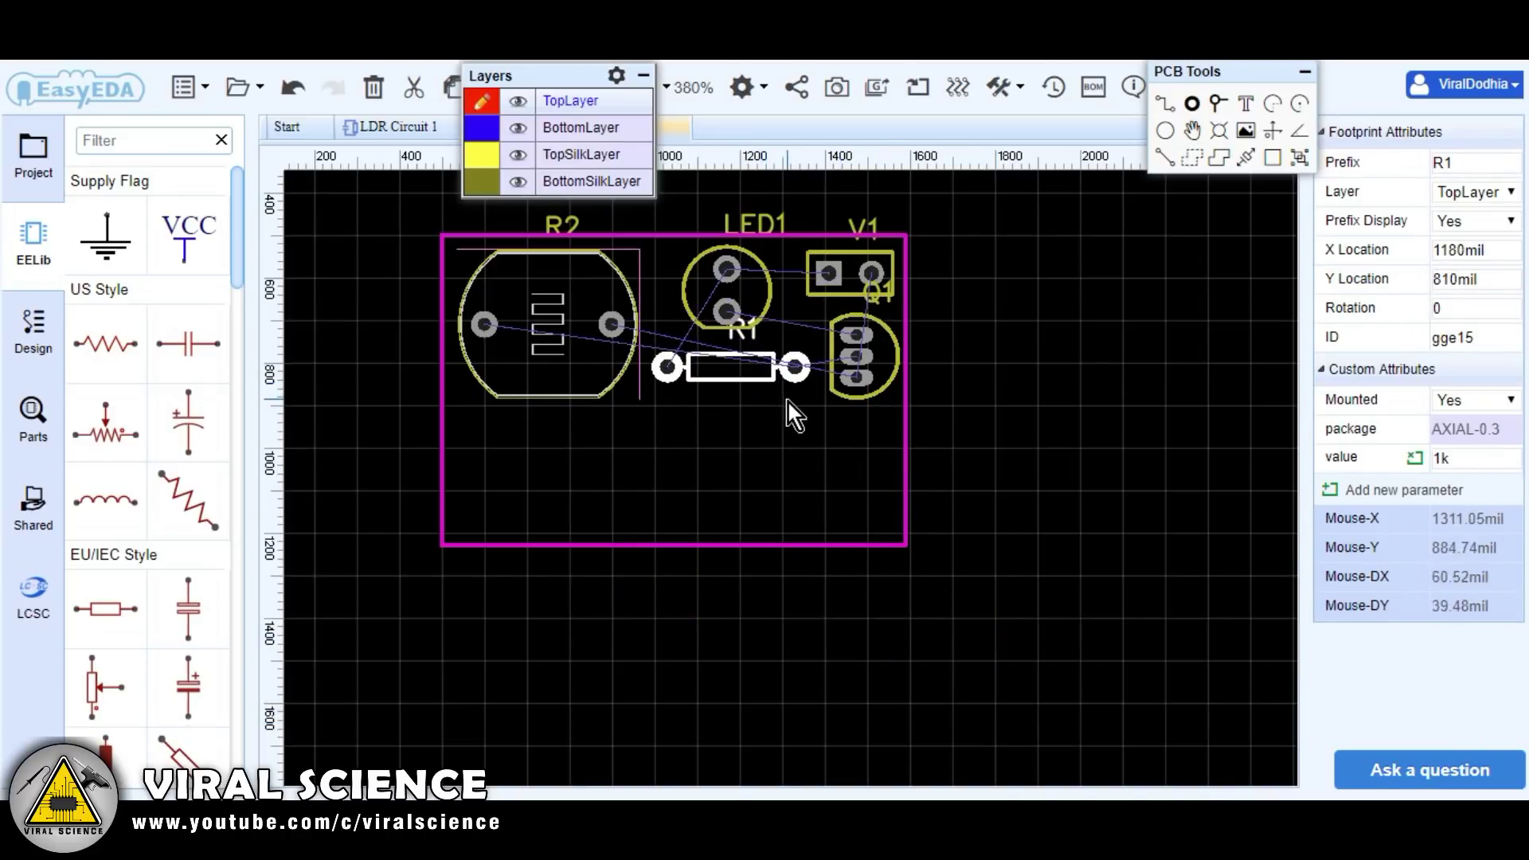
pyautogui.moveTo(886, 547); pyautogui.dragTo(891, 456)
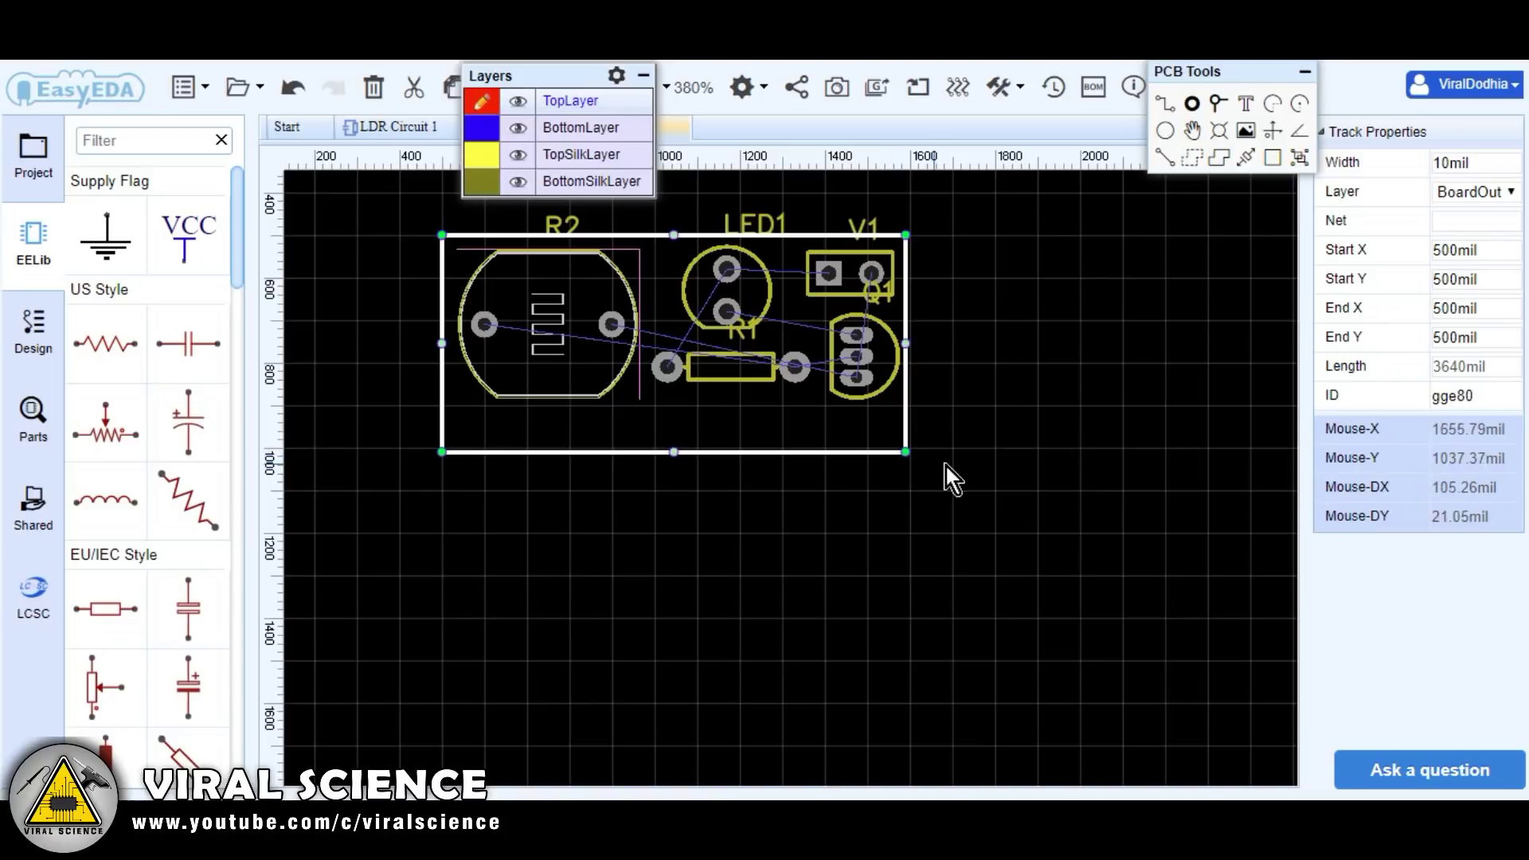
# - Add the text "VIRAL SCIENCE LDR CIRCUIT" in the free strip along the lower edge of the board
pyautogui.click(1246, 104)
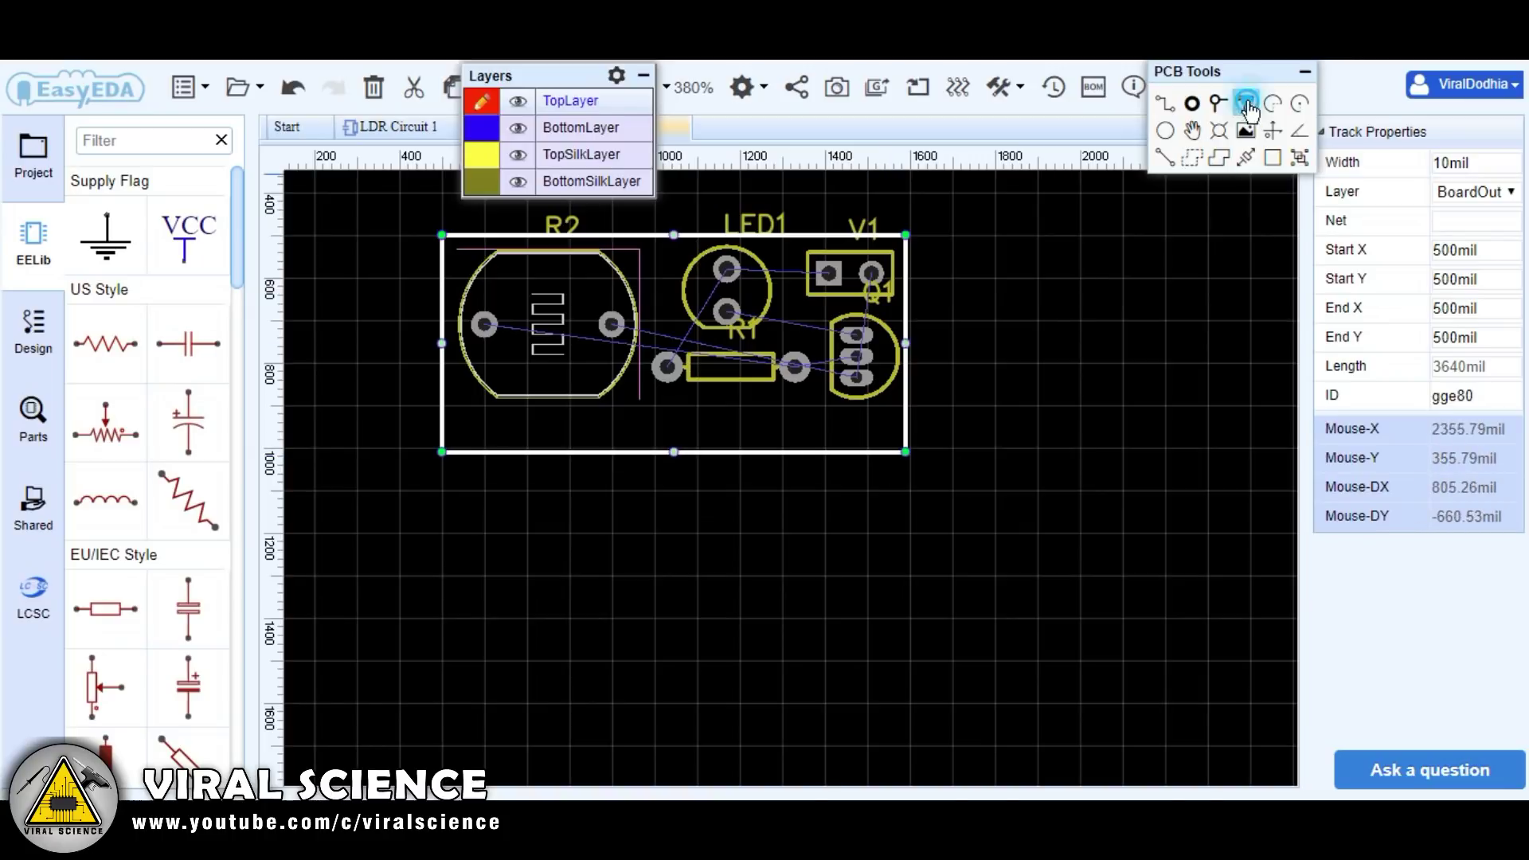
pyautogui.click(581, 431)
pyautogui.doubleClick(618, 432)
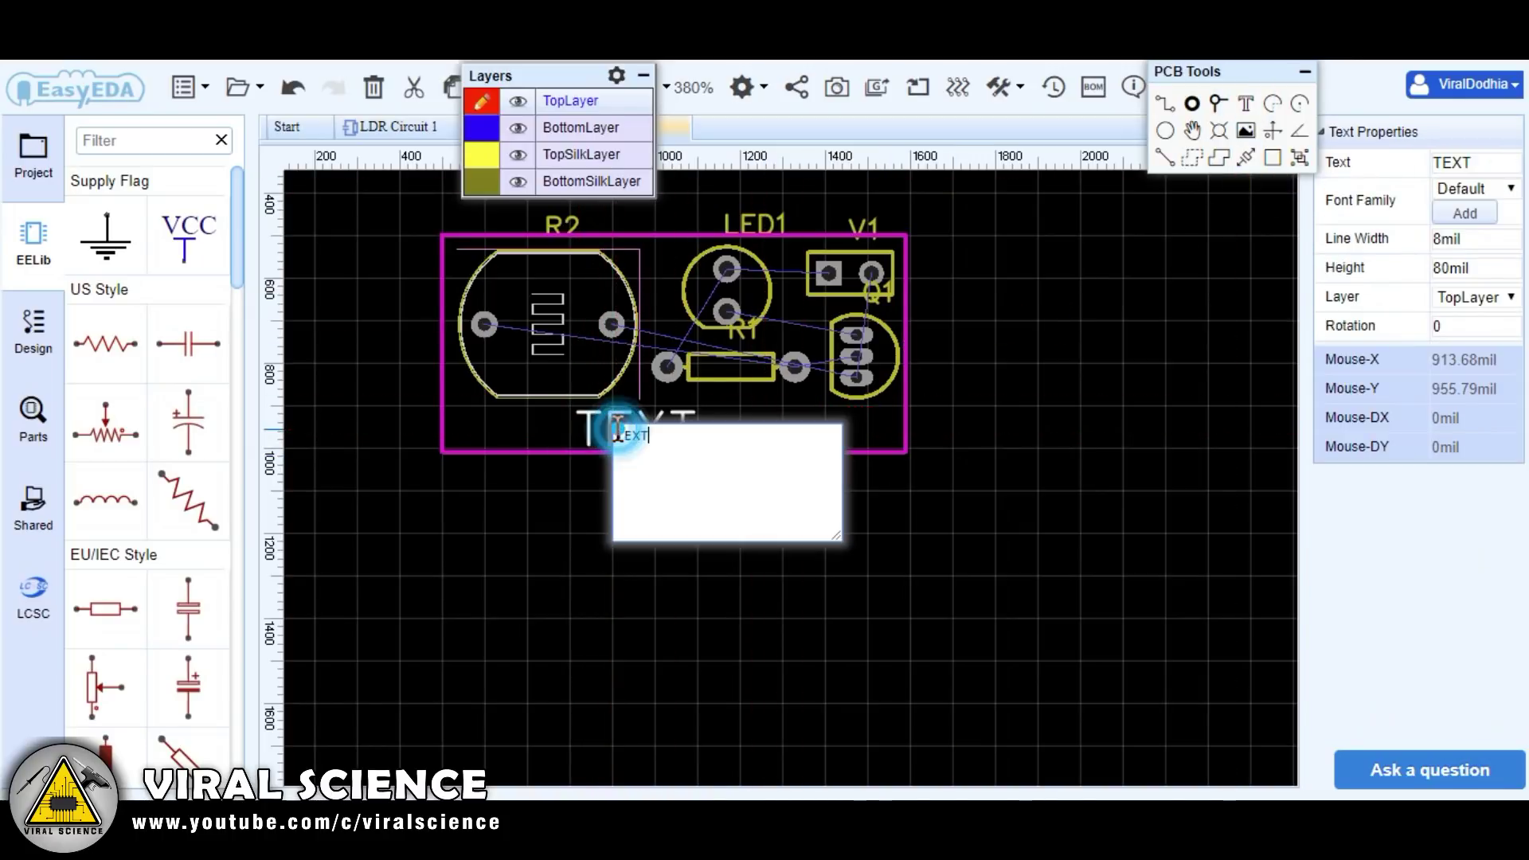
pyautogui.hotkey('ctrl', 'a')
pyautogui.write('VIRAL ')
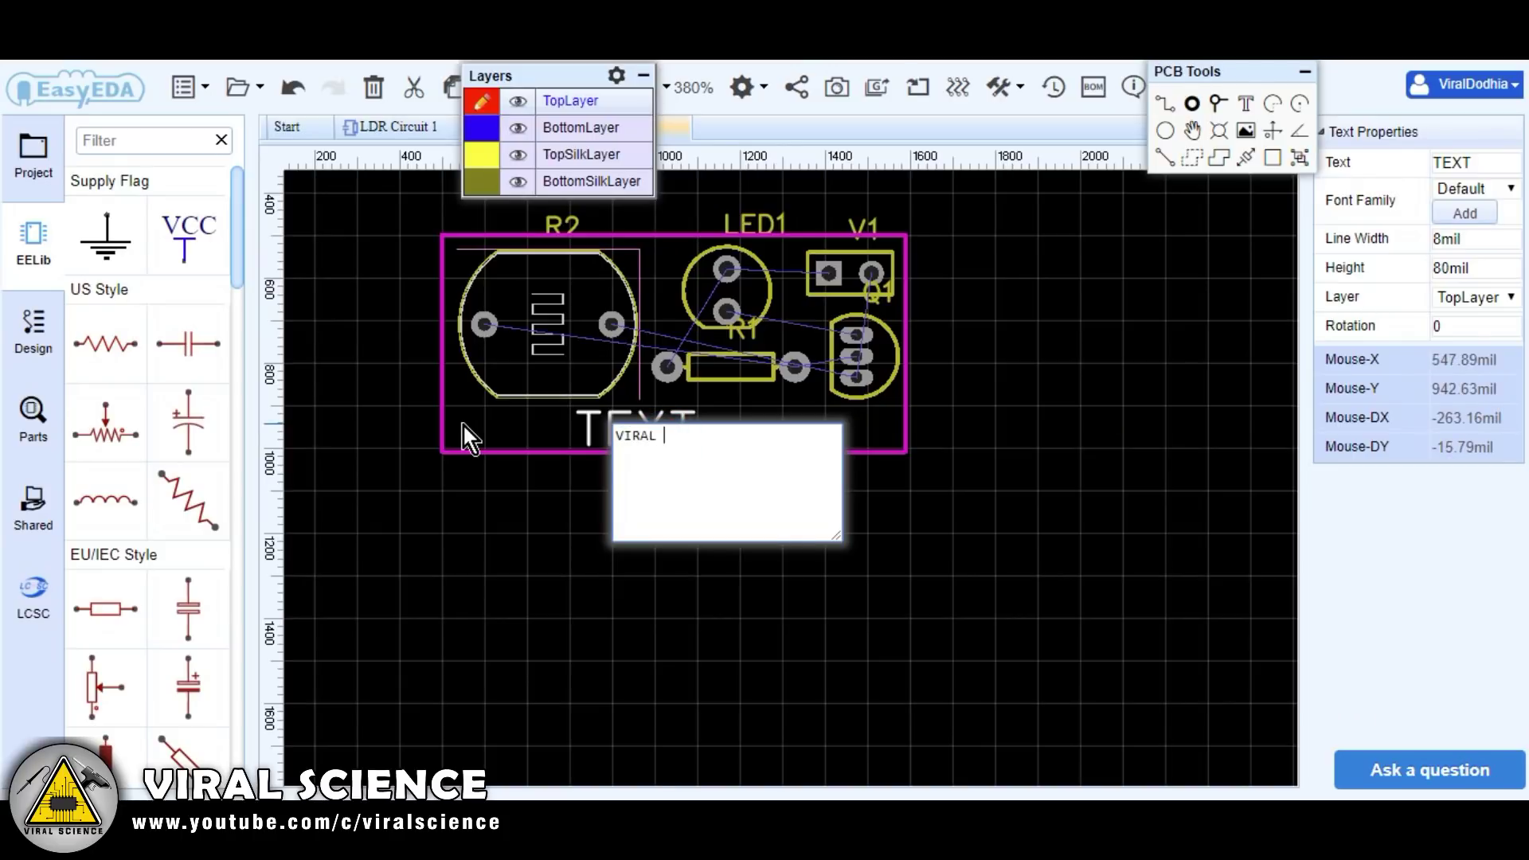
pyautogui.write('SCIENCE LDR CIRCUIT')
pyautogui.click(846, 484)
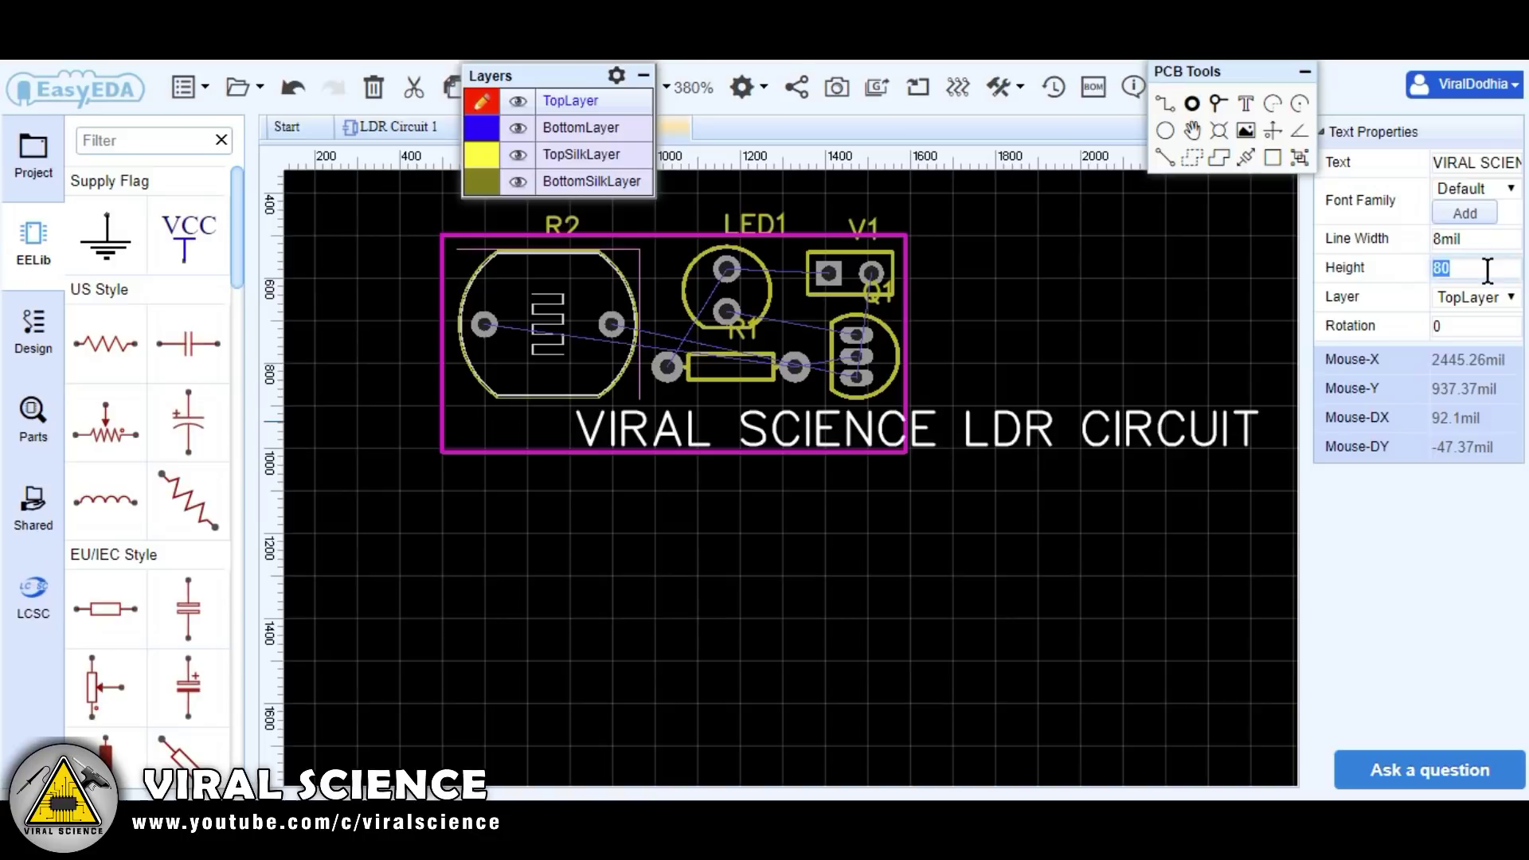
# - Set the board title's text height to 50 mil and fit it inside the outline along the lower edge
pyautogui.write('30')
pyautogui.press('Return')
pyautogui.hotkey('ctrl', 'a')
pyautogui.write('50')
pyautogui.press('Return')
pyautogui.moveTo(909, 431); pyautogui.dragTo(799, 431)
pyautogui.click(813, 402)
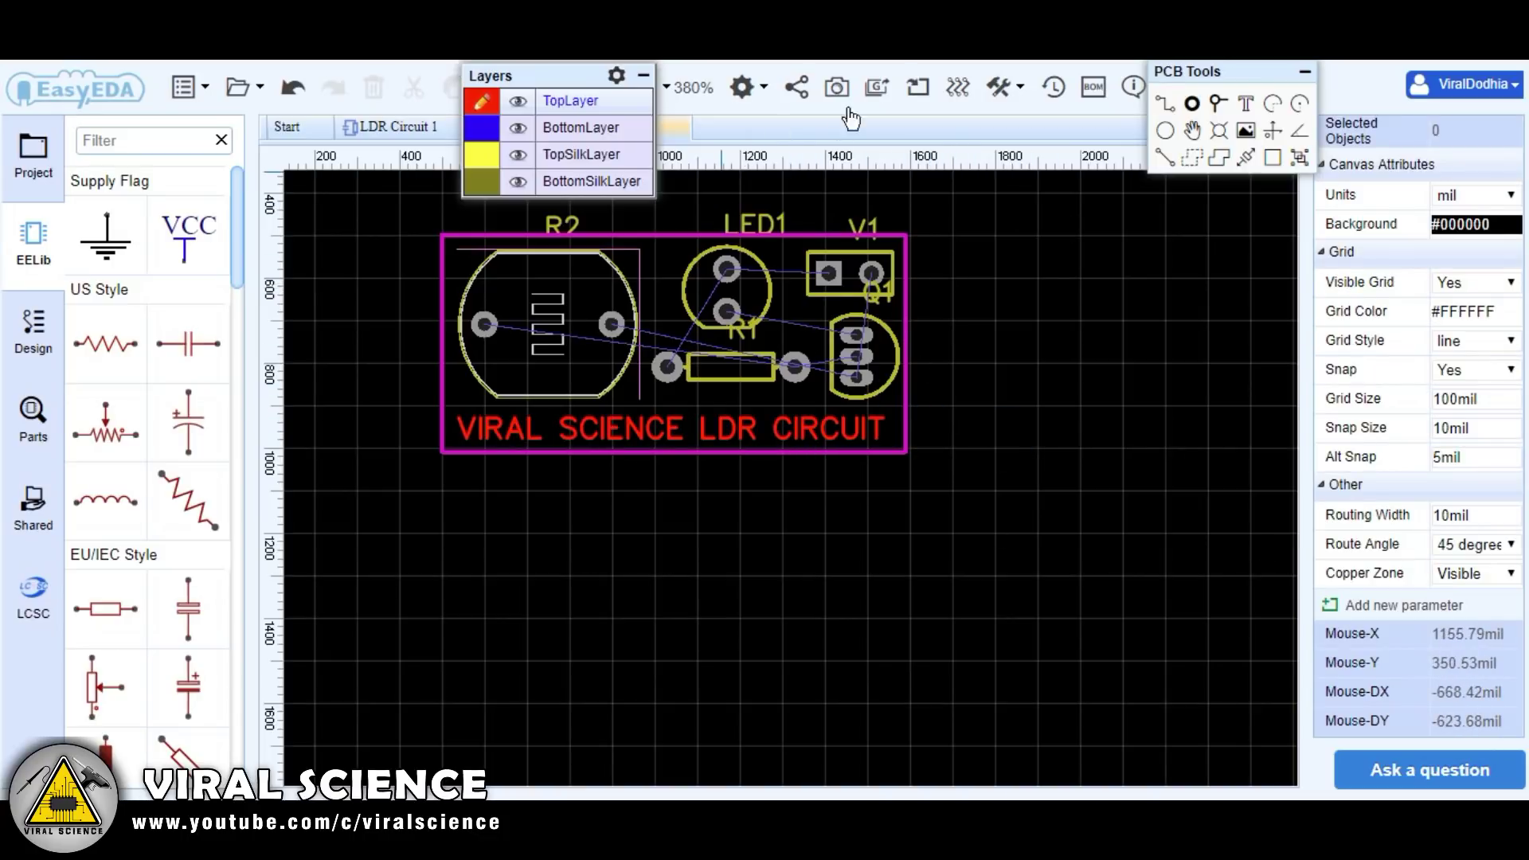
# - Preview the board in Photo View to inspect its component labels and title, and return to the PCB layout
pyautogui.click(876, 92)
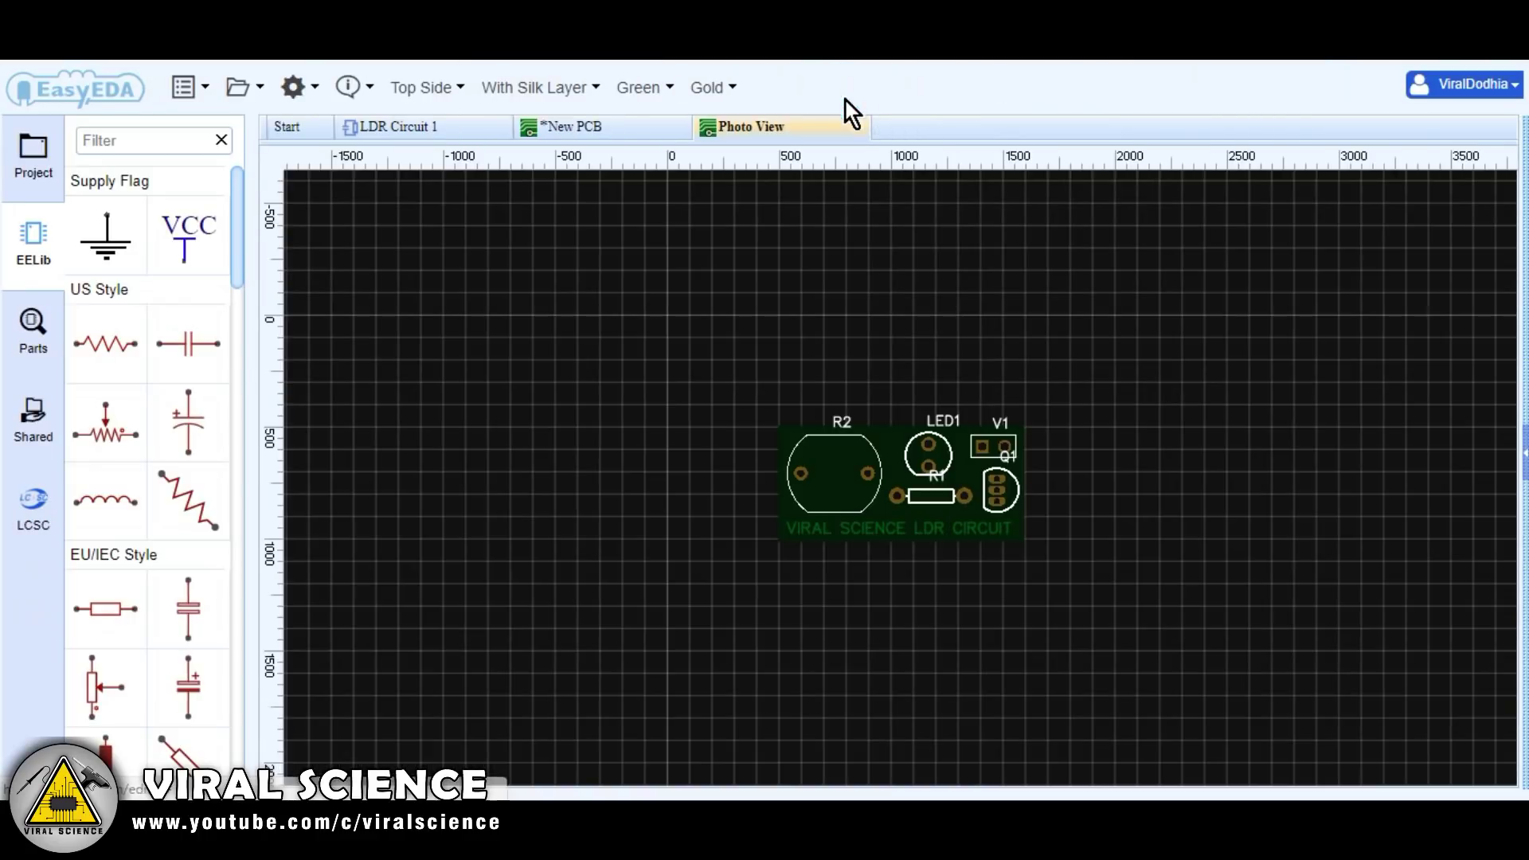
pyautogui.scroll(3, 956, 489)
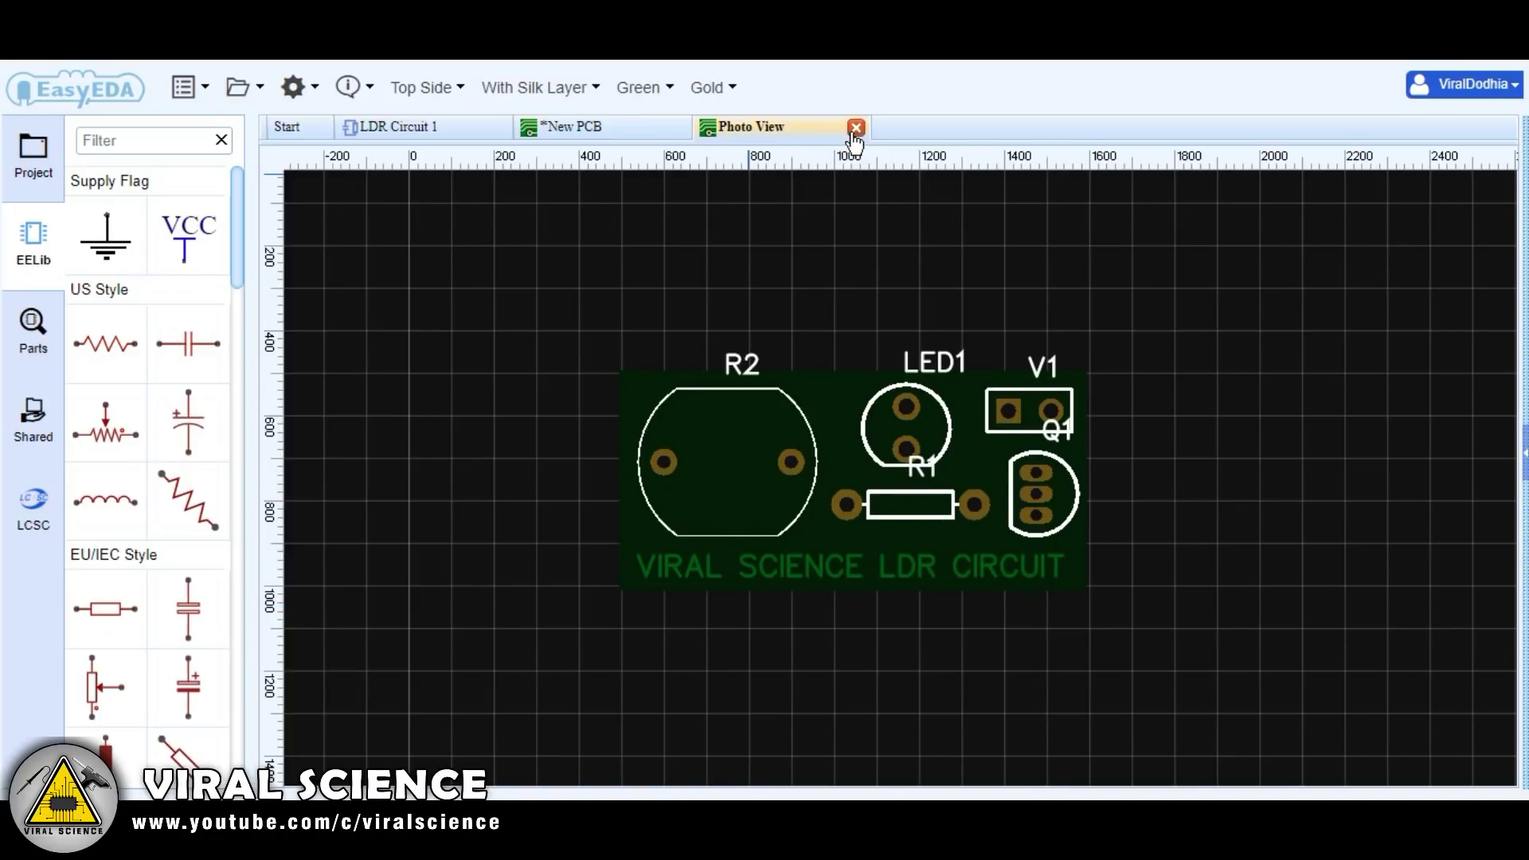
pyautogui.click(855, 128)
# - Reposition the labels inside the board: R1 below its resistor, LED1 beside the LED, and R2 inside the LDR outline
pyautogui.click(737, 395)
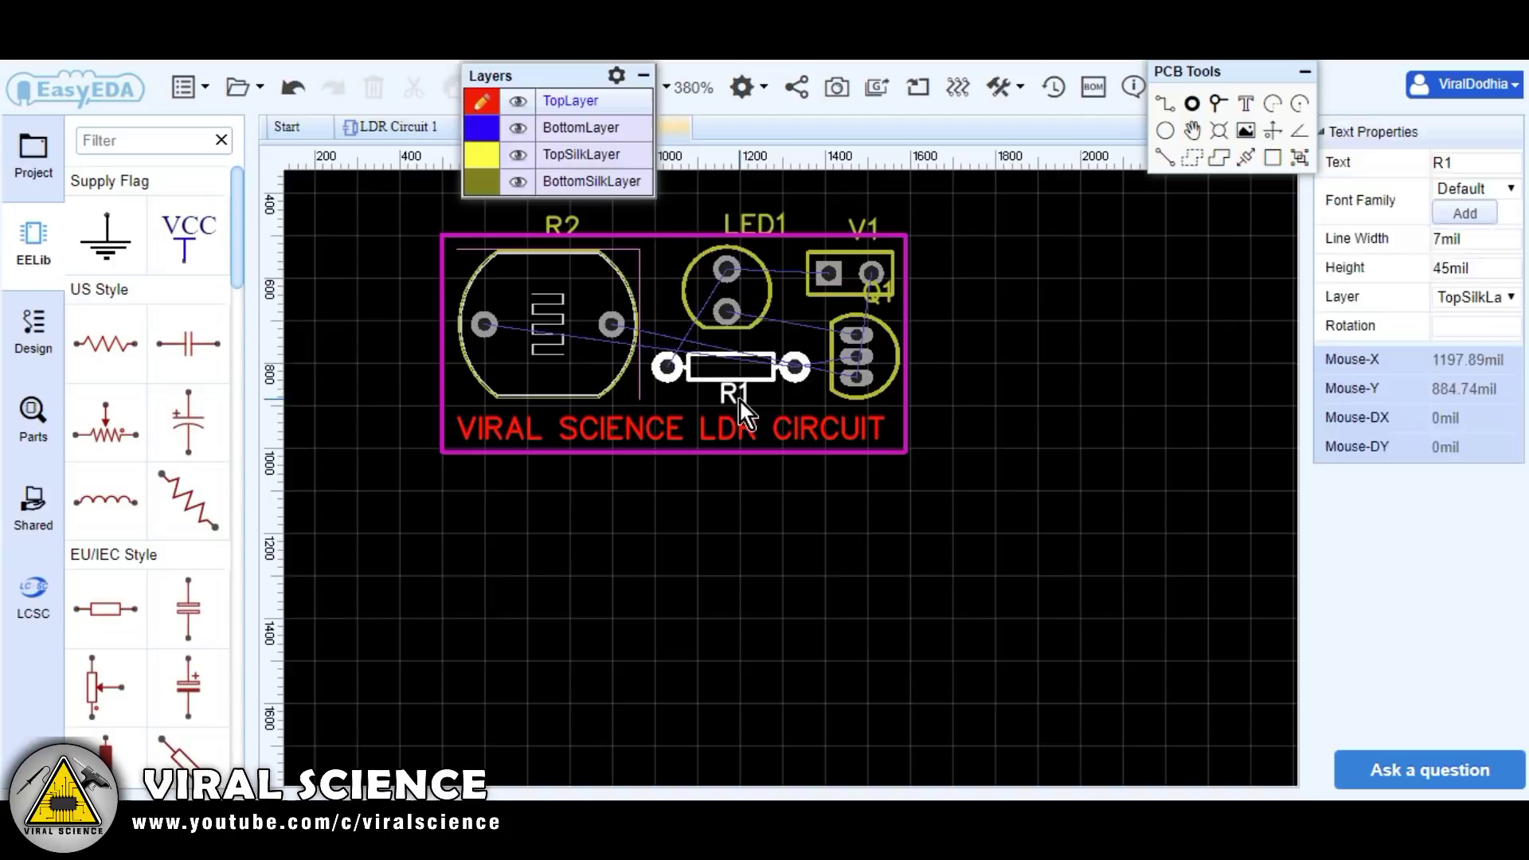
pyautogui.moveTo(760, 227); pyautogui.dragTo(784, 291)
pyautogui.click(749, 411)
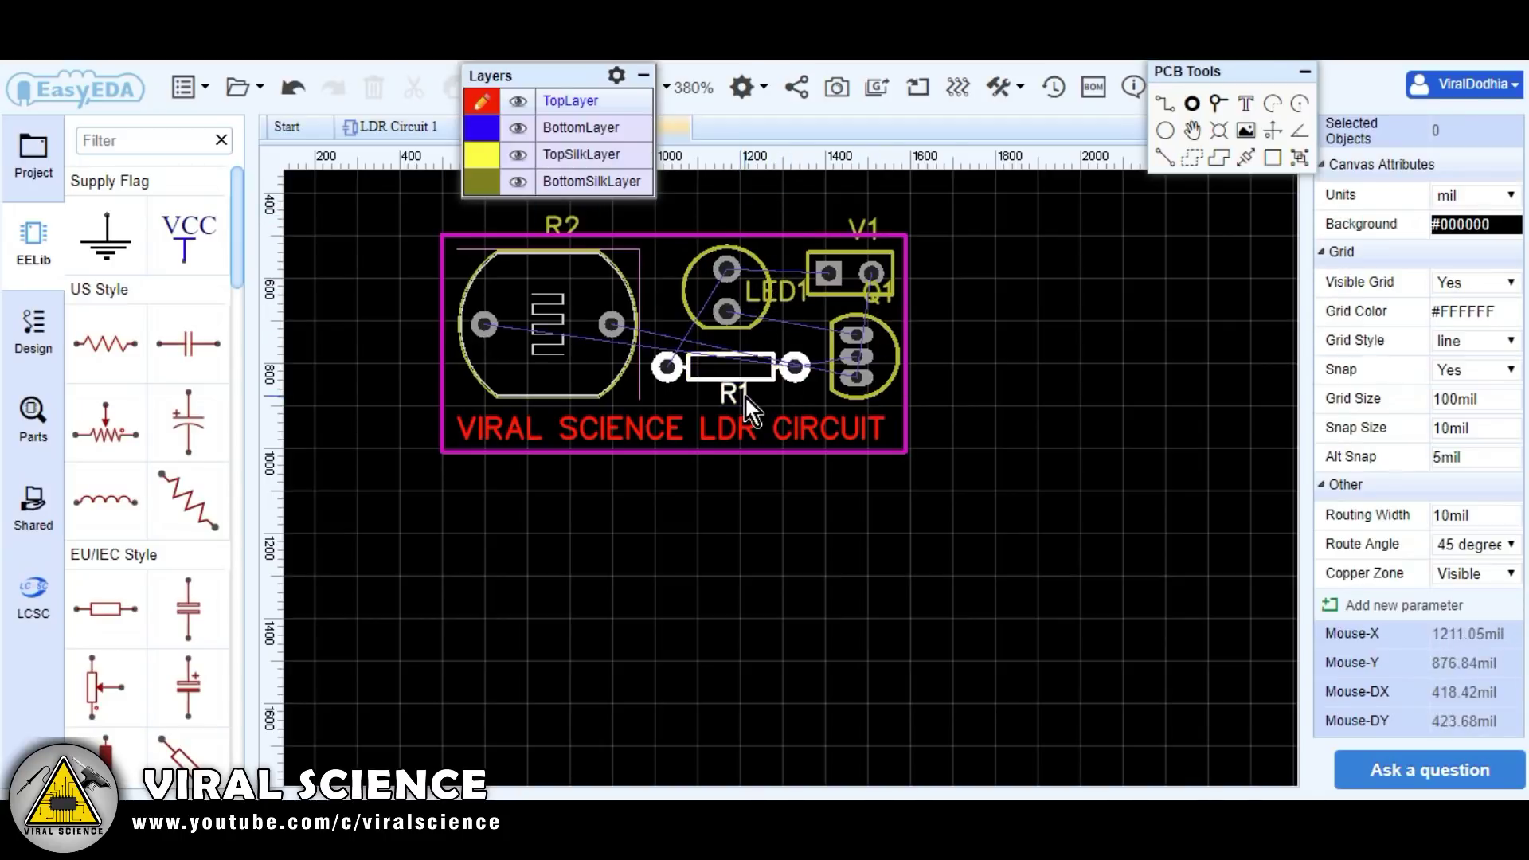
pyautogui.moveTo(561, 225); pyautogui.dragTo(550, 385)
pyautogui.click(668, 367)
pyautogui.moveTo(777, 292); pyautogui.dragTo(683, 287)
# - Change the transistor label Q1 to BC547 and place it beside the transistor's lower edge
pyautogui.doubleClick(880, 290)
pyautogui.write('BC')
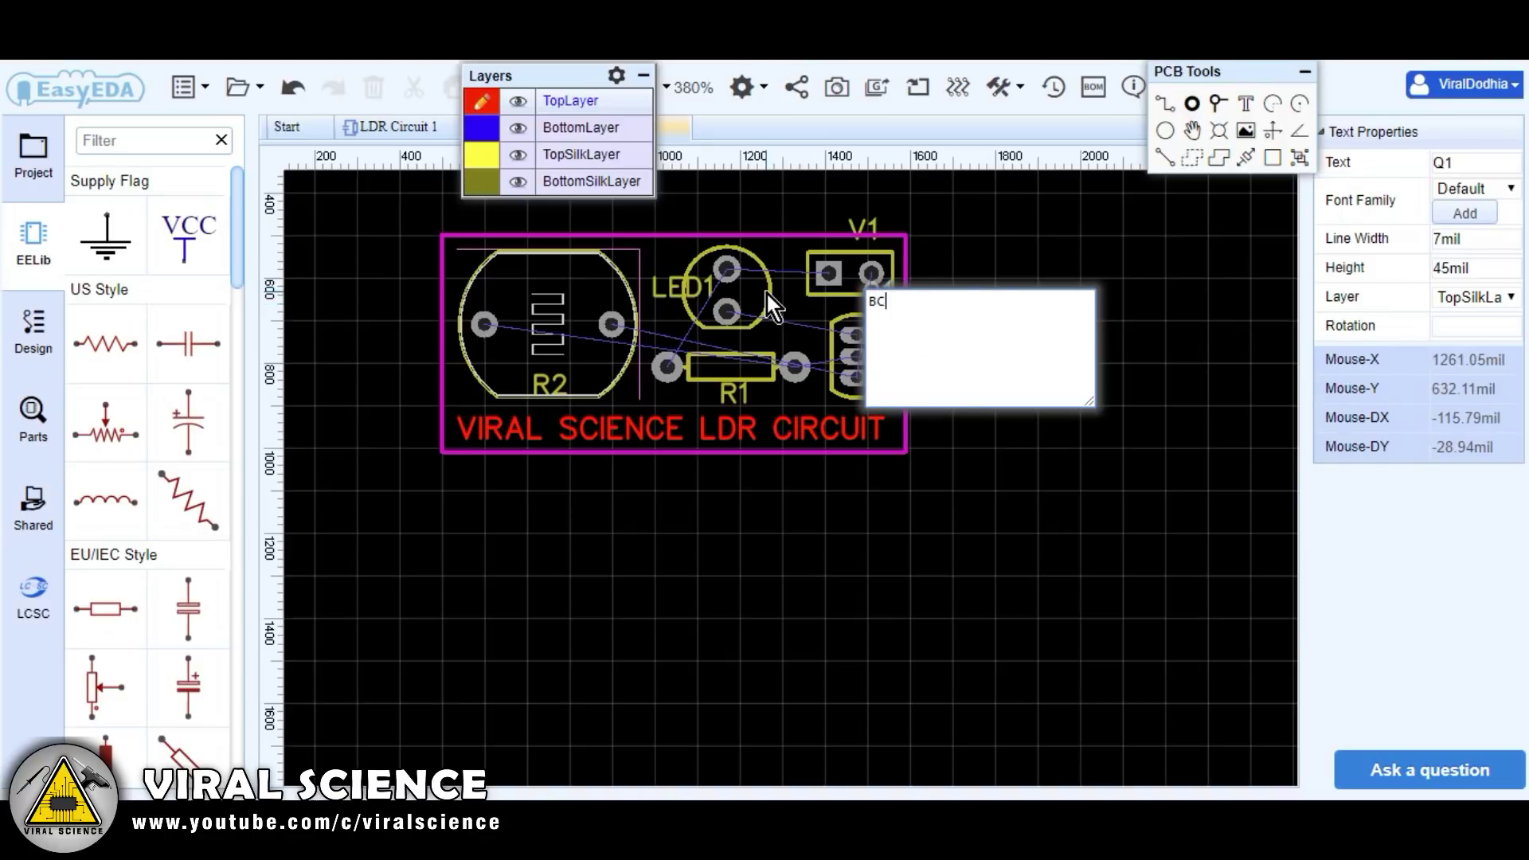
pyautogui.write('547')
pyautogui.press('Return')
pyautogui.moveTo(871, 383); pyautogui.dragTo(791, 390)
# - Change the V1 label to POWER and place it directly below the two-pin footprint
pyautogui.doubleClick(864, 228)
pyautogui.write('POWER')
pyautogui.press('Return')
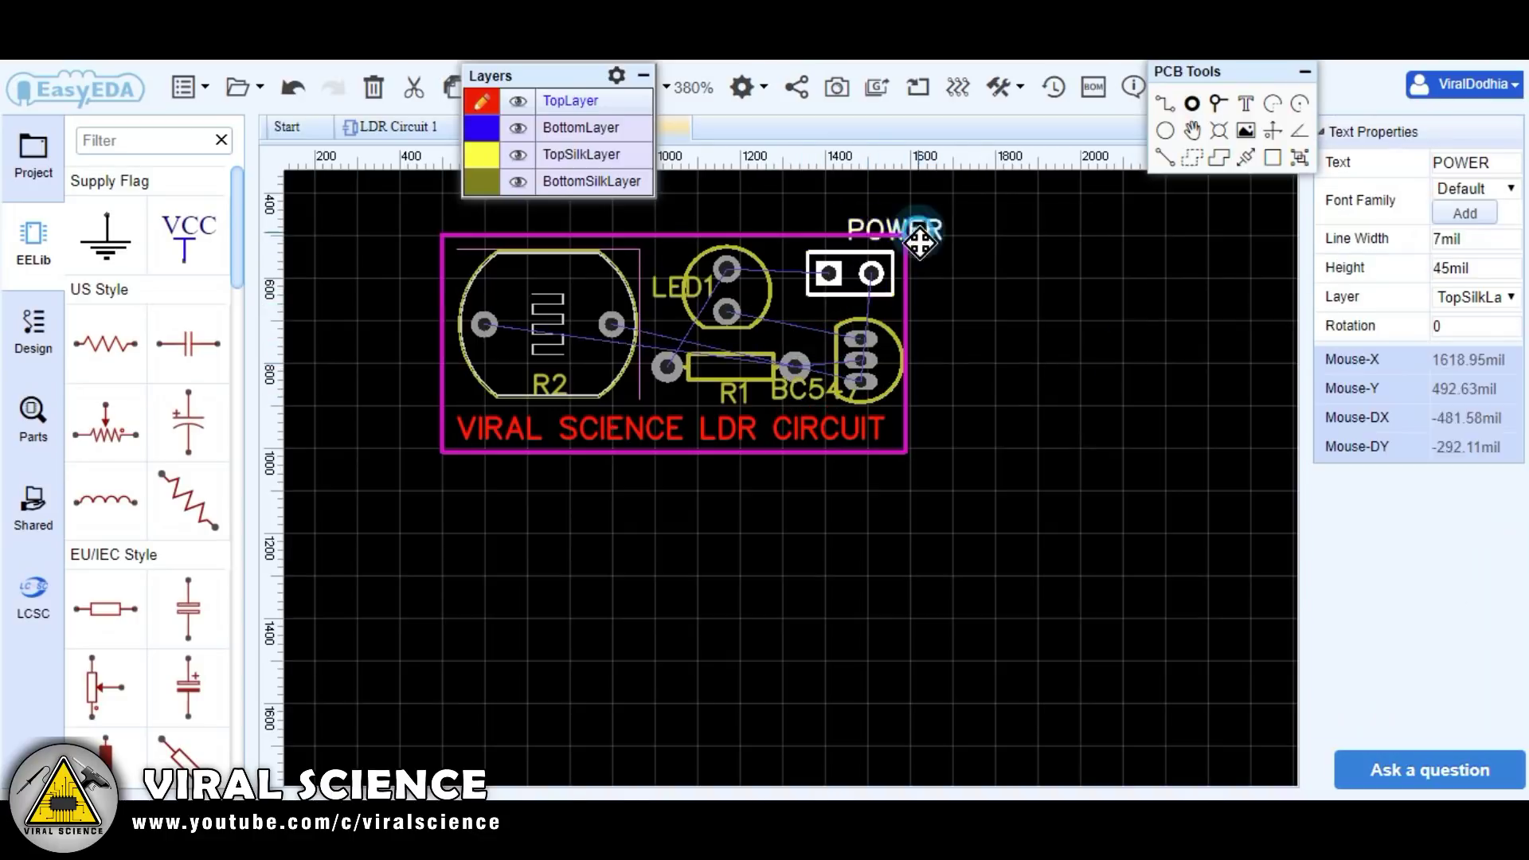
pyautogui.moveTo(920, 243); pyautogui.dragTo(878, 322)
# - Center the R1 label on the resistor body, and move the LED1 label onto the LED and shorten it to LED
pyautogui.moveTo(735, 392); pyautogui.dragTo(733, 366)
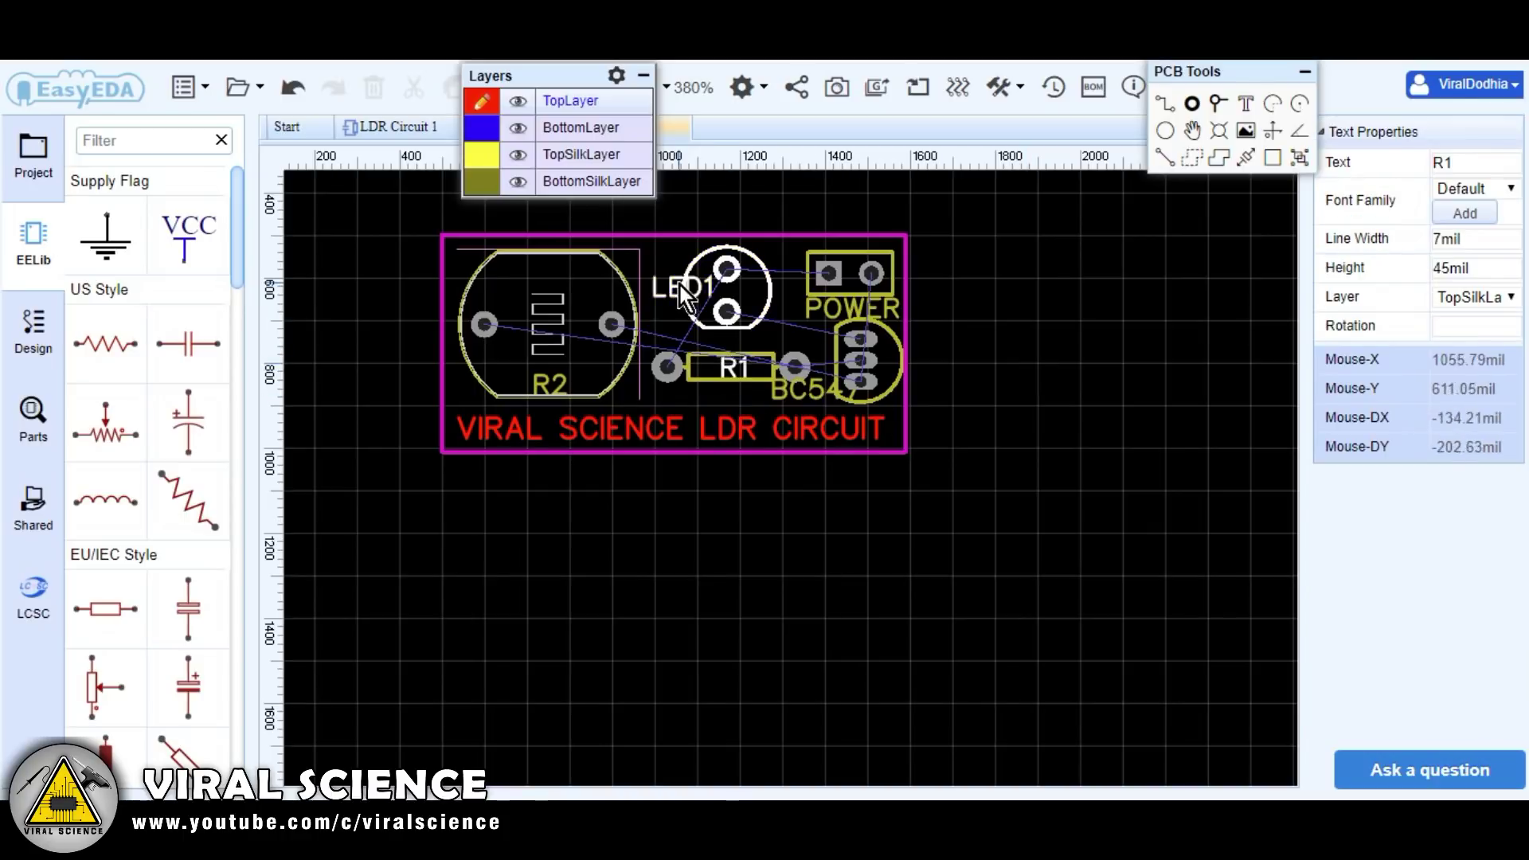
pyautogui.moveTo(681, 295); pyautogui.dragTo(727, 291)
pyautogui.doubleClick(727, 291)
pyautogui.press('BackSpace')
pyautogui.press('Return')
# - Shift the BC547 label clear of the transistor outline and check the board in Photo View
pyautogui.moveTo(812, 391)
pyautogui.mouseDown()
pyautogui.moveTo(847, 364)
pyautogui.moveTo(788, 391)
pyautogui.mouseUp()
pyautogui.click(852, 308)
pyautogui.click(819, 437)
pyautogui.click(820, 452)
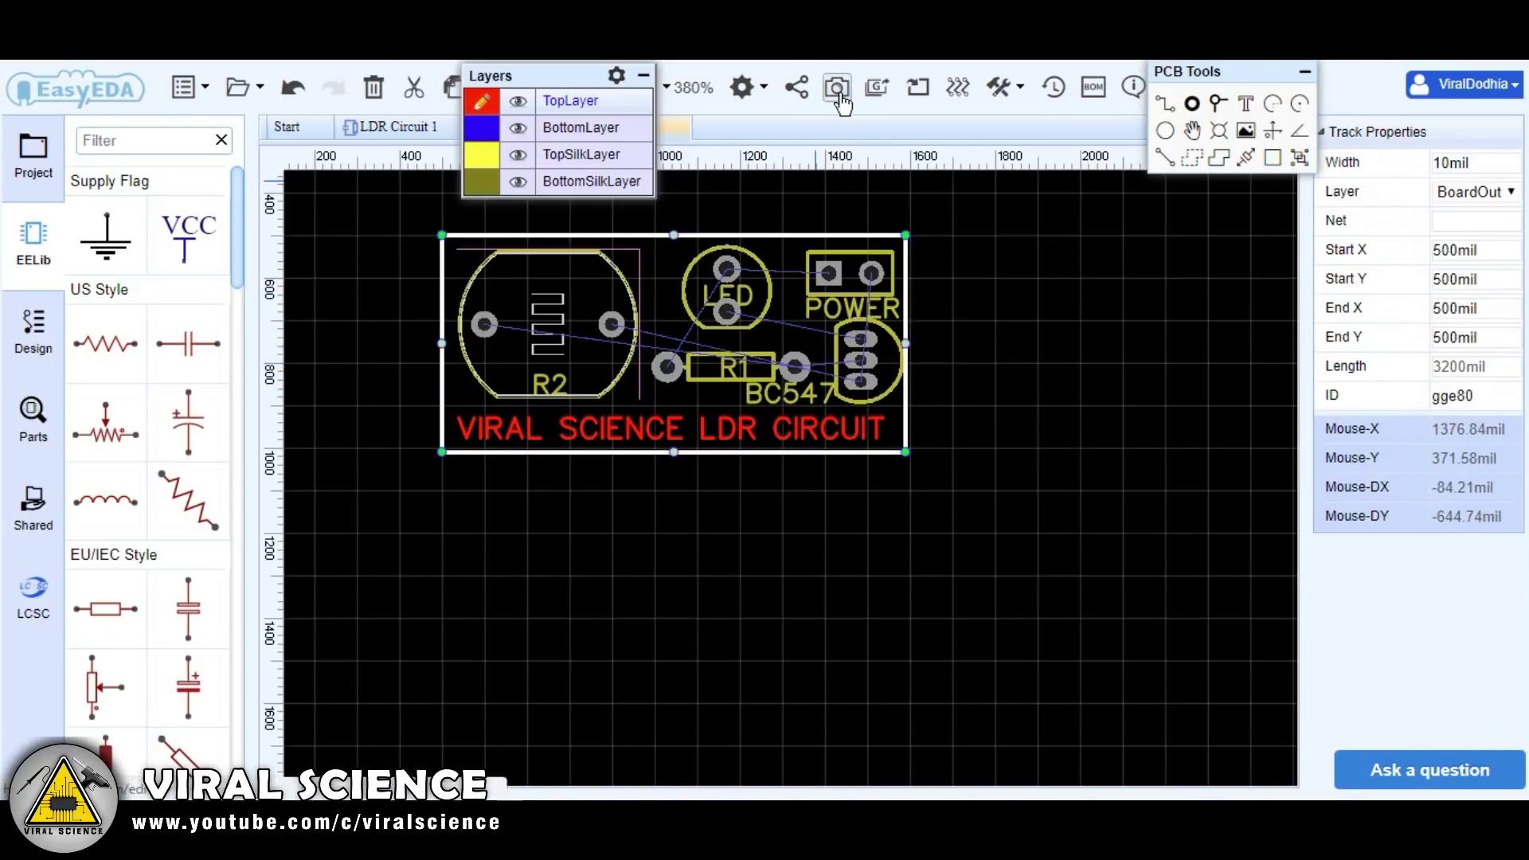
pyautogui.click(840, 92)
pyautogui.click(853, 126)
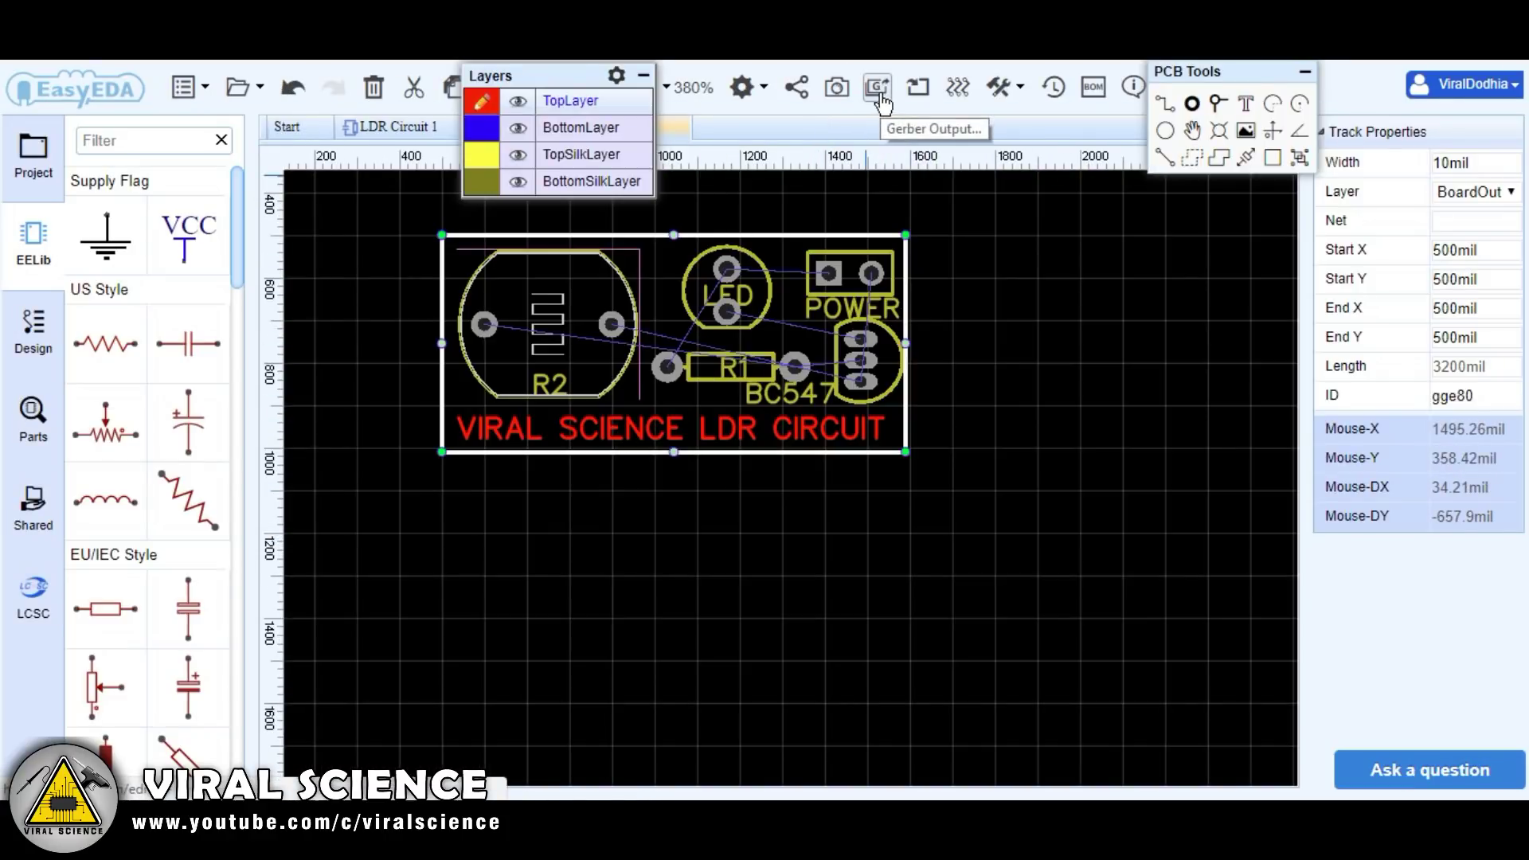
# - Auto-route the board on the top and bottom layers with the cloud router and 8 mil track width
pyautogui.click(961, 89)
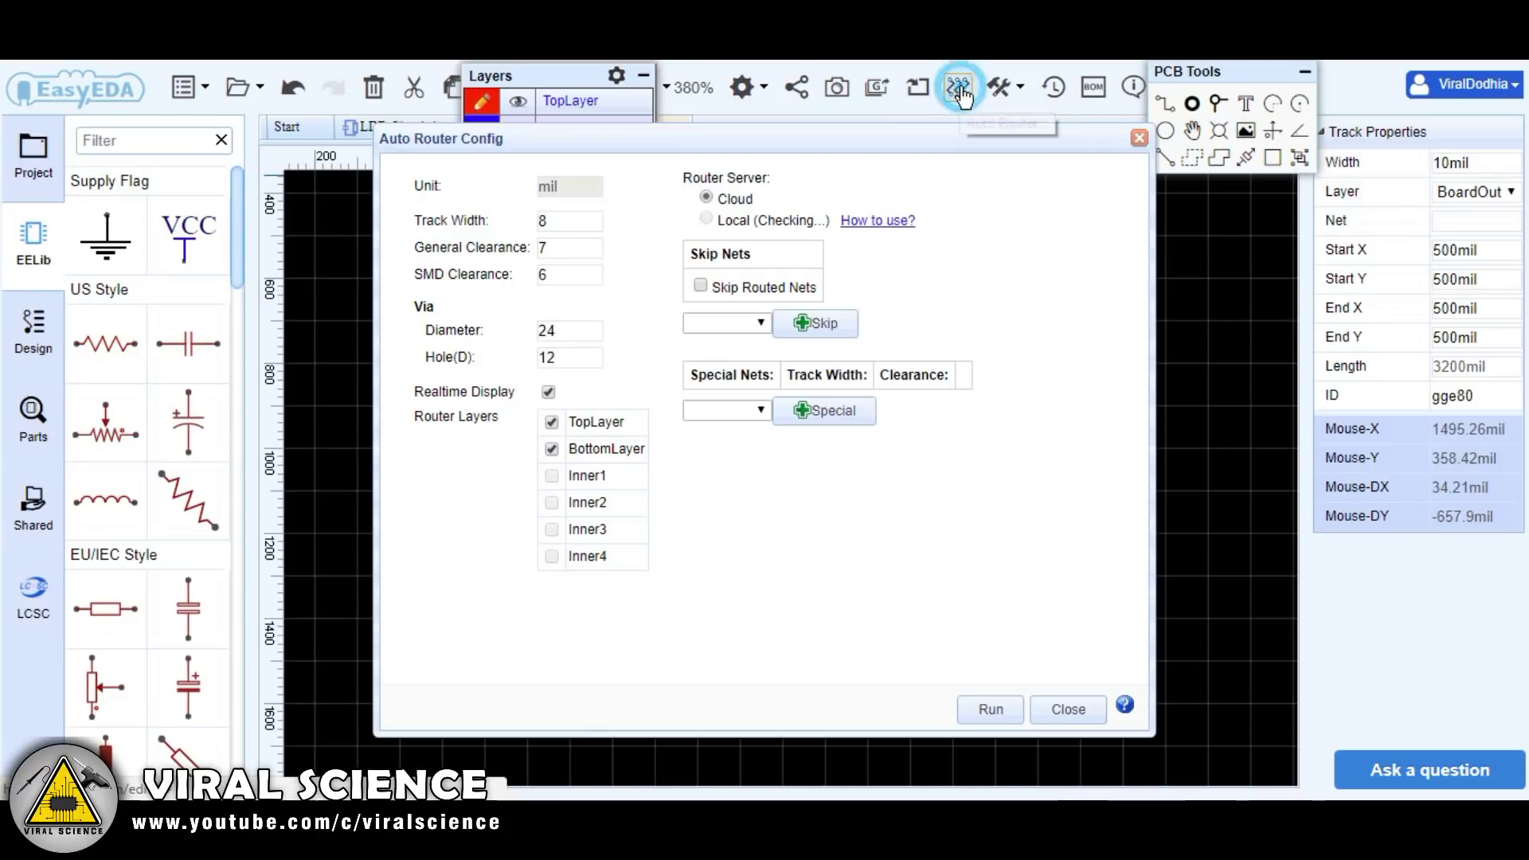
pyautogui.click(987, 710)
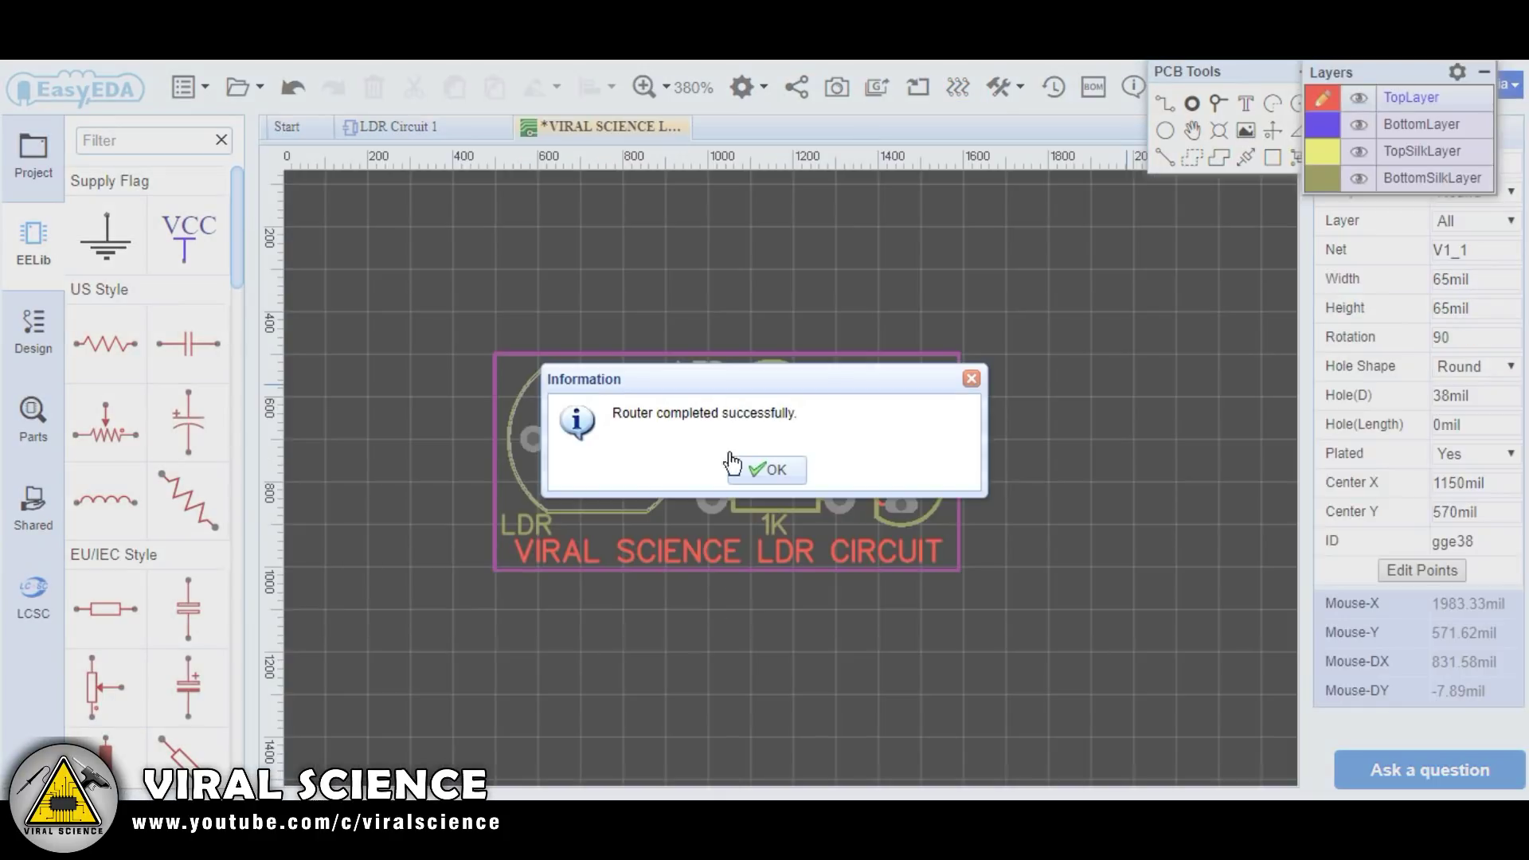
pyautogui.click(766, 470)
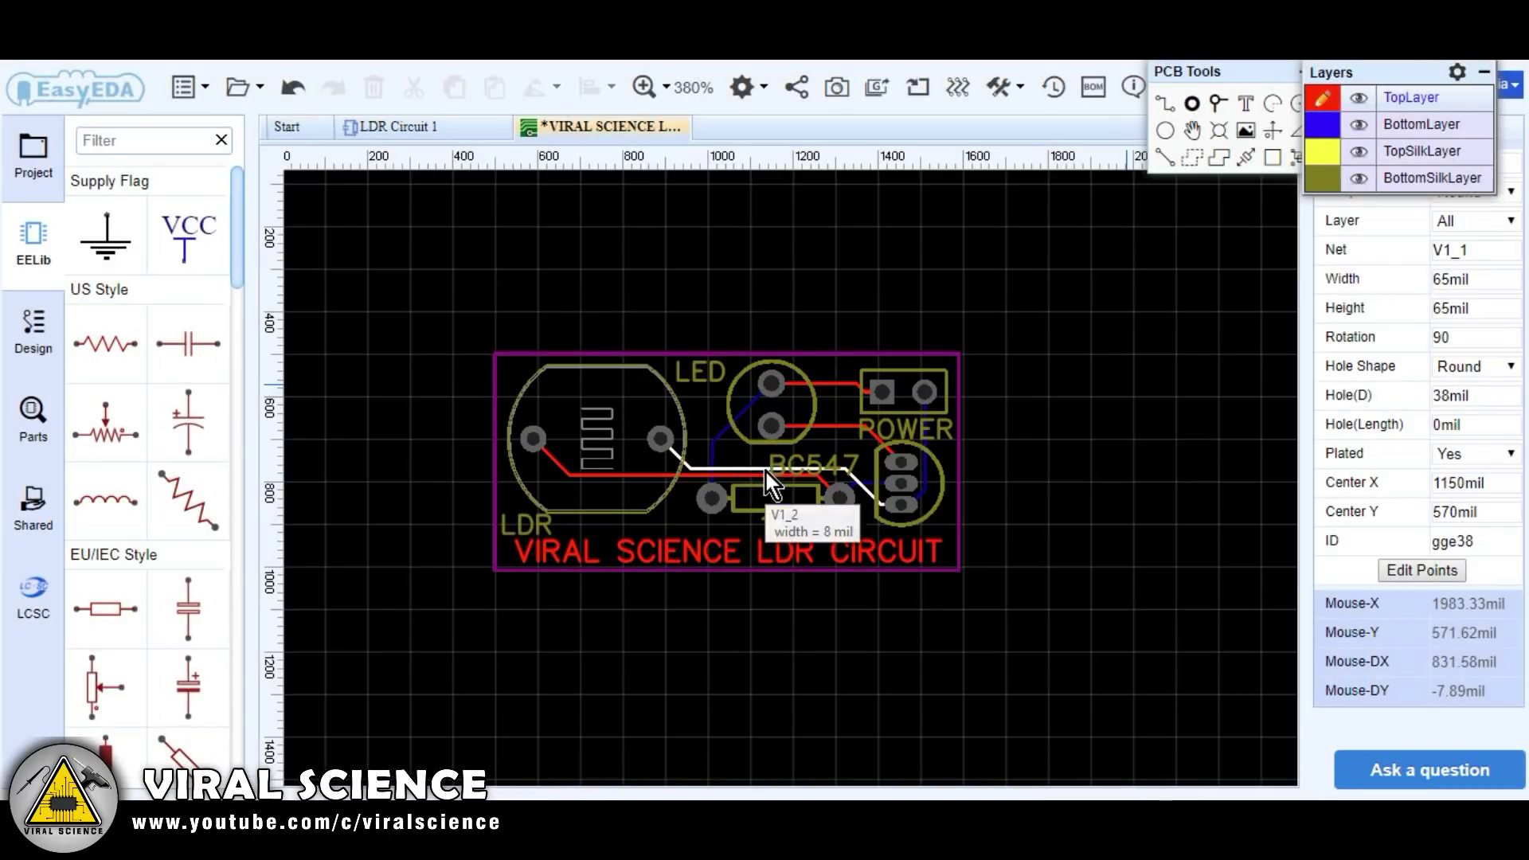
# - Save the routed PCB file as required for Gerber output
pyautogui.click(874, 86)
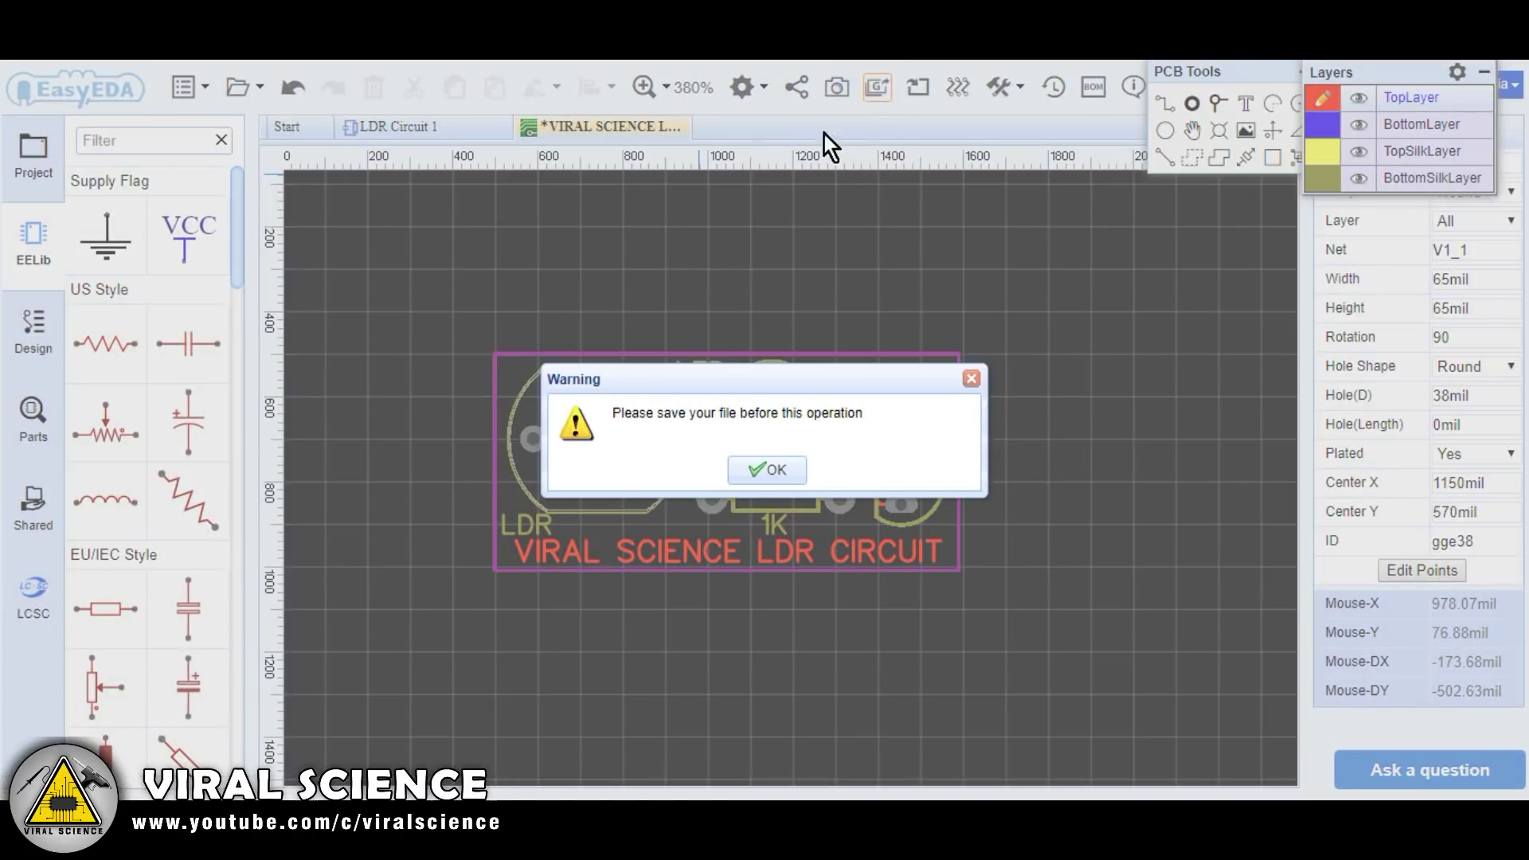
pyautogui.click(748, 464)
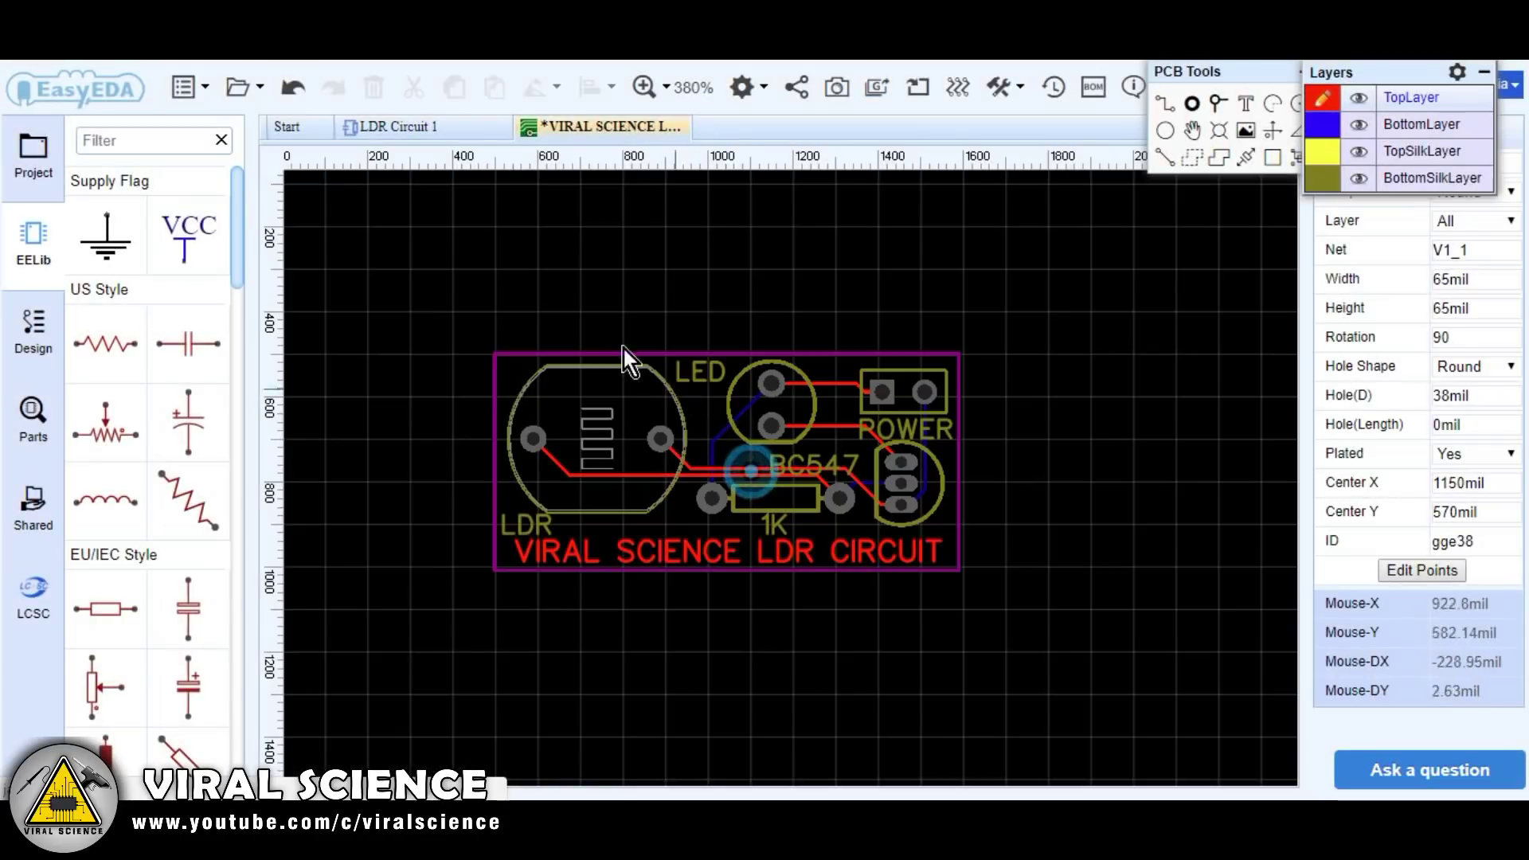
pyautogui.click(202, 93)
pyautogui.click(239, 88)
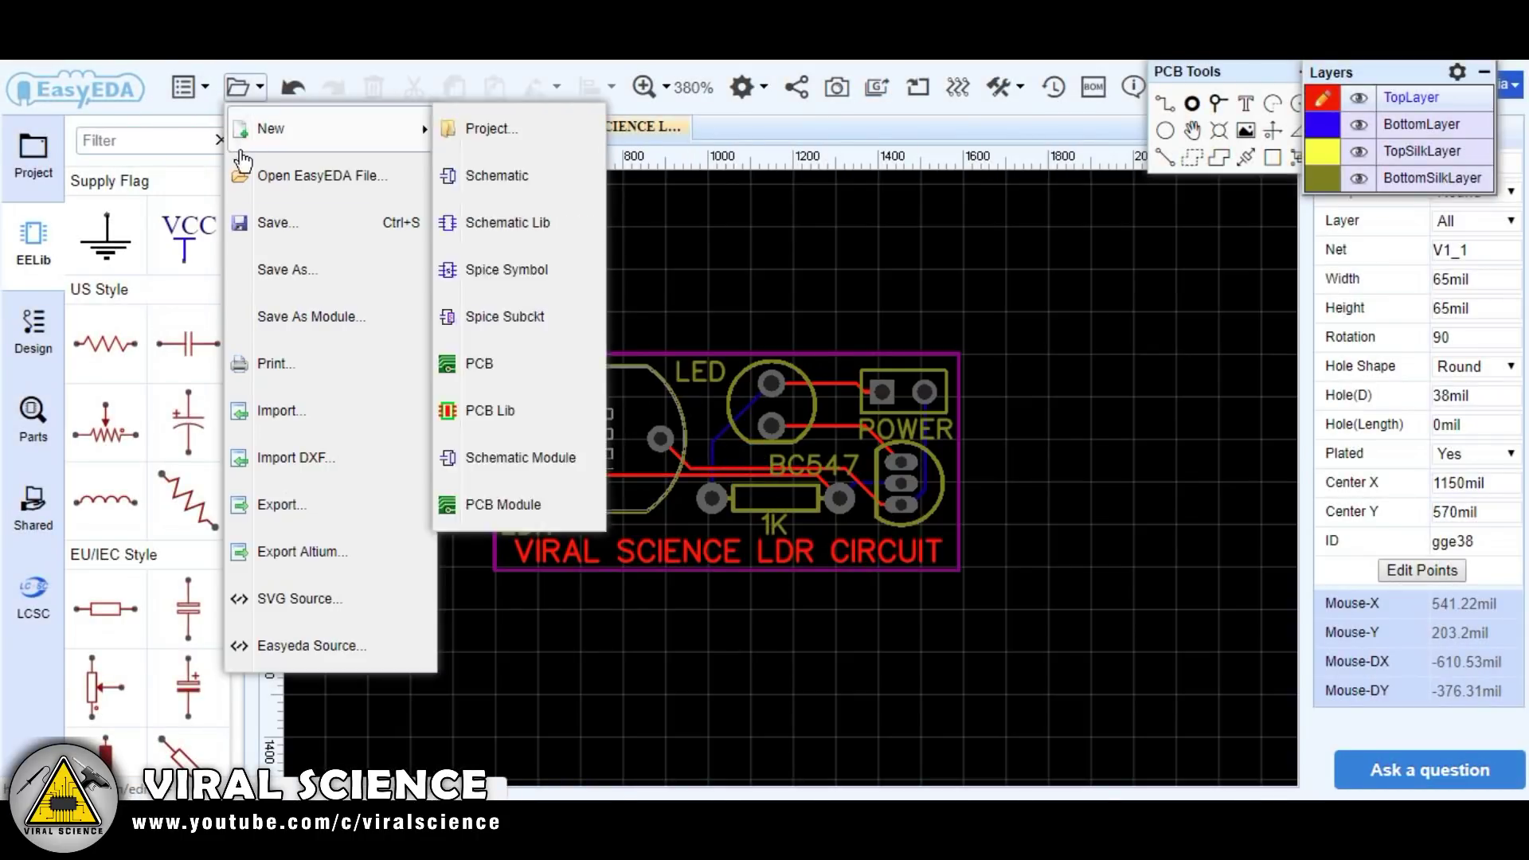
pyautogui.click(239, 208)
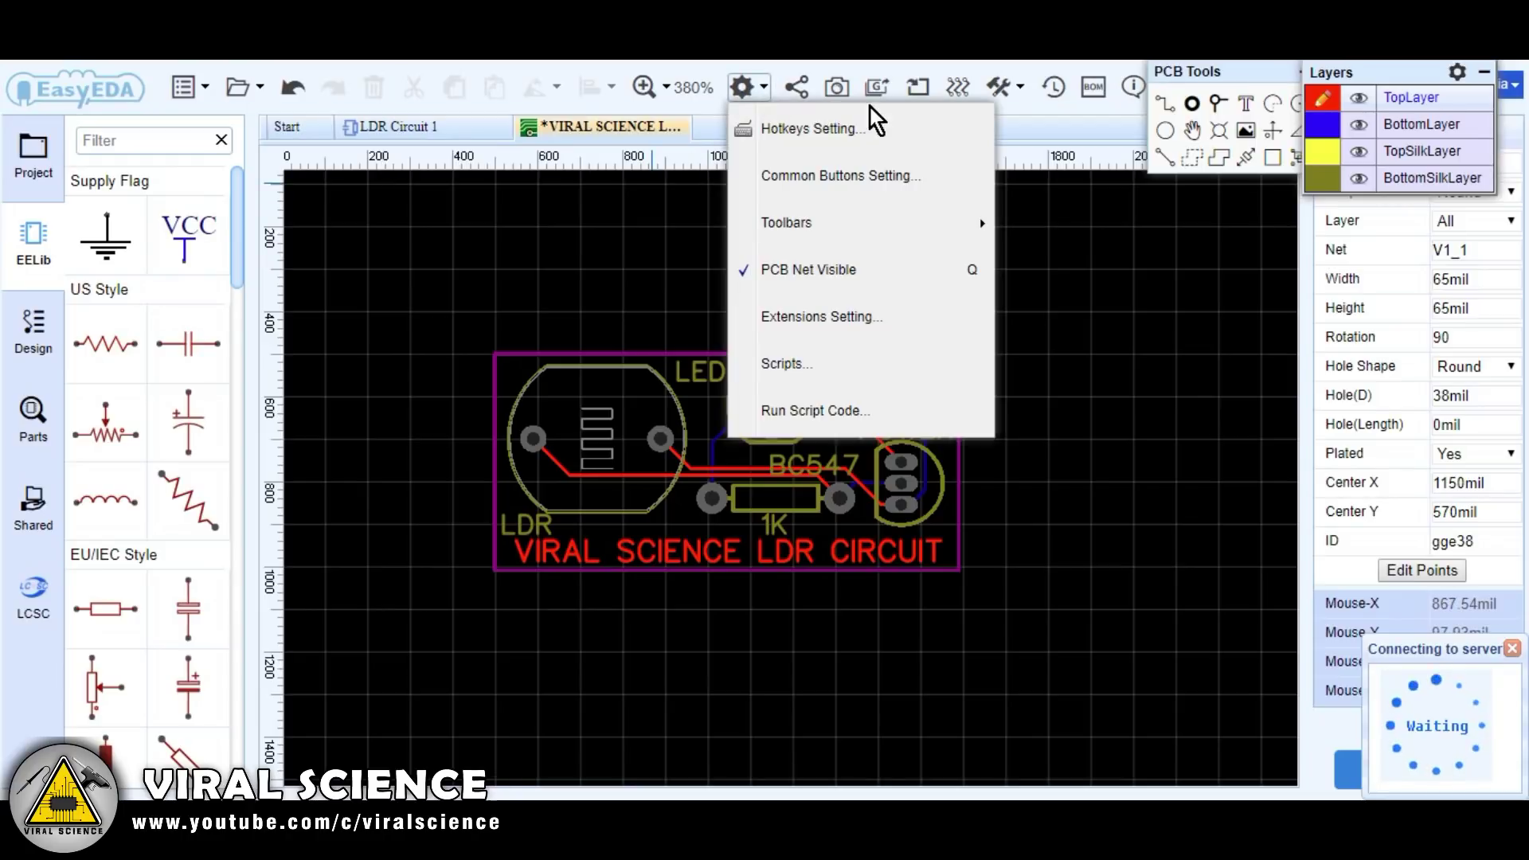
# - Generate the Gerber output for the board and download VIRAL SCIENCE LDR CIRCUIT.zip to the Desktop
pyautogui.click(880, 79)
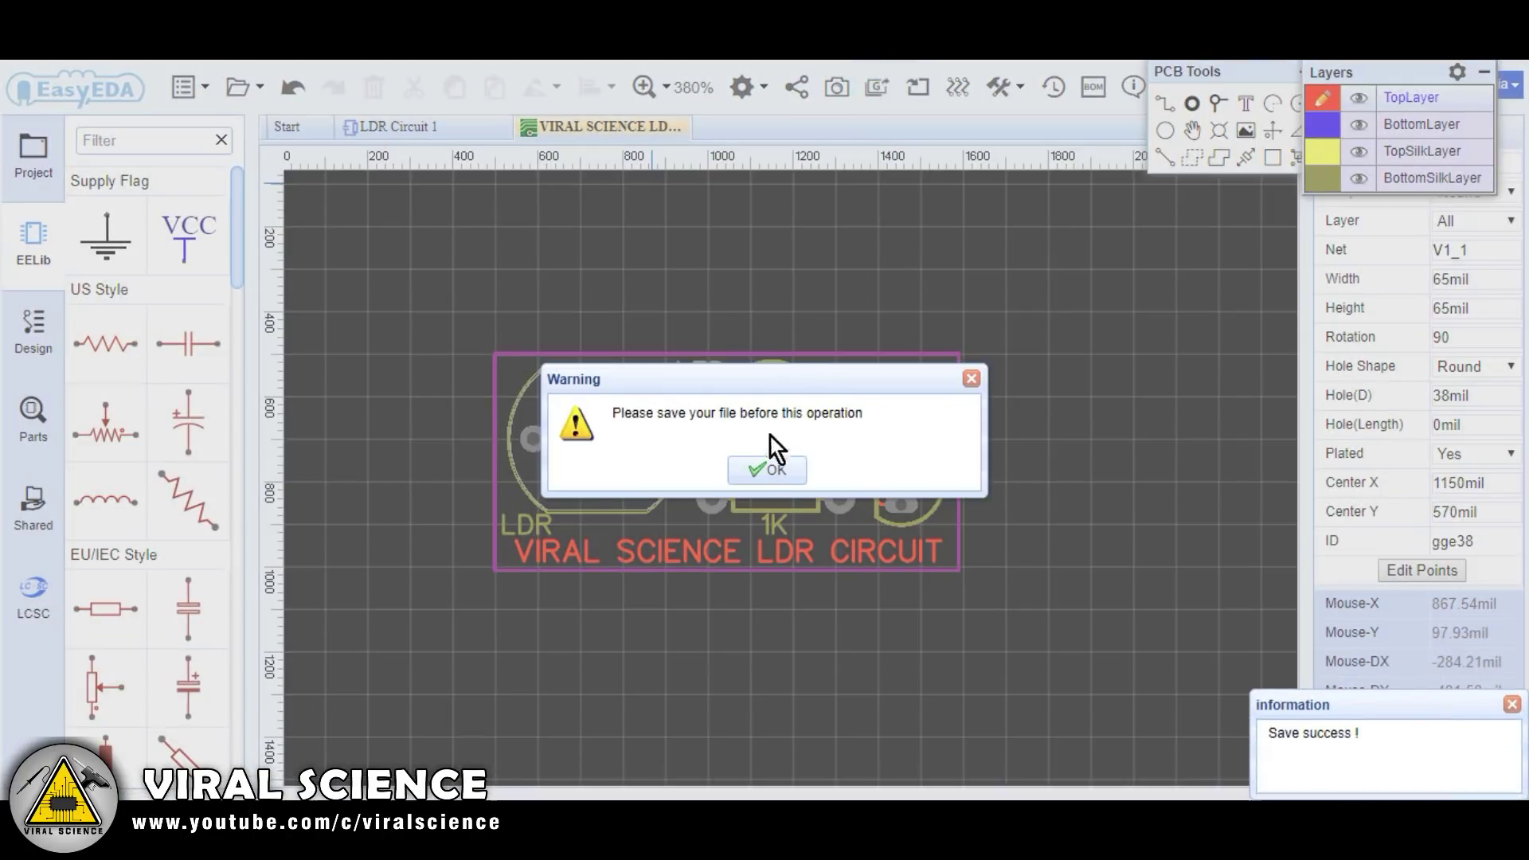
pyautogui.click(769, 468)
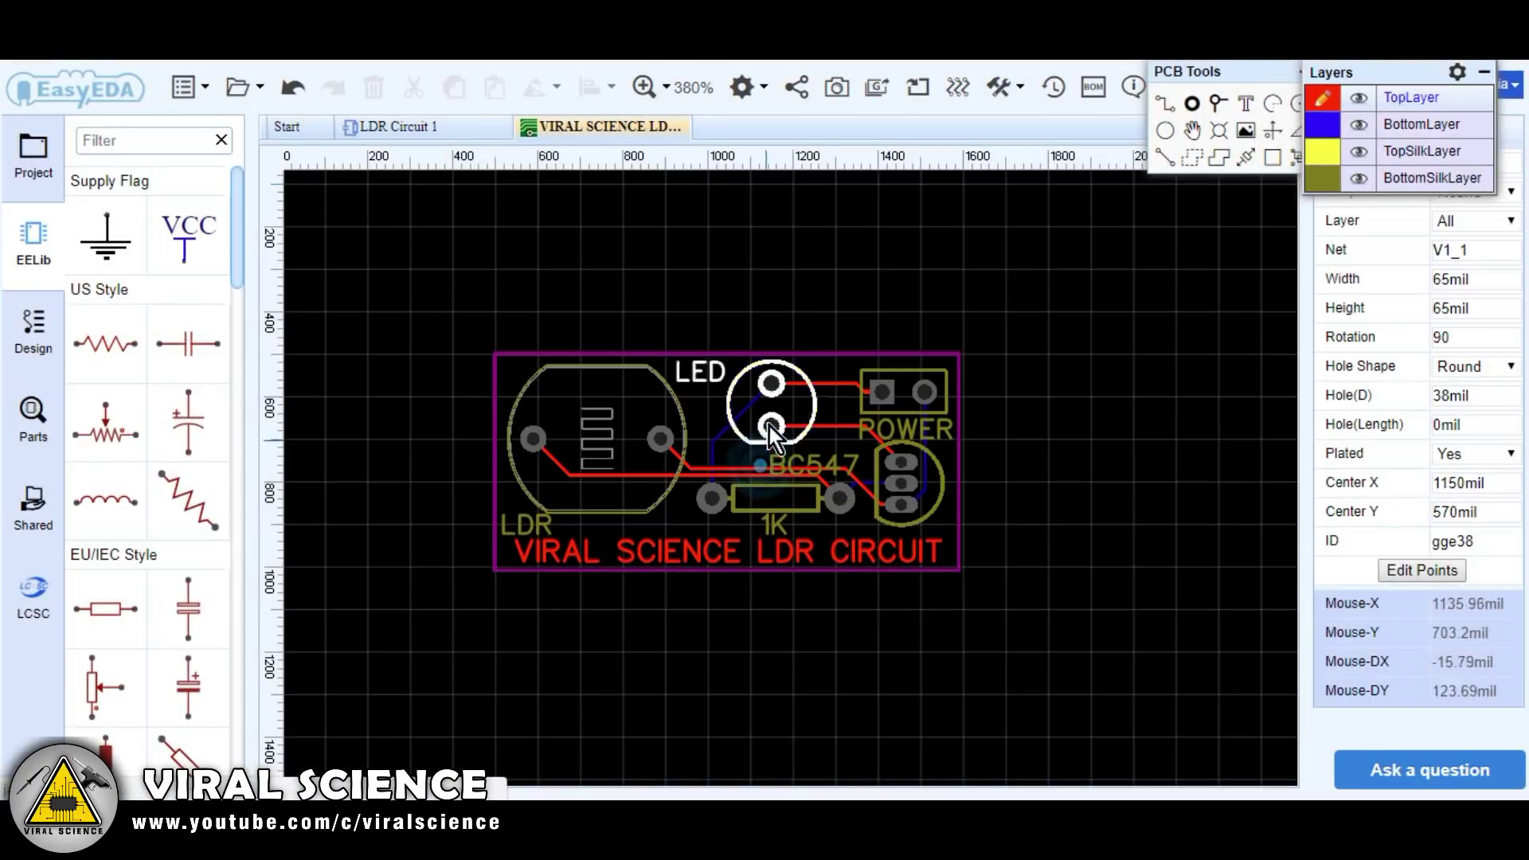
pyautogui.click(873, 87)
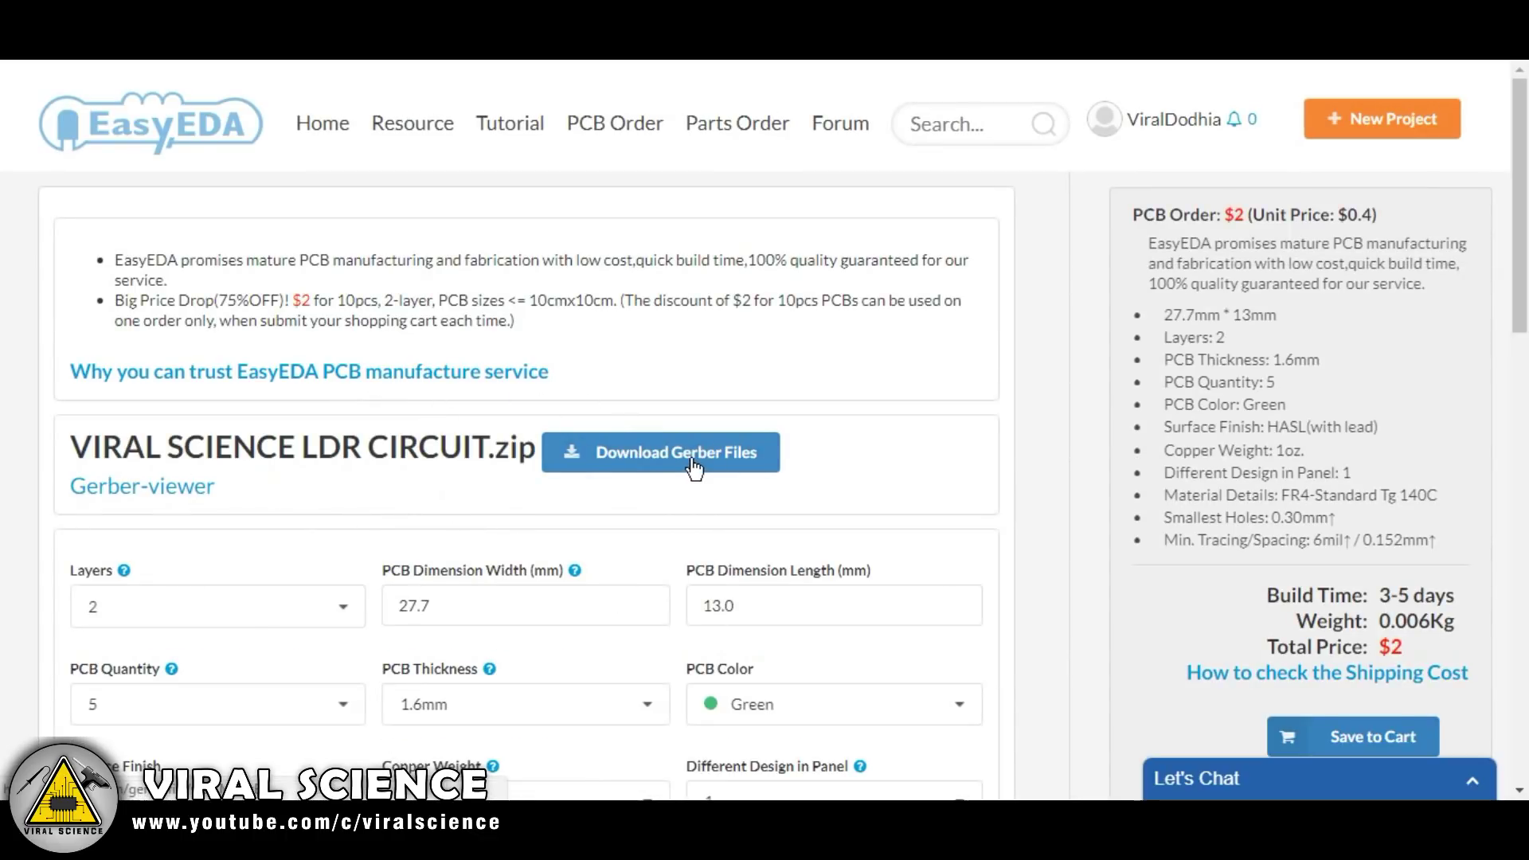
pyautogui.click(660, 452)
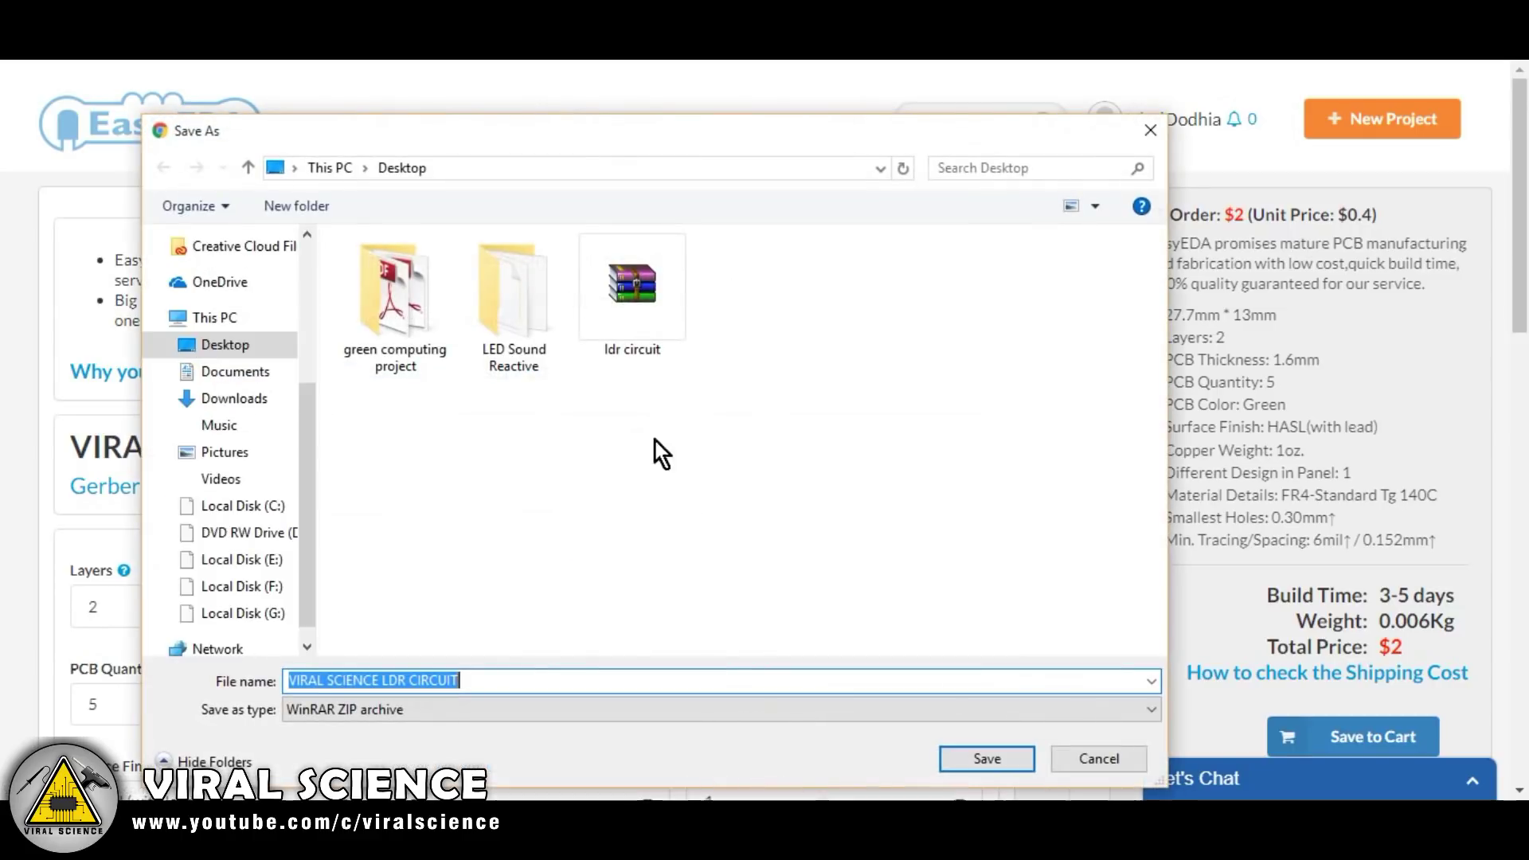
pyautogui.click(963, 757)
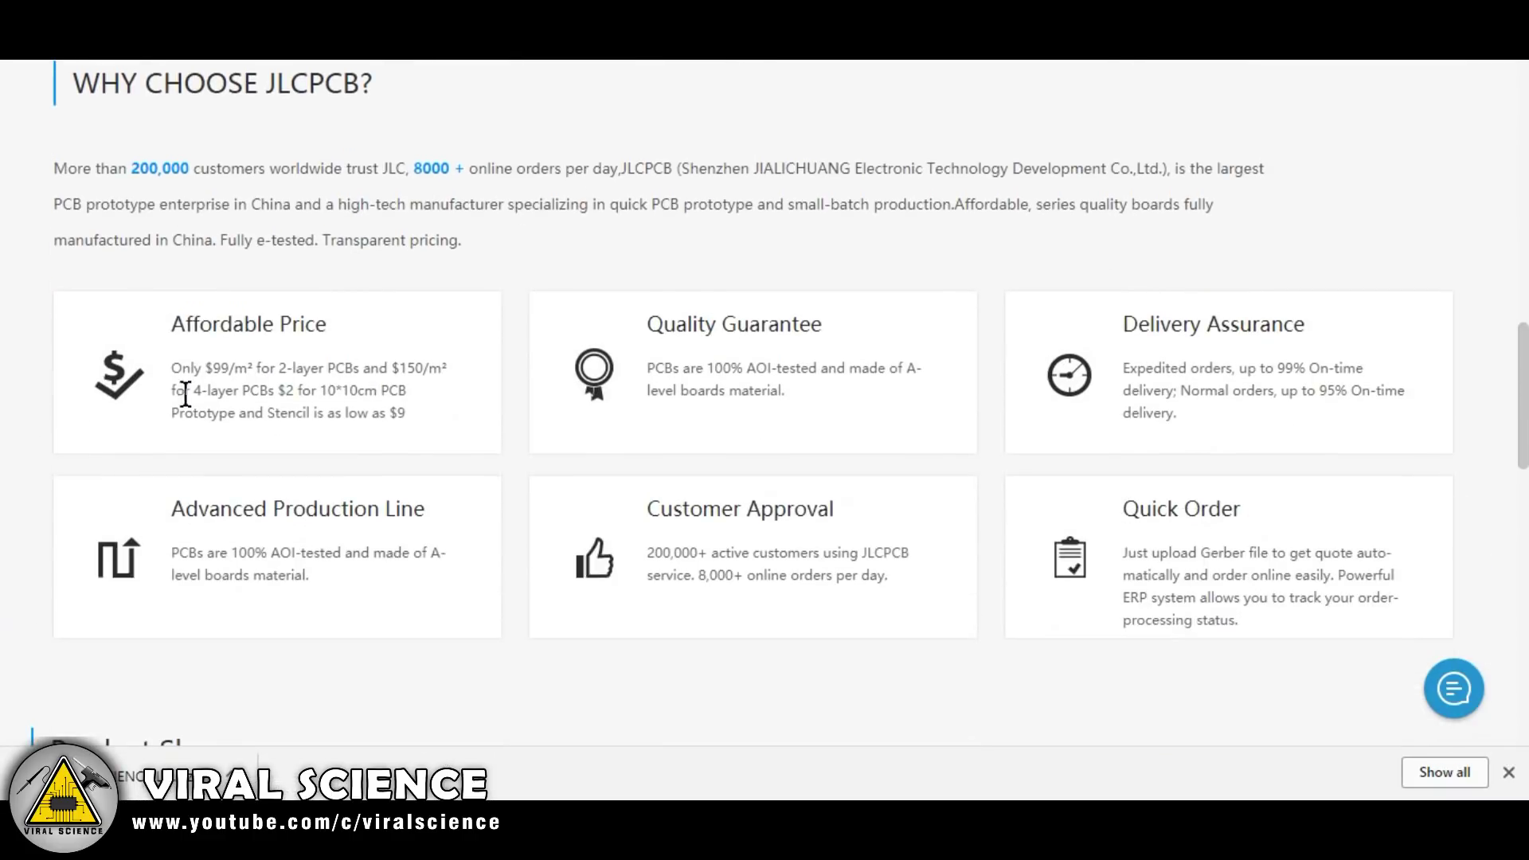
# - Review the reasons for choosing JLCPCB and the product samples on the JLCPCB home page
pyautogui.moveTo(171, 327); pyautogui.dragTo(403, 338)
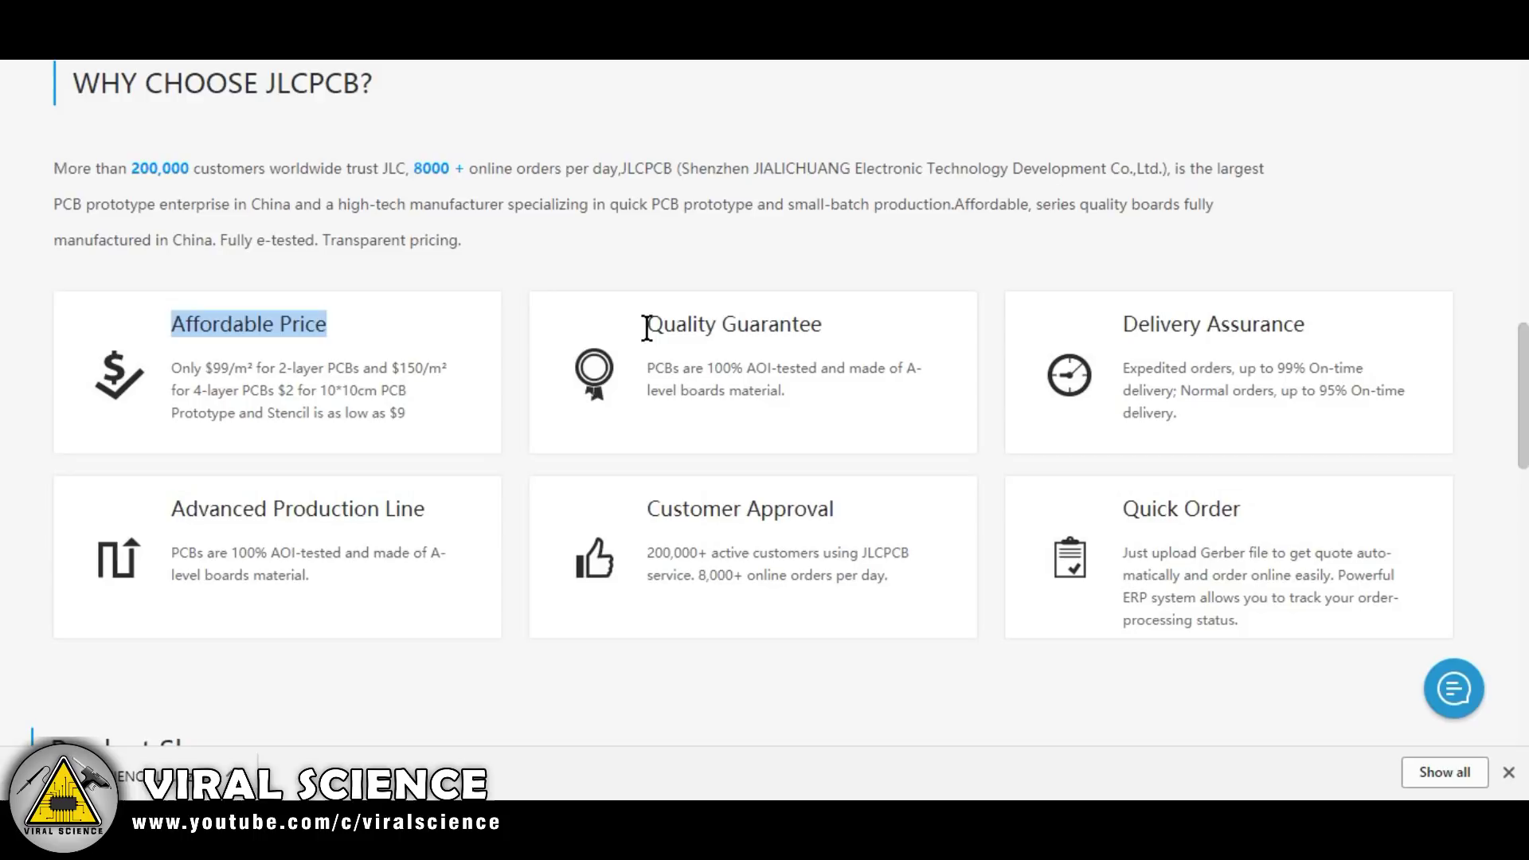
pyautogui.moveTo(647, 325); pyautogui.dragTo(861, 331)
pyautogui.moveTo(1123, 322); pyautogui.dragTo(1355, 327)
pyautogui.moveTo(172, 510); pyautogui.dragTo(380, 510)
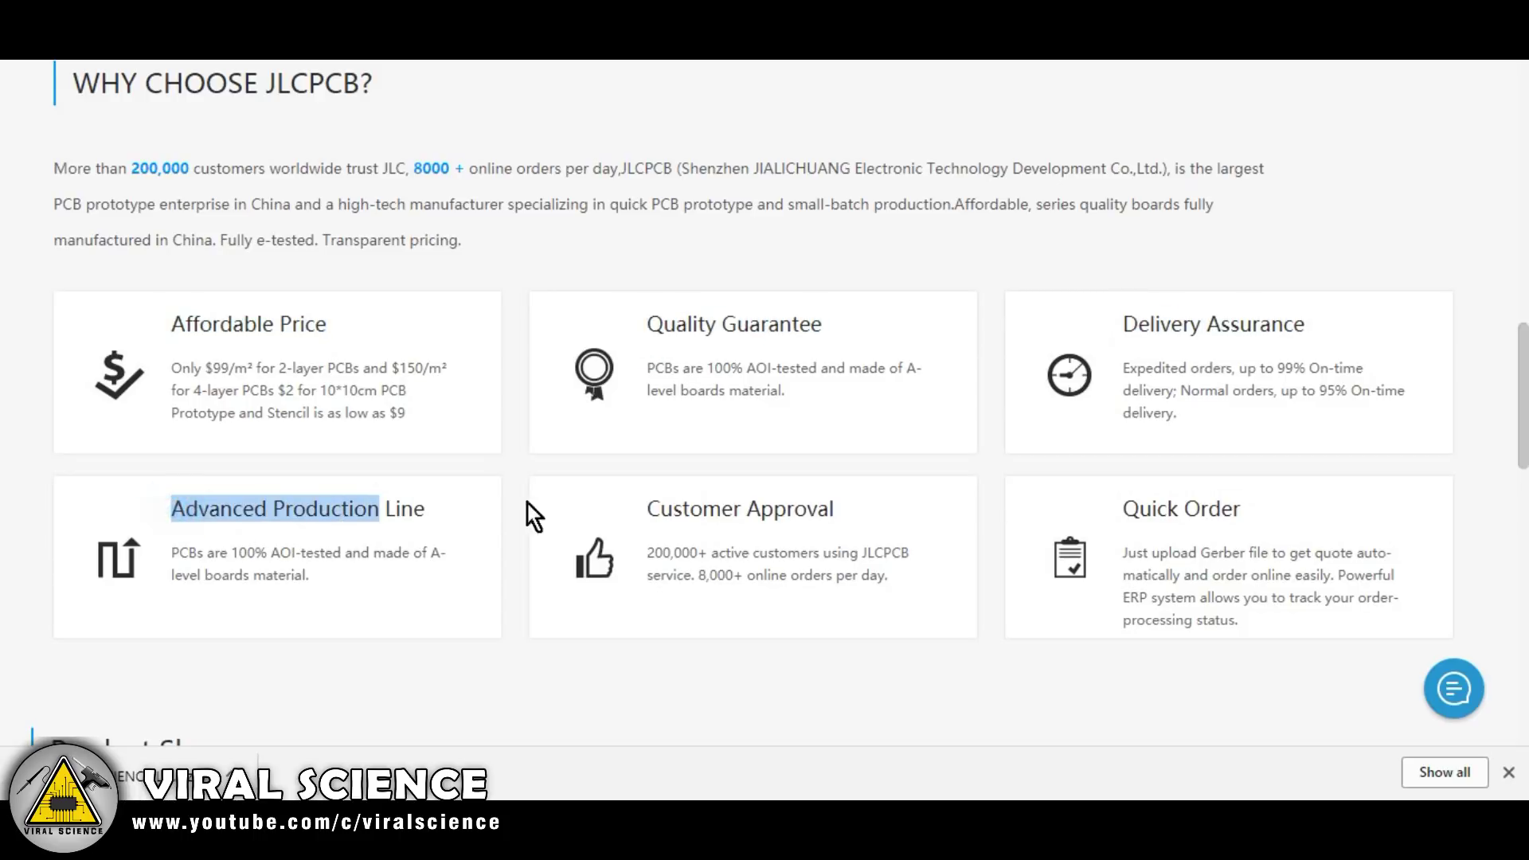
pyautogui.moveTo(643, 514); pyautogui.dragTo(834, 509)
pyautogui.moveTo(1125, 510); pyautogui.dragTo(1316, 517)
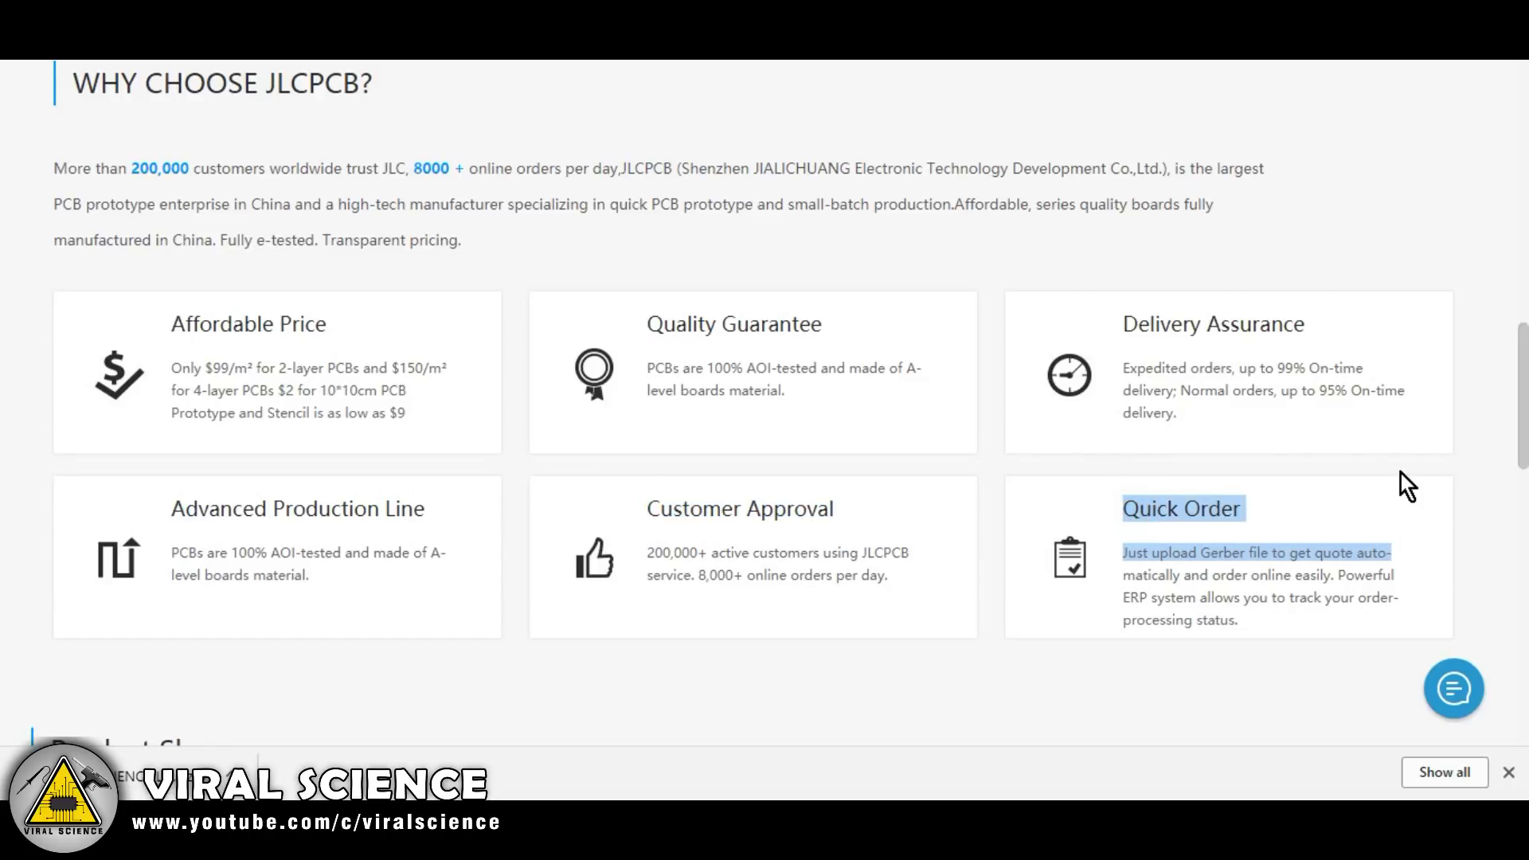
pyautogui.click(1351, 520)
pyautogui.scroll(-5, 1352, 519)
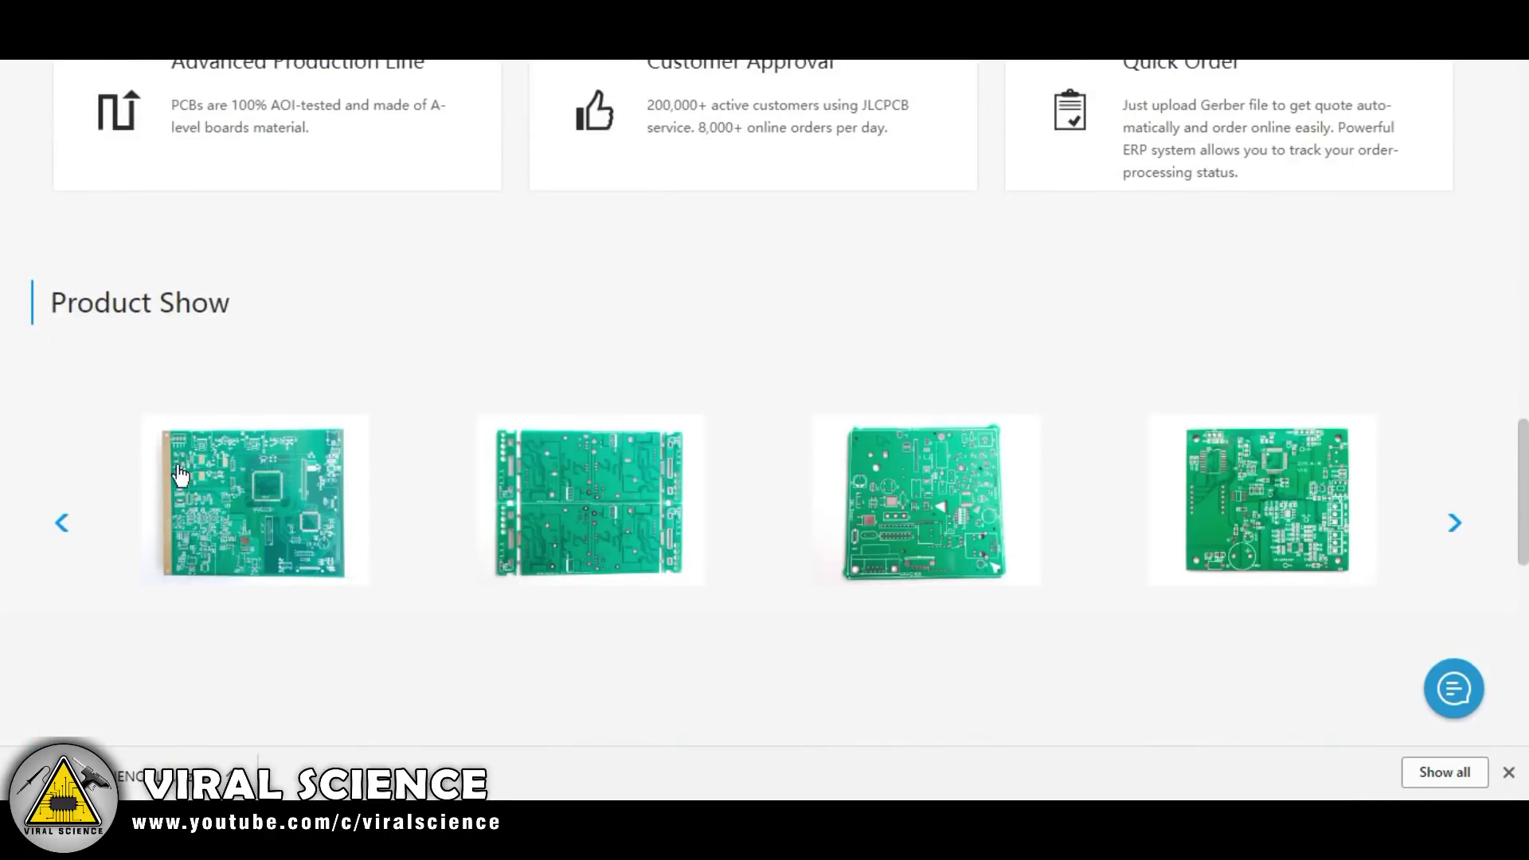
pyautogui.scroll(-4, 690, 519)
# - Open the PCB prototype quote page from JLCPCB's instant quote form, keeping 2 layers and 1.6 mm thickness
pyautogui.scroll(10, 693, 515)
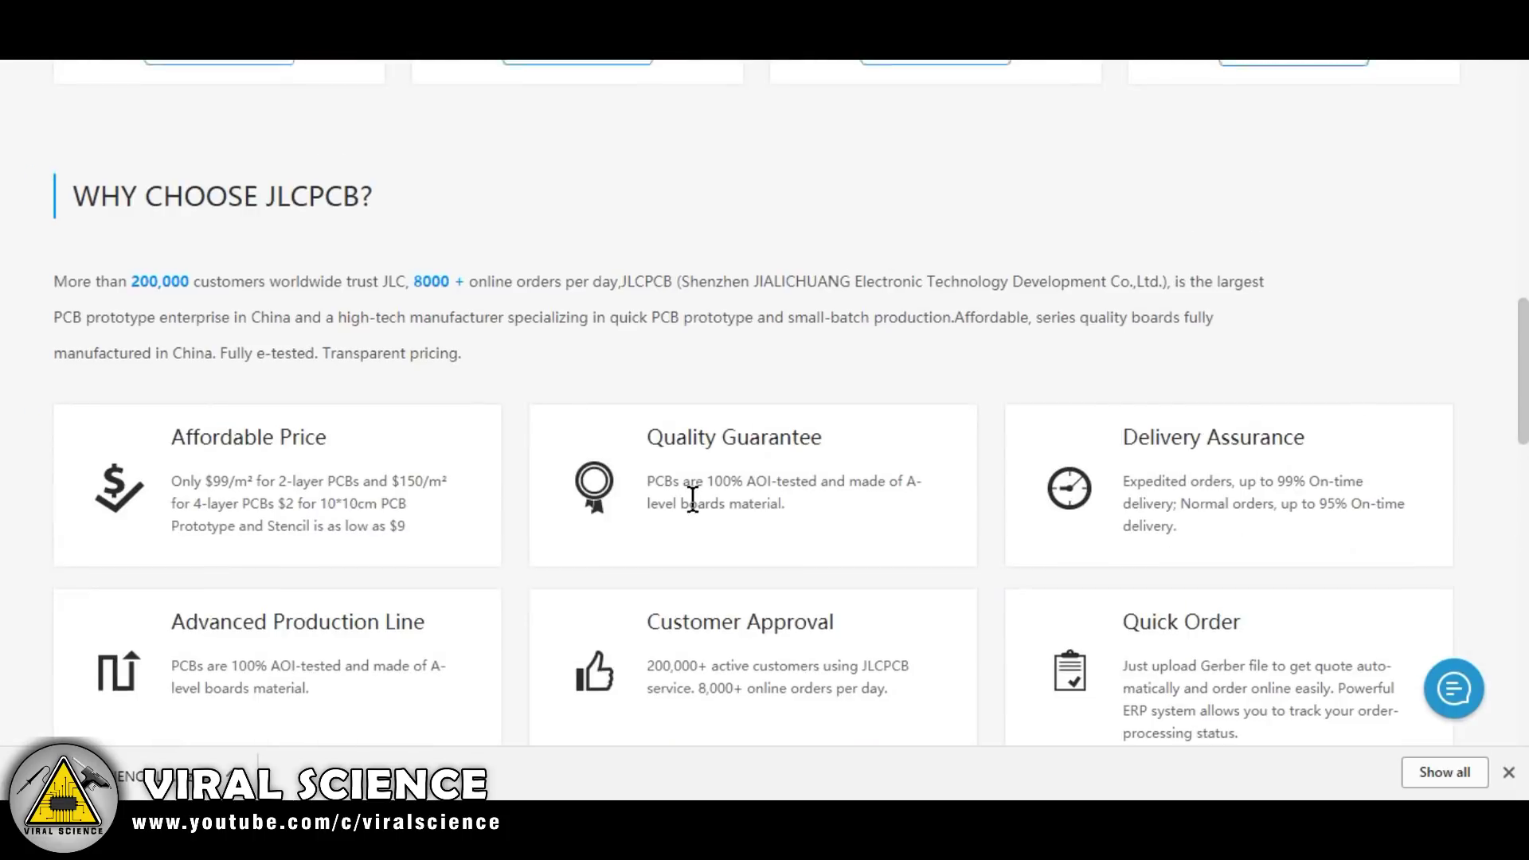
pyautogui.scroll(10, 693, 497)
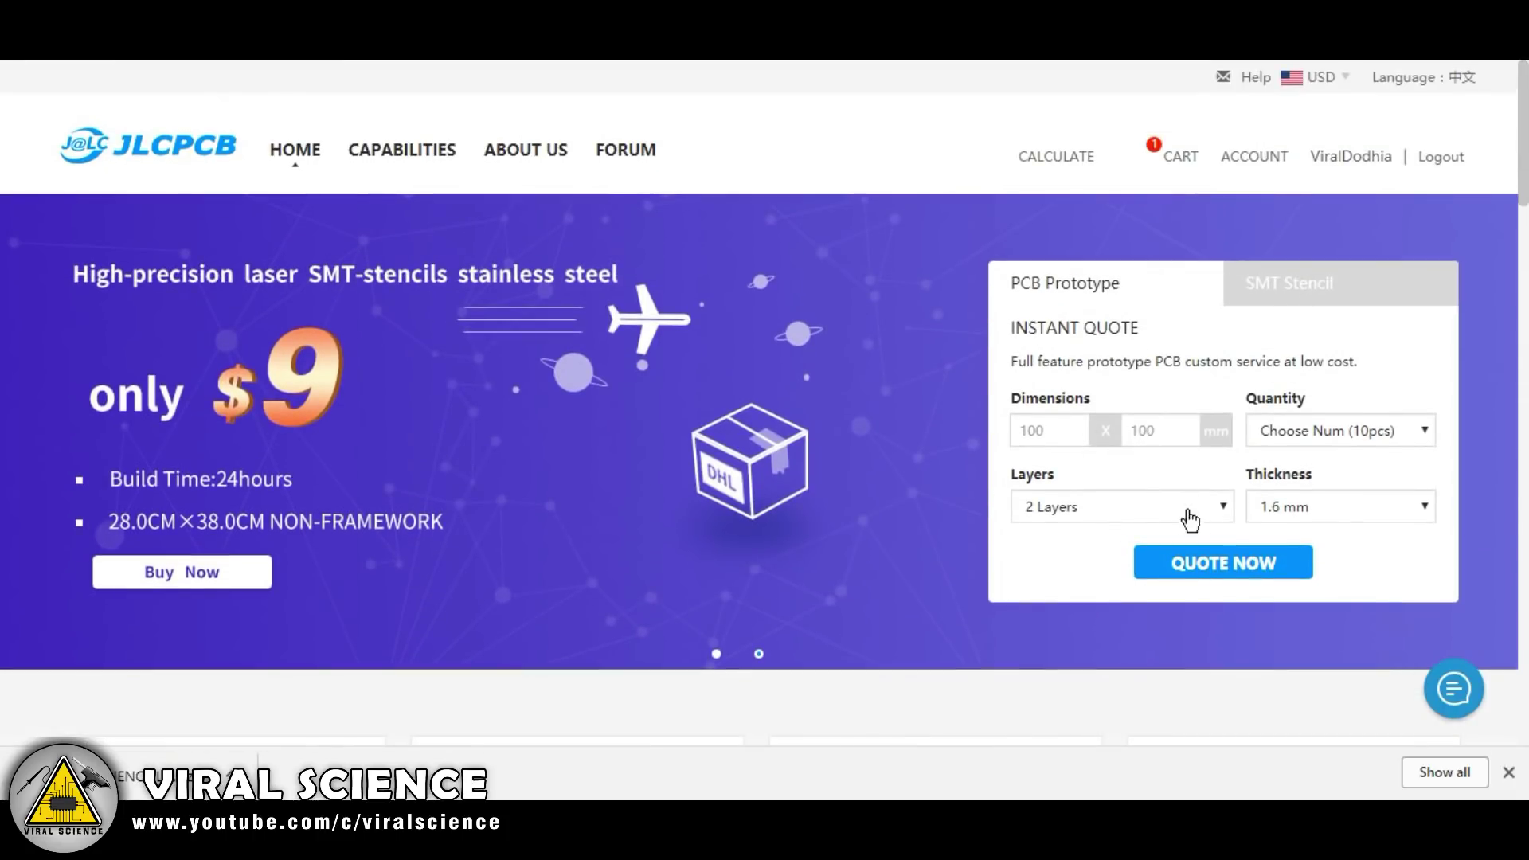
pyautogui.click(1209, 564)
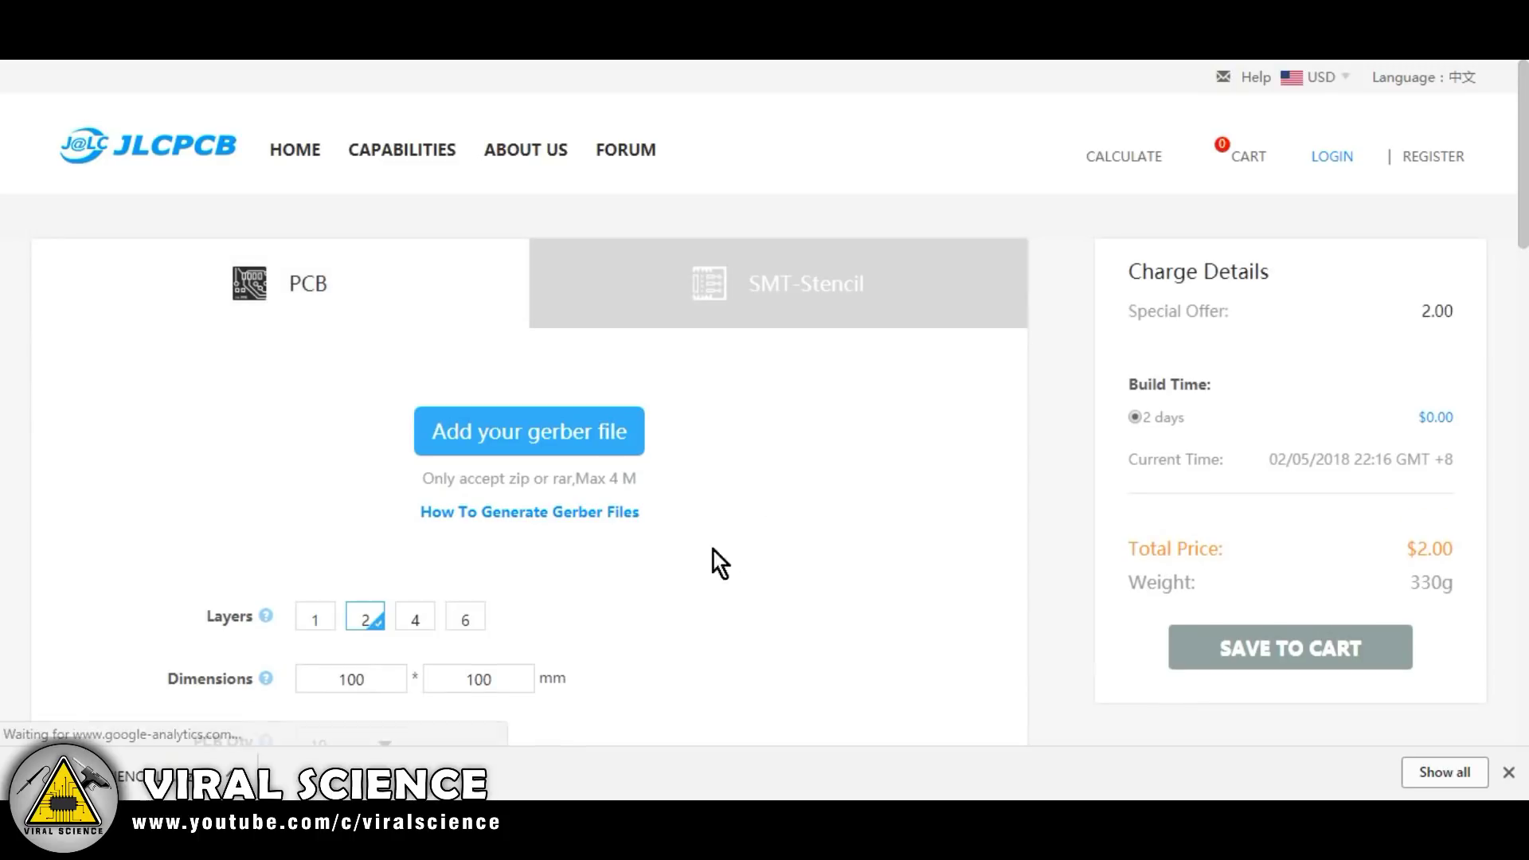
# - Try the 1, 4 and 6 layer options for the board and return to 2 layers
pyautogui.scroll(-4, 730, 448)
pyautogui.scroll(1, 734, 445)
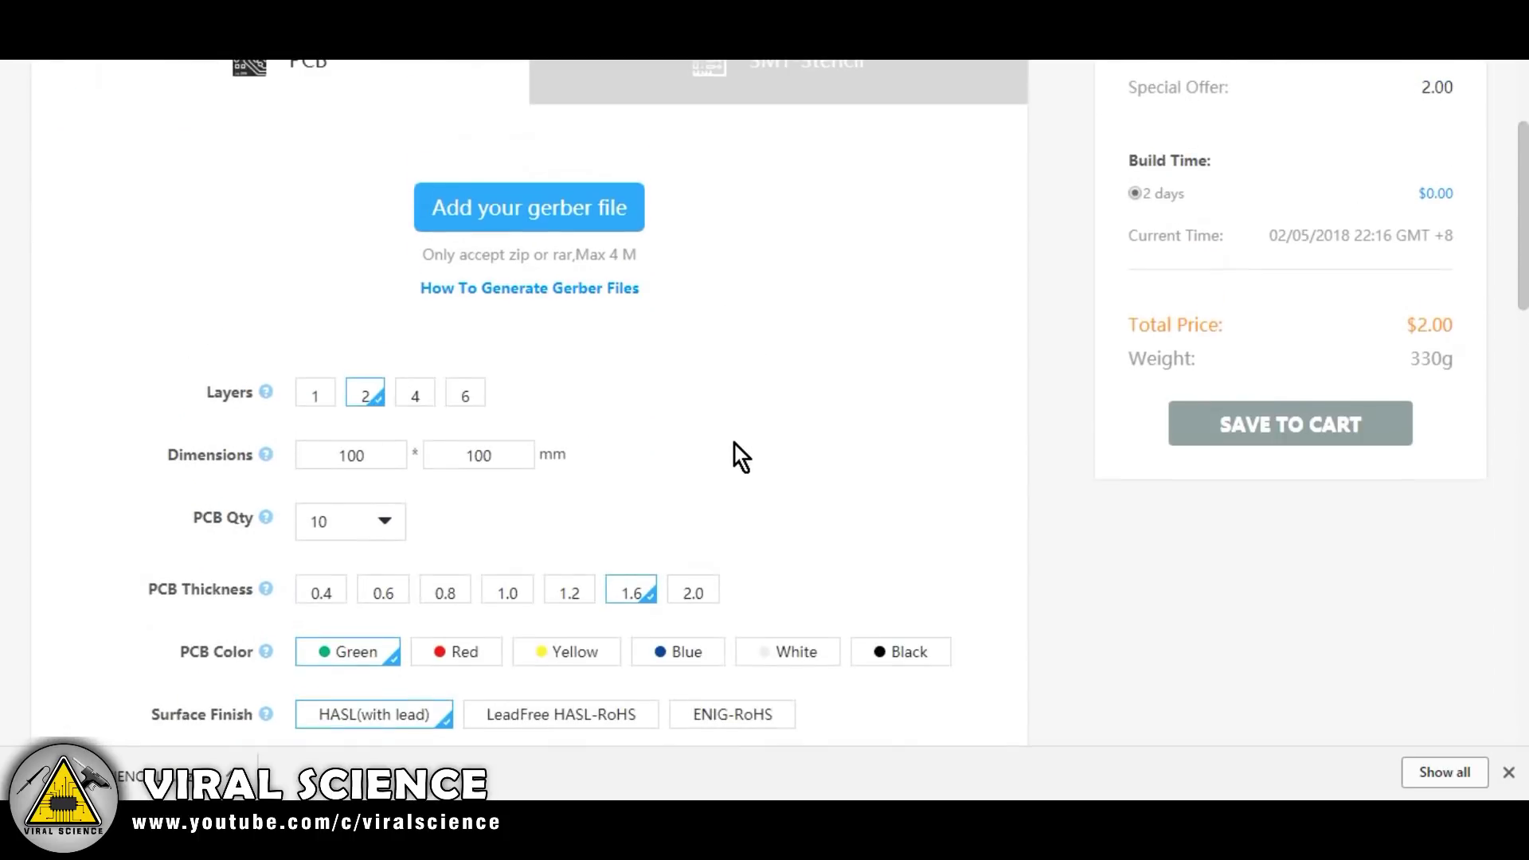
pyautogui.click(316, 396)
pyautogui.click(366, 396)
pyautogui.click(415, 396)
pyautogui.click(465, 396)
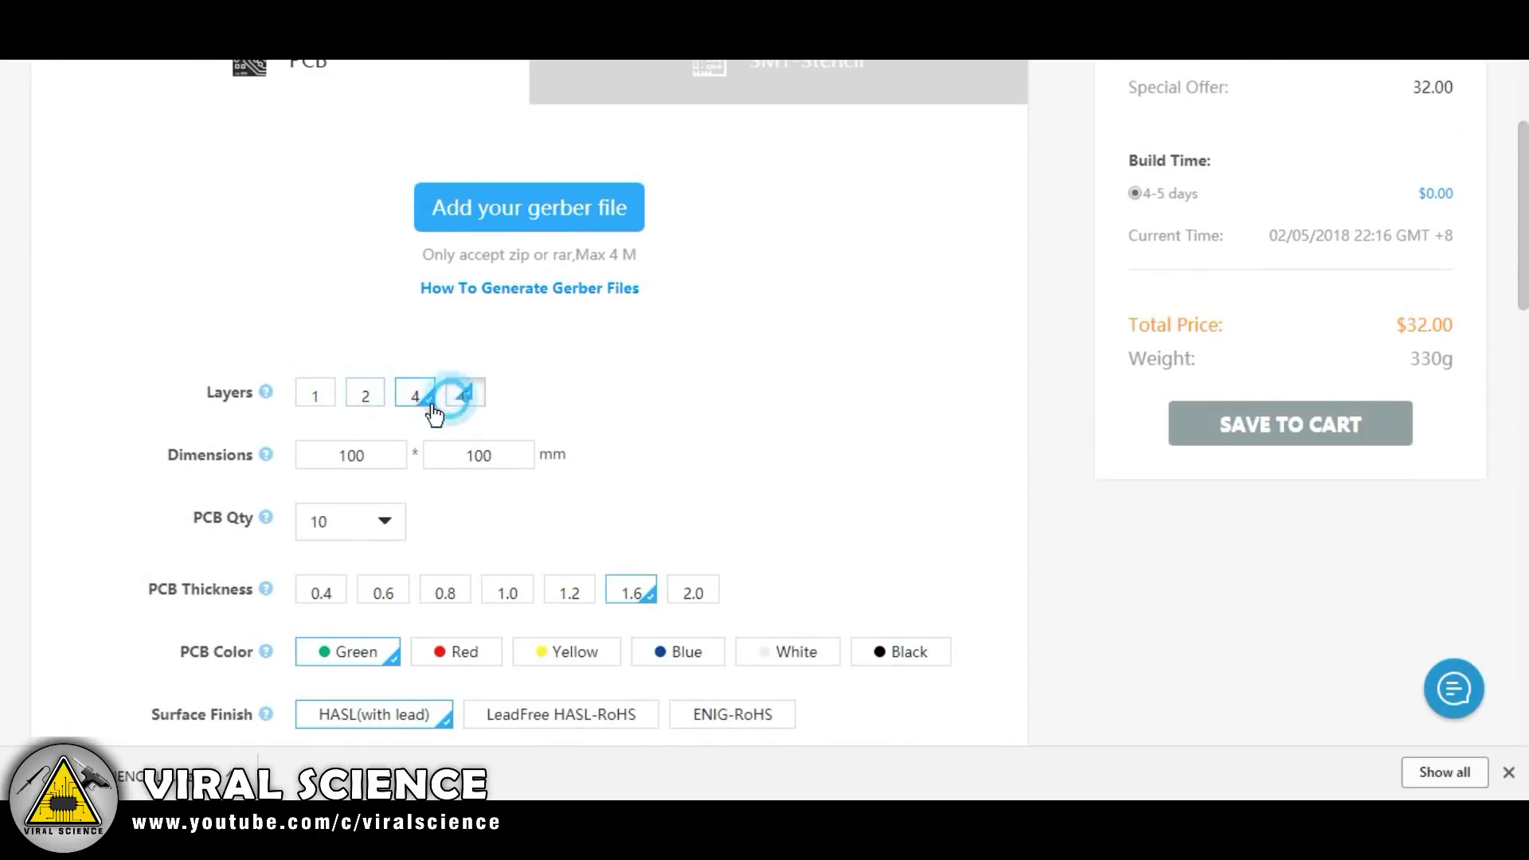
pyautogui.click(368, 399)
# - Upload the ldr circuit Gerber archive from the Desktop to the PCB quote
pyautogui.click(516, 225)
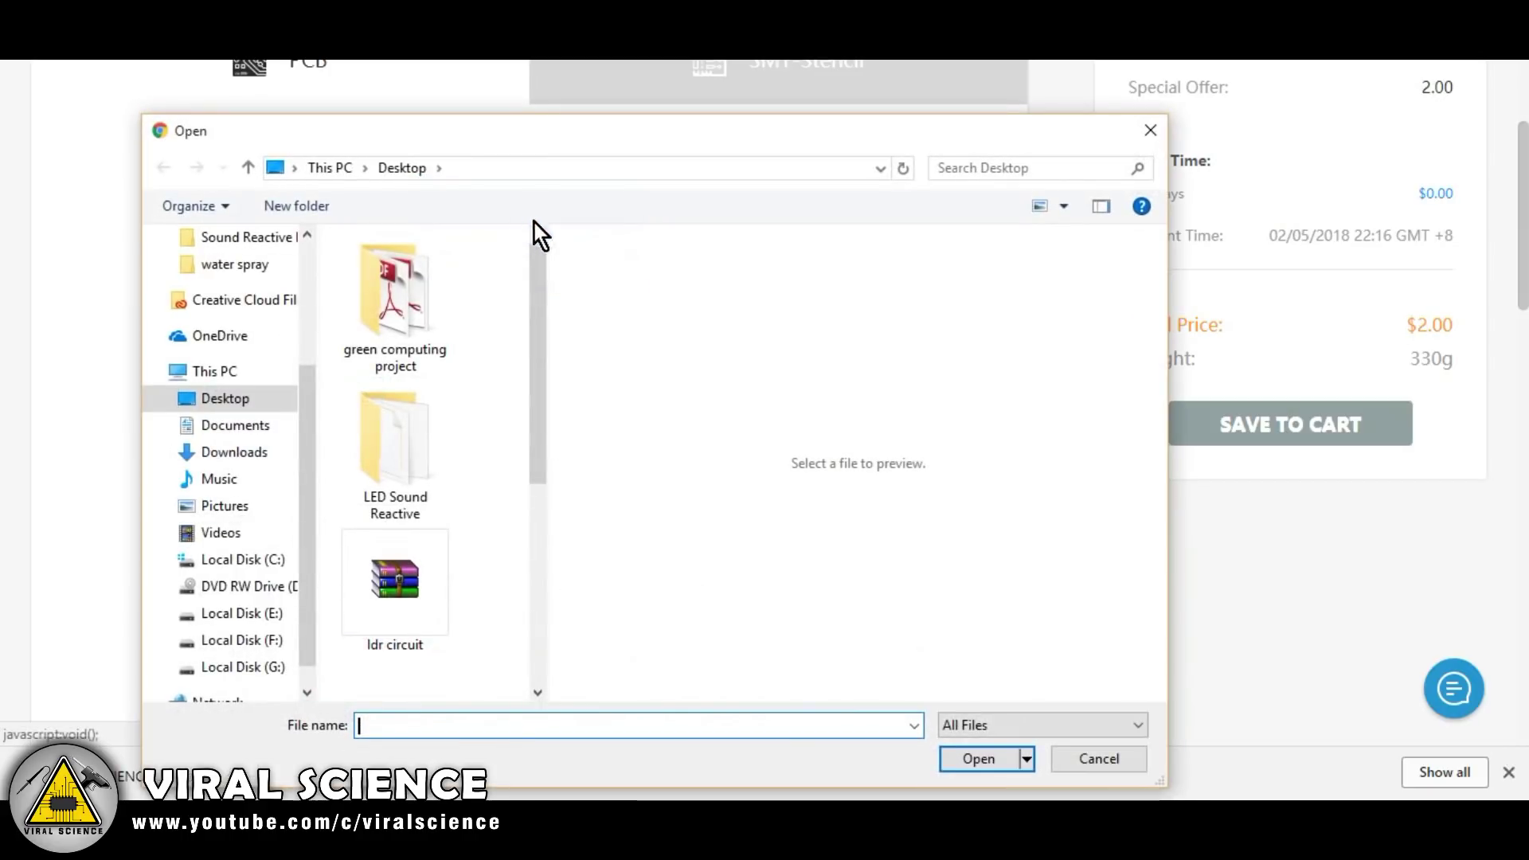
pyautogui.scroll(-3, 498, 460)
pyautogui.click(435, 502)
pyautogui.click(979, 760)
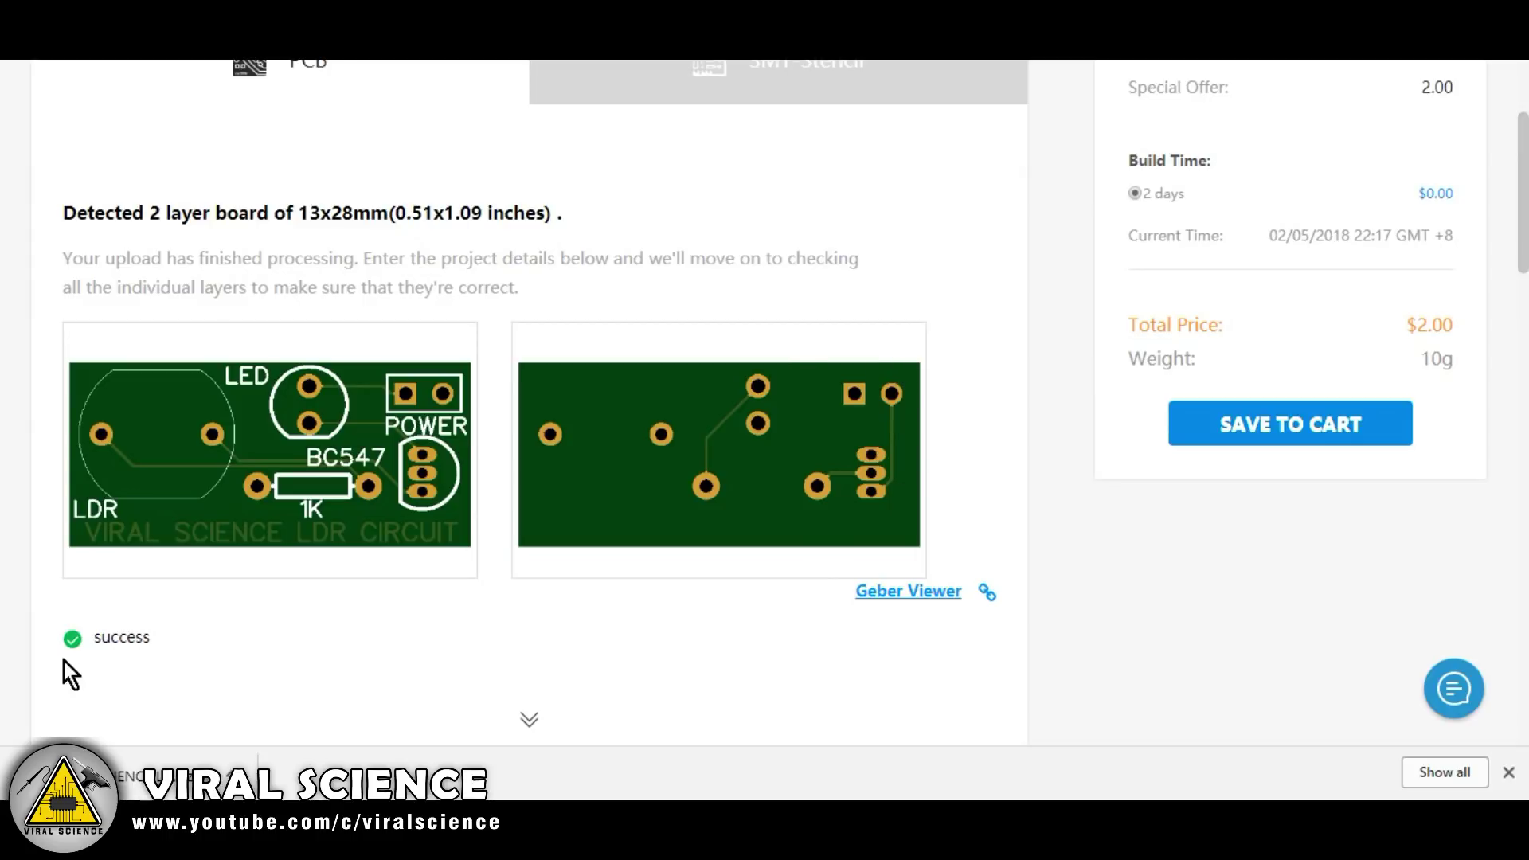
# - Try PCB thicknesses of 0.6, 0.8, 1.0 and 1.2 mm and return to 1.6 mm
pyautogui.scroll(-7, 990, 624)
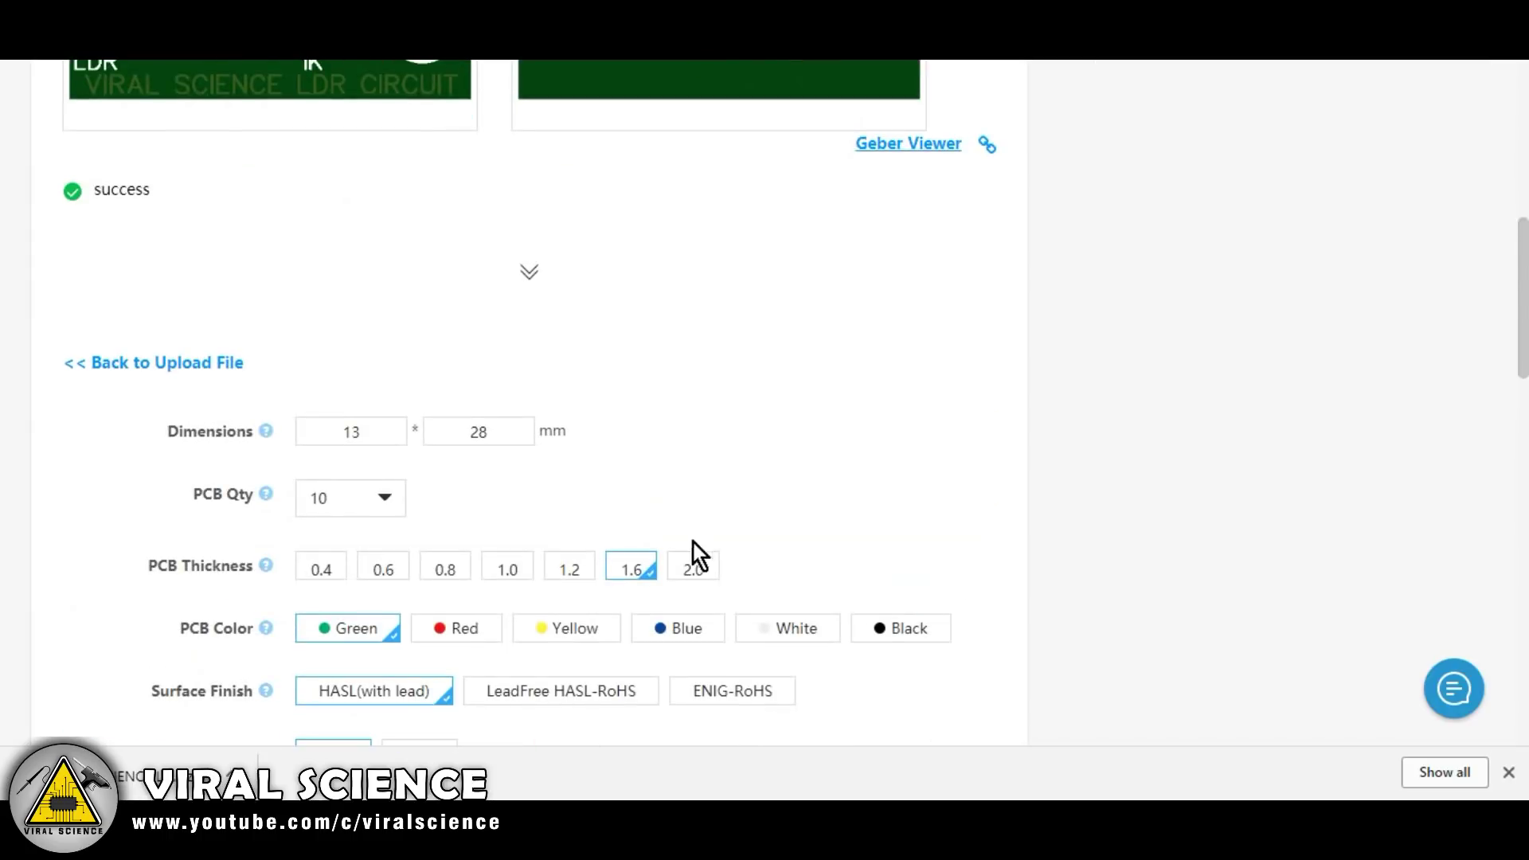
pyautogui.click(386, 459)
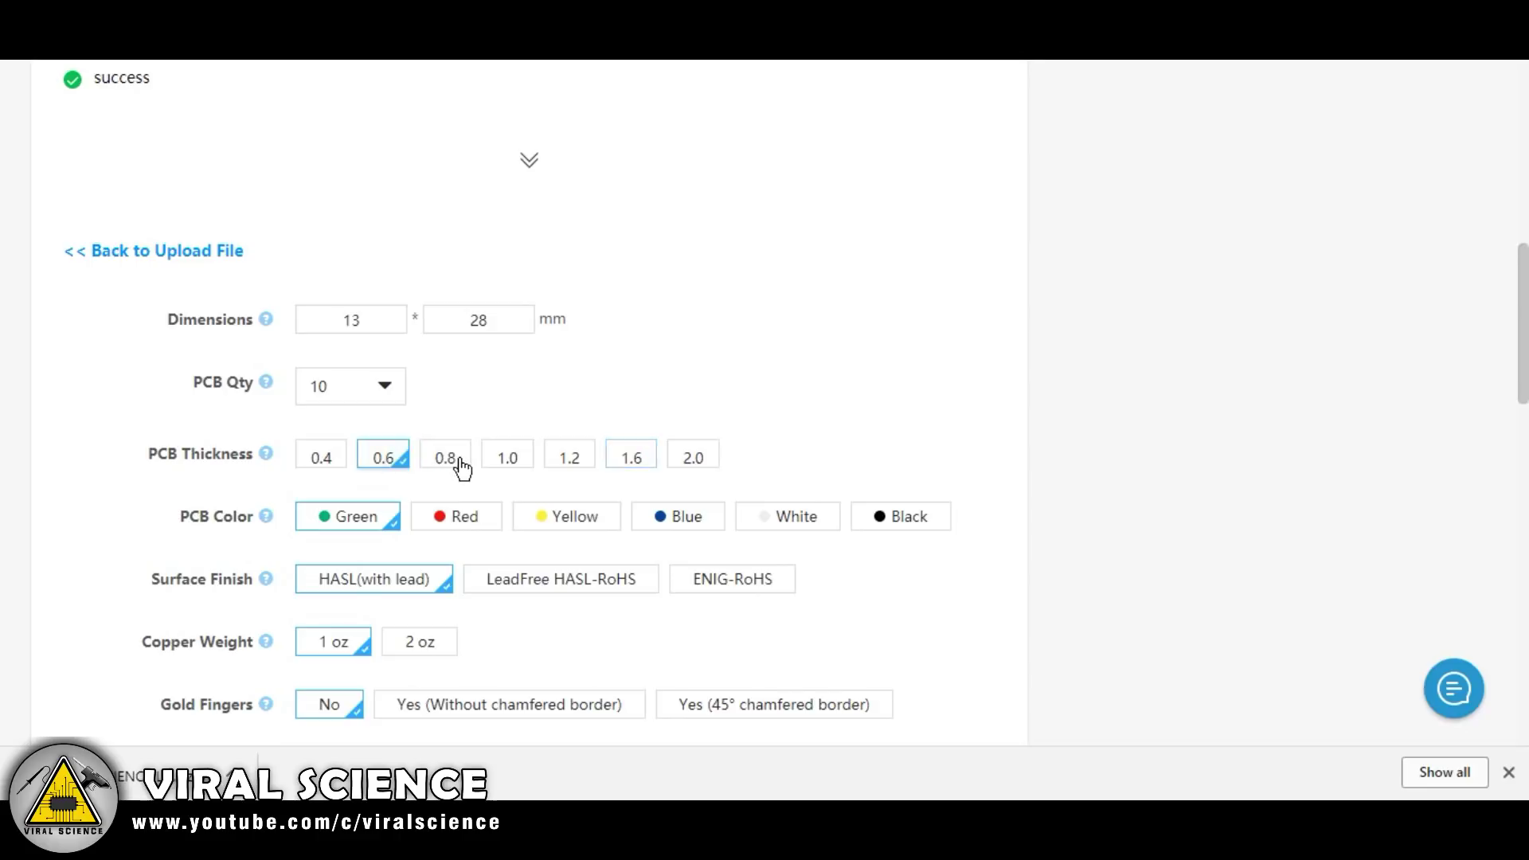
pyautogui.click(447, 461)
pyautogui.click(510, 459)
pyautogui.click(572, 460)
pyautogui.click(637, 462)
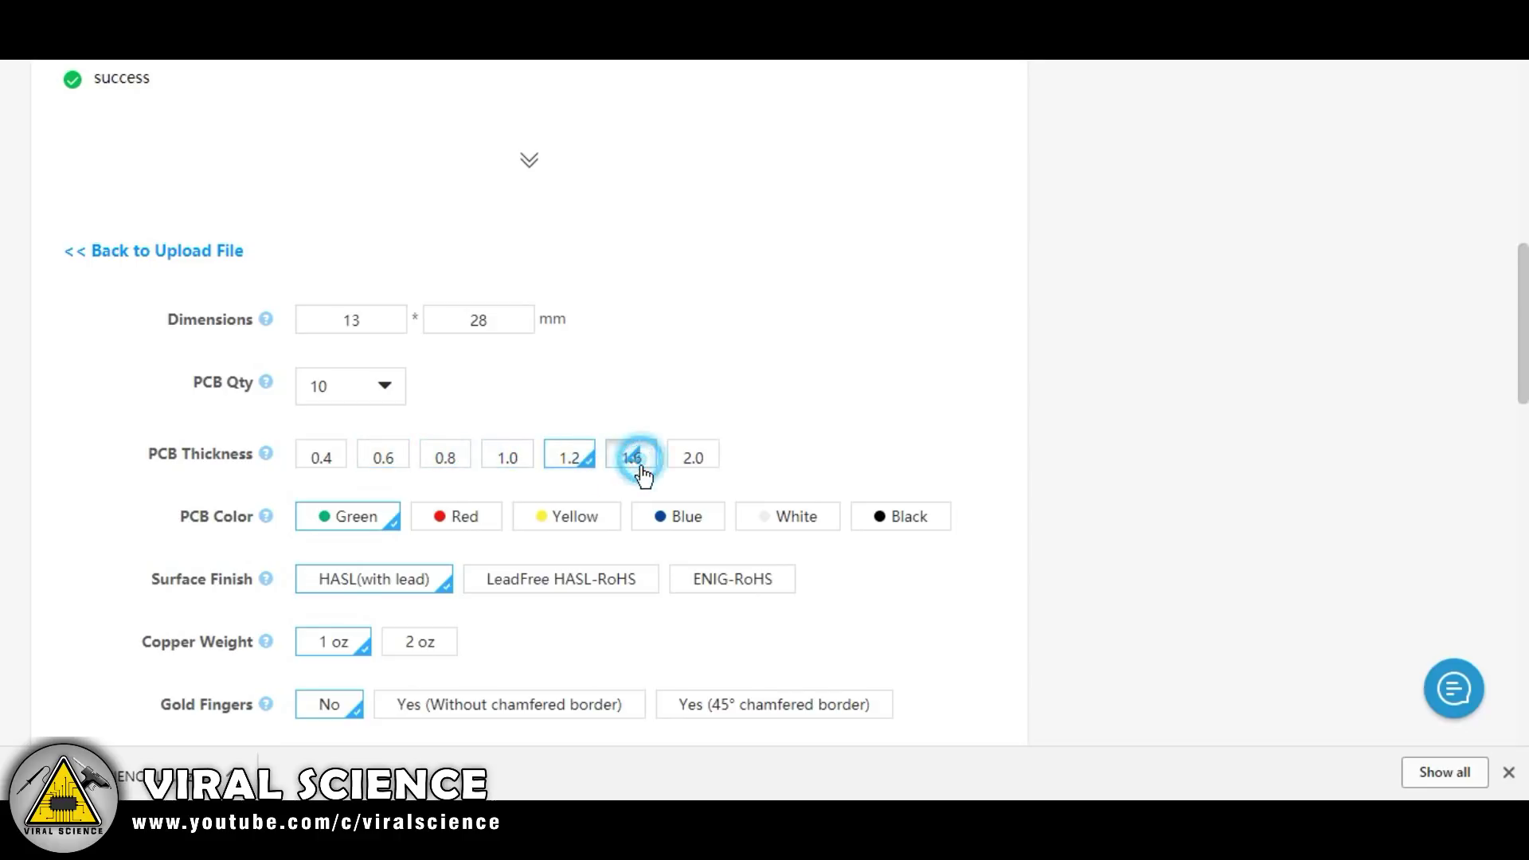
# - Try a PCB quantity of 5 and set it back to 10
pyautogui.click(378, 391)
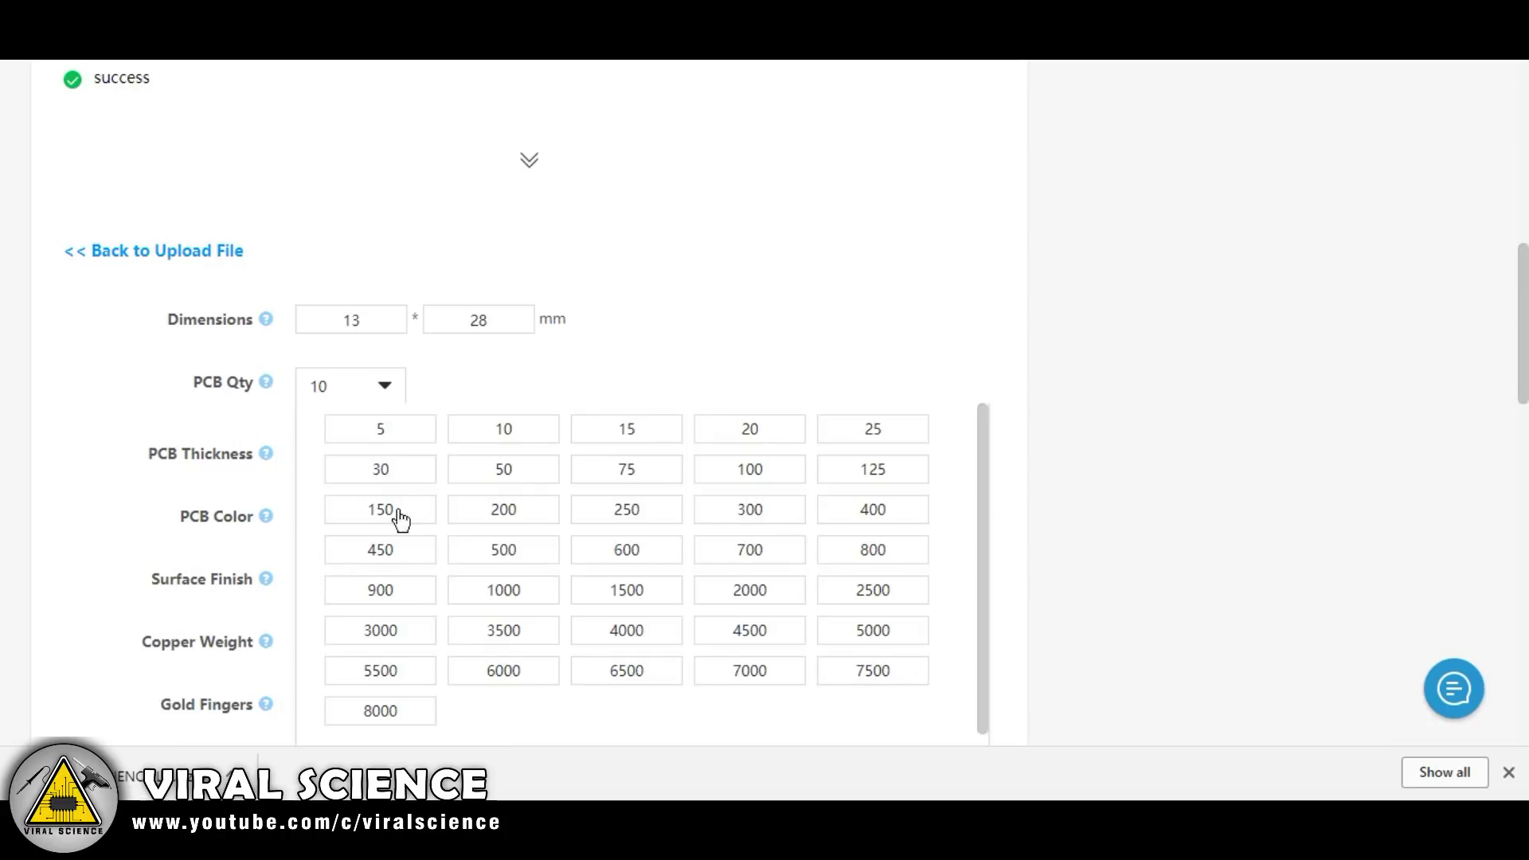
pyautogui.click(384, 433)
pyautogui.click(375, 386)
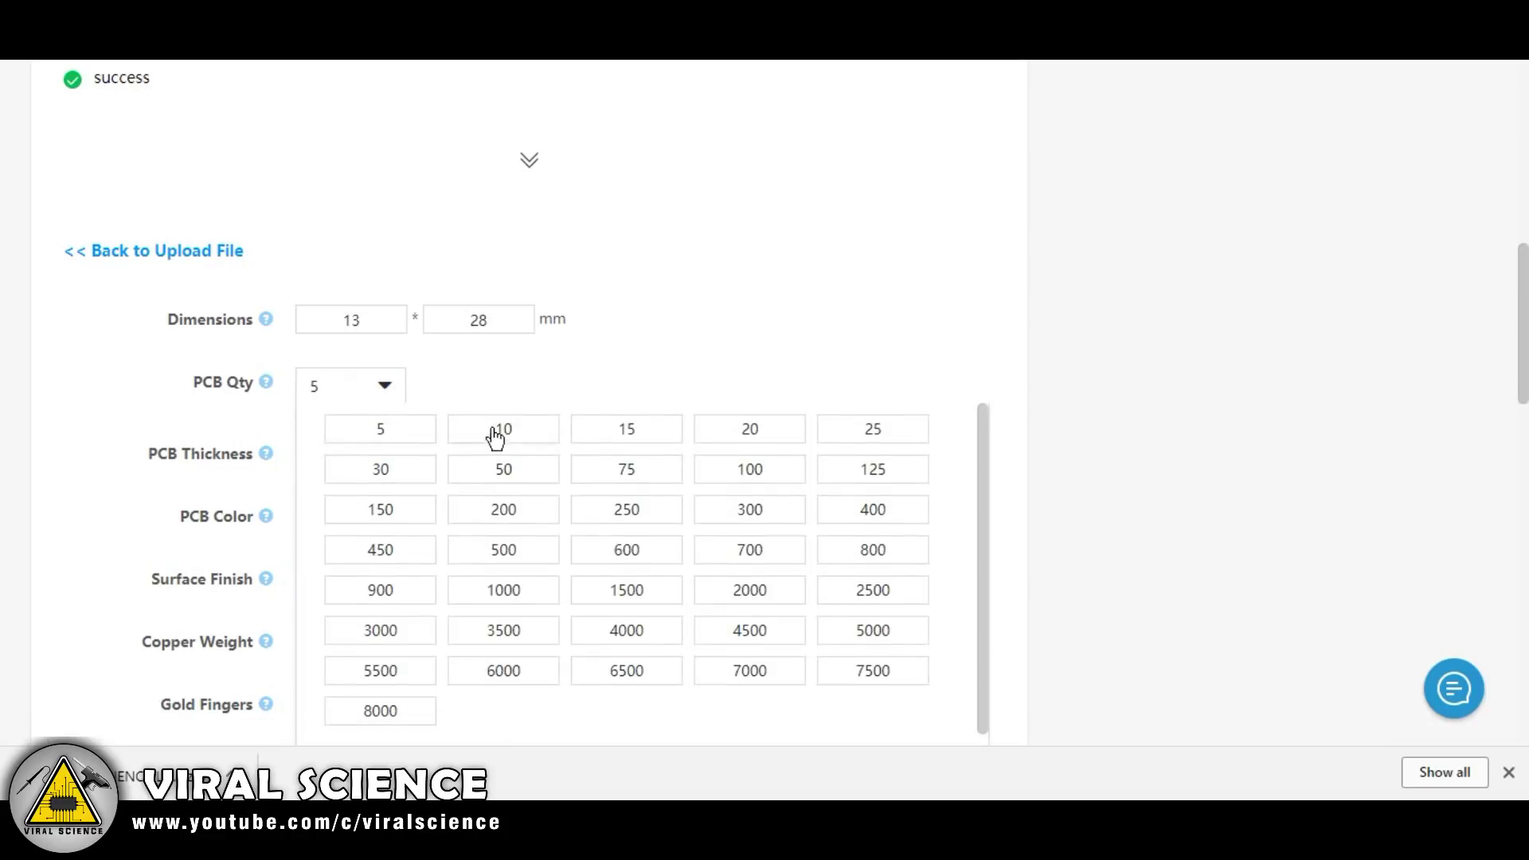
pyautogui.click(499, 430)
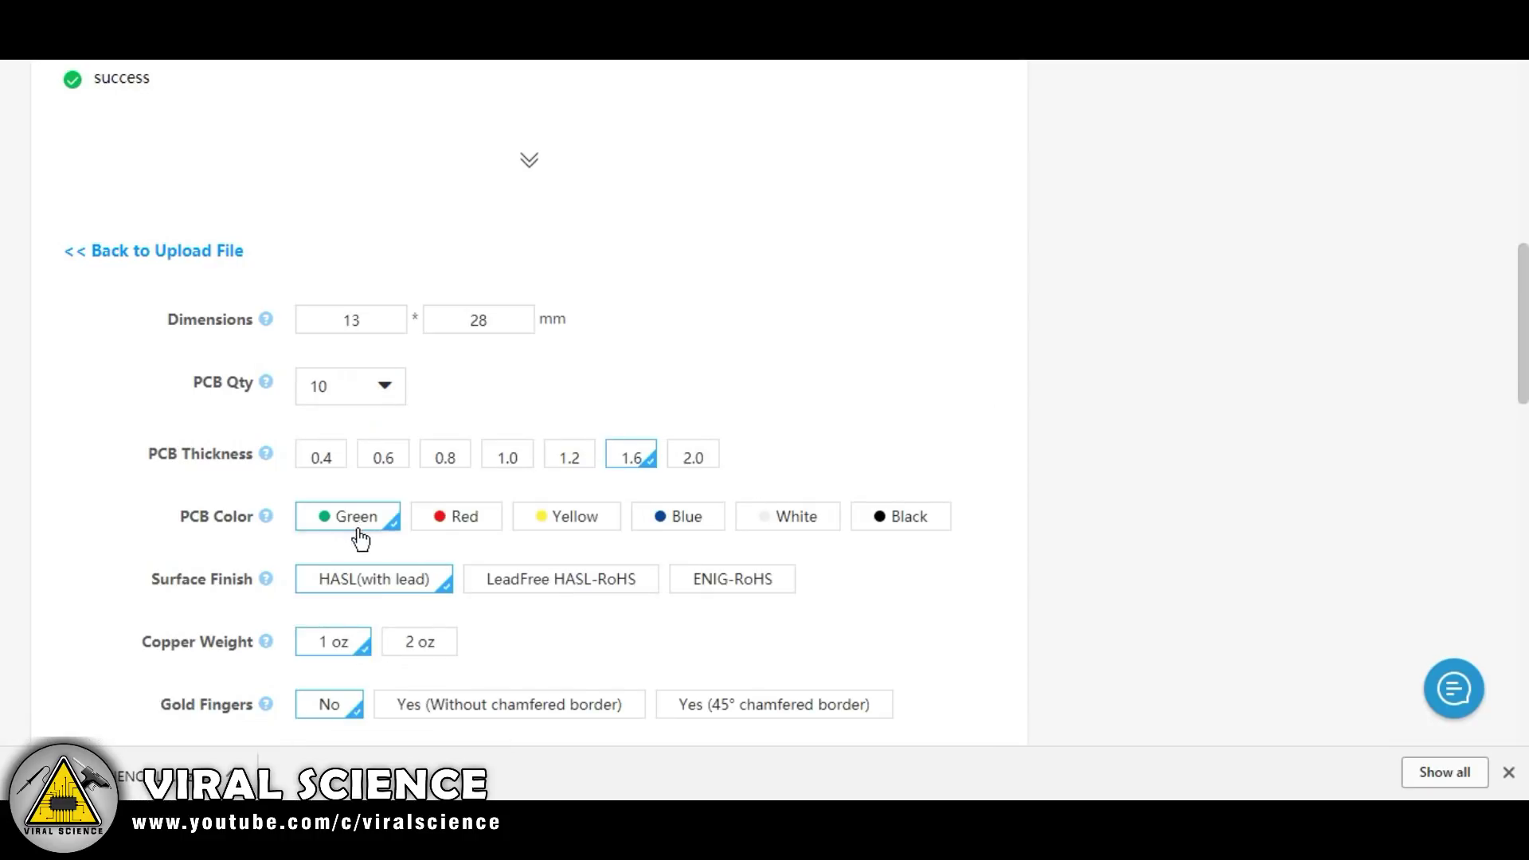
# - Compare the total price for yellow and black boards with green and return the PCB color to Green
pyautogui.scroll(4, 1332, 356)
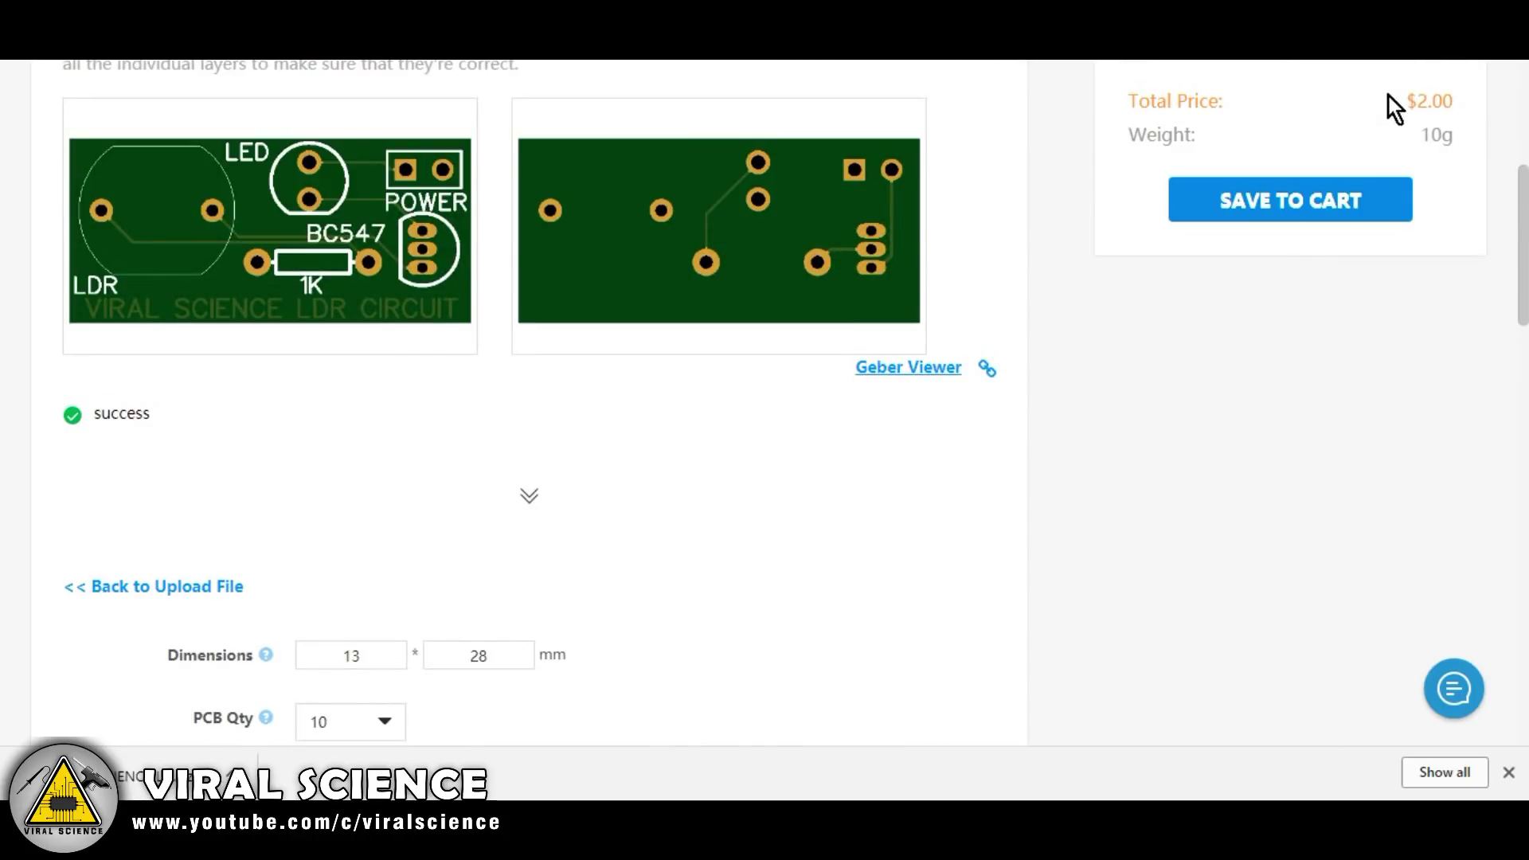
pyautogui.scroll(-3, 711, 387)
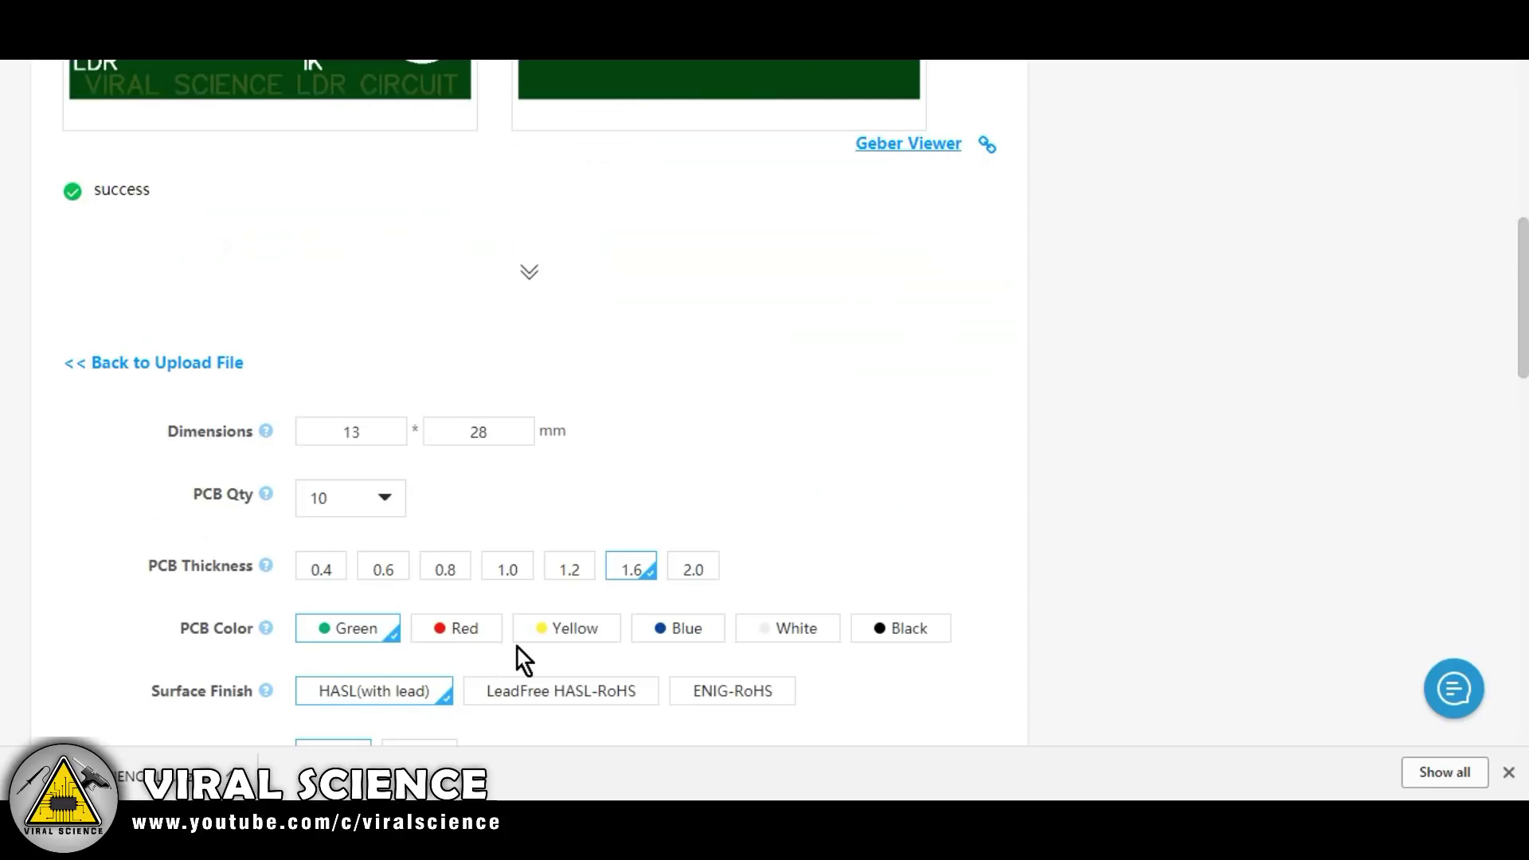
pyautogui.click(596, 635)
pyautogui.scroll(4, 1115, 550)
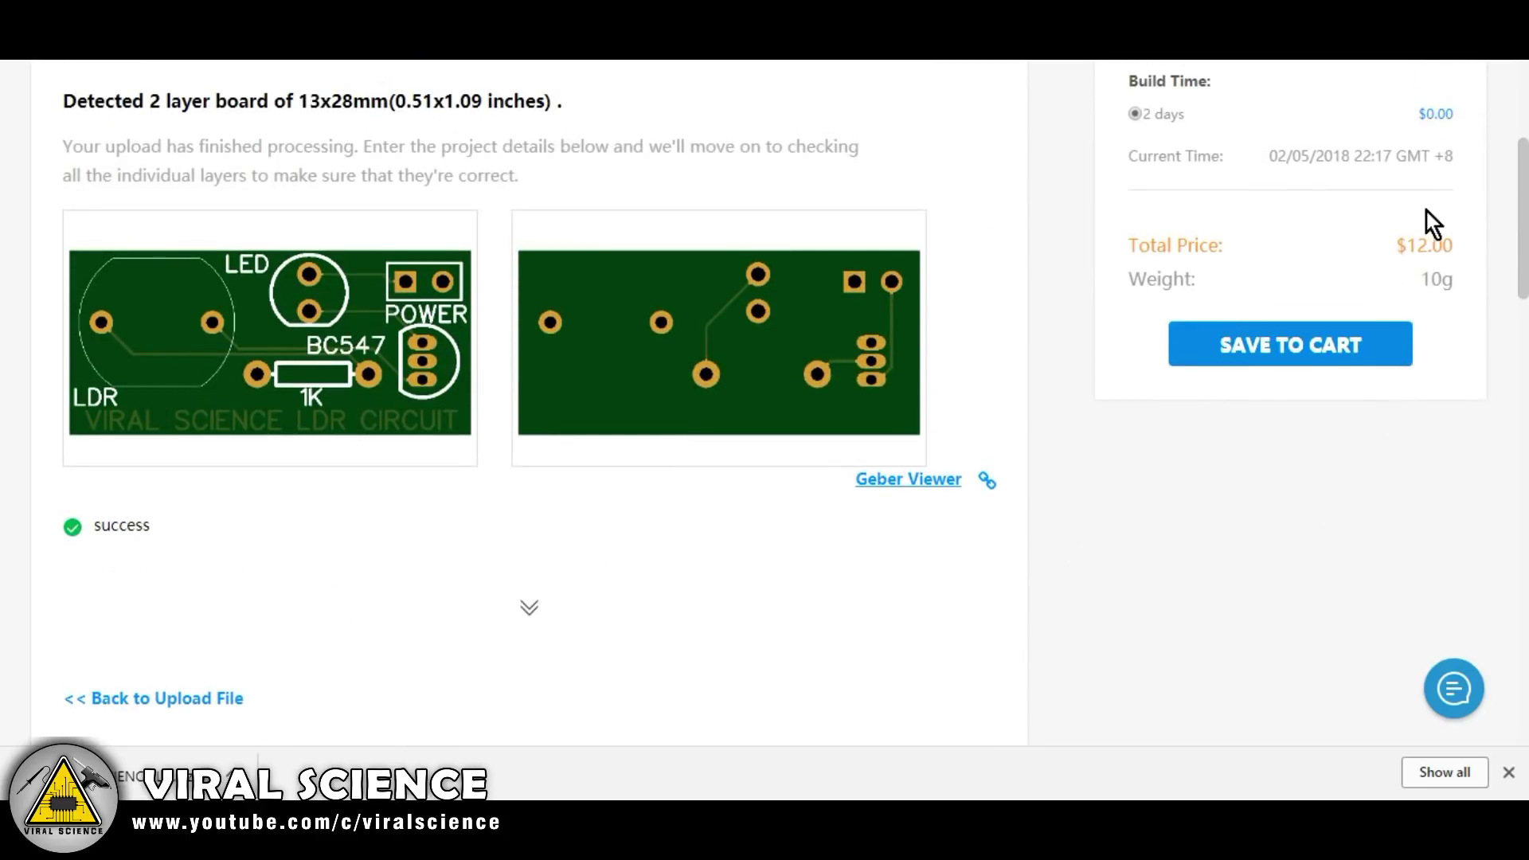
pyautogui.scroll(-4, 960, 467)
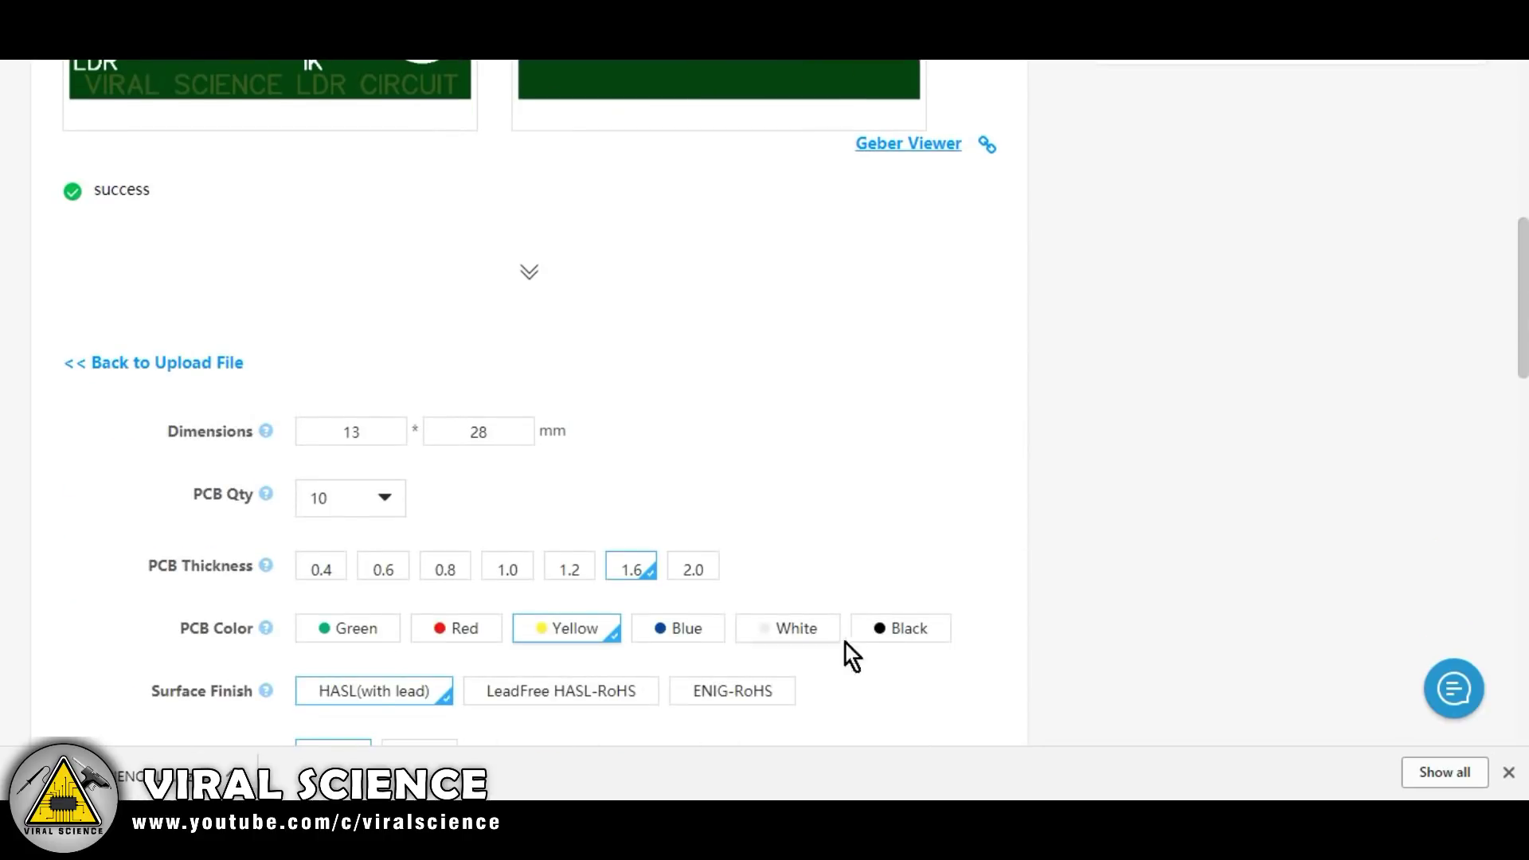
pyautogui.scroll(5, 1274, 510)
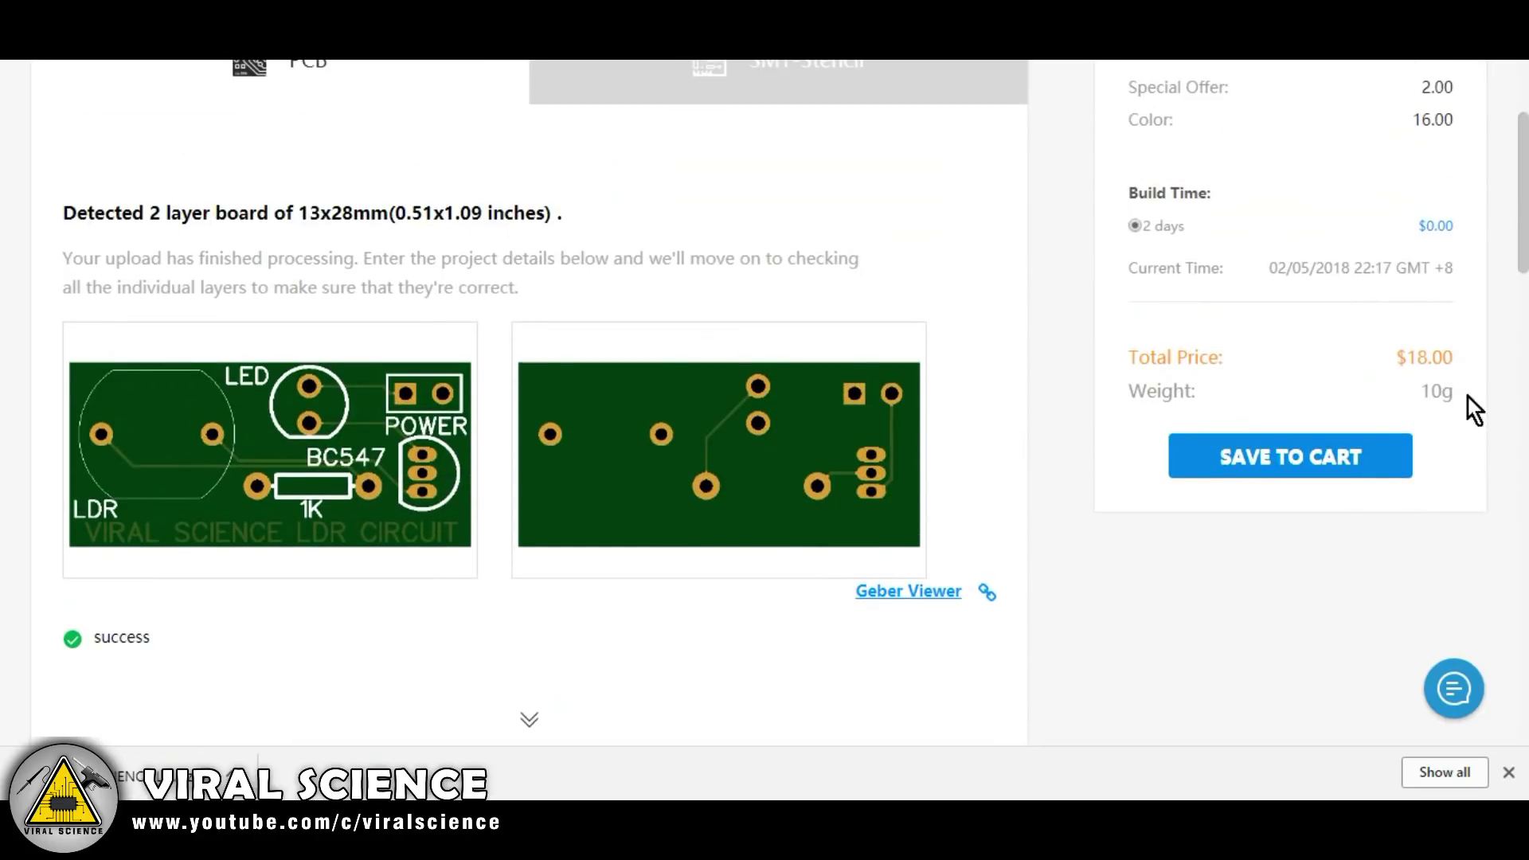
pyautogui.scroll(-8, 1402, 414)
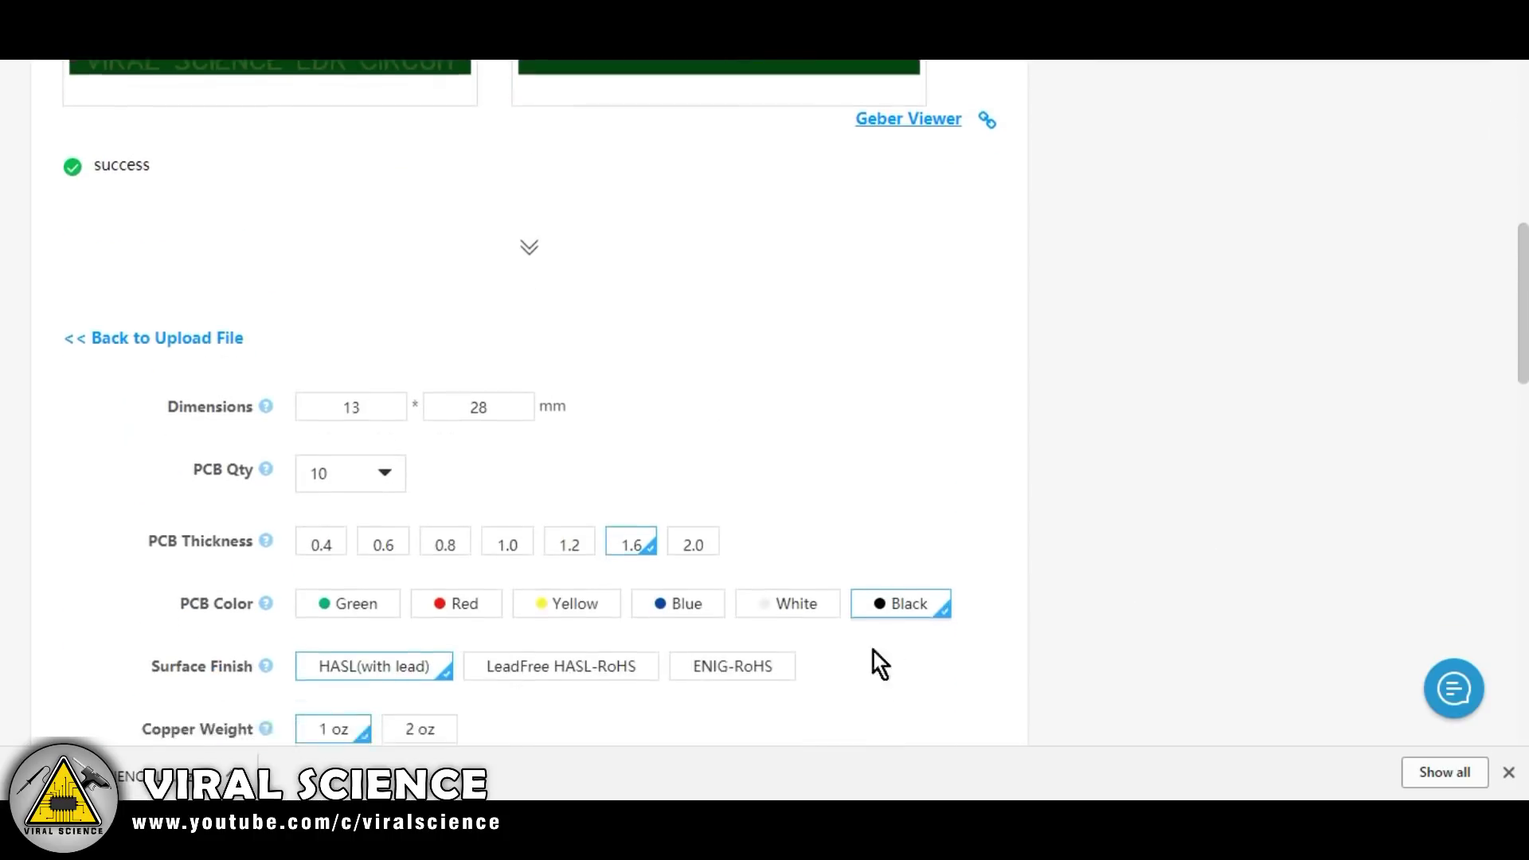
pyautogui.click(351, 415)
pyautogui.scroll(-3, 956, 567)
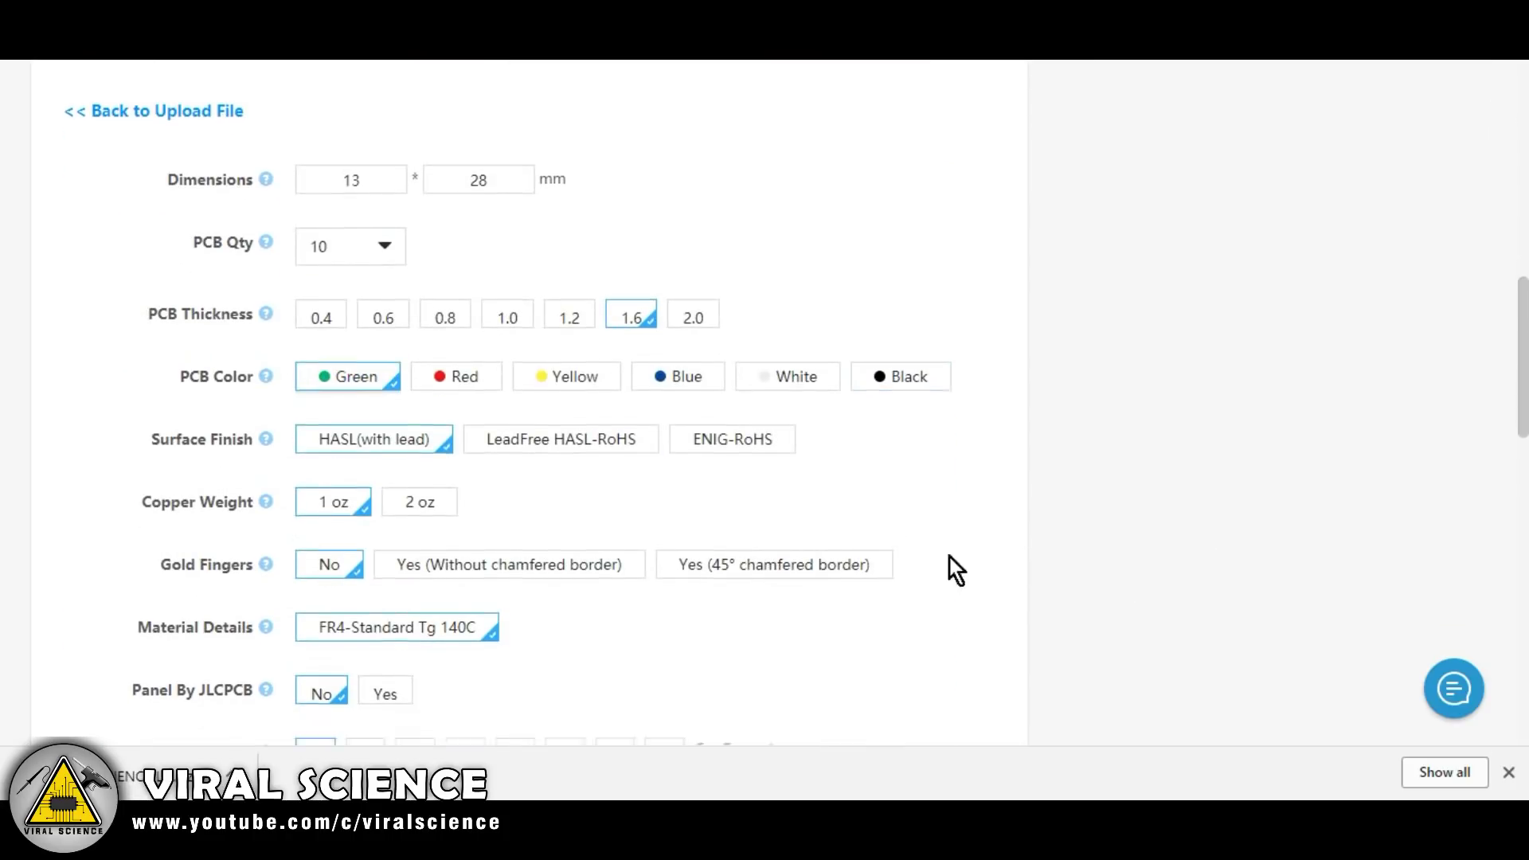
# - Check the remaining board options and save the PCB order to the shopping cart
pyautogui.scroll(-4, 494, 547)
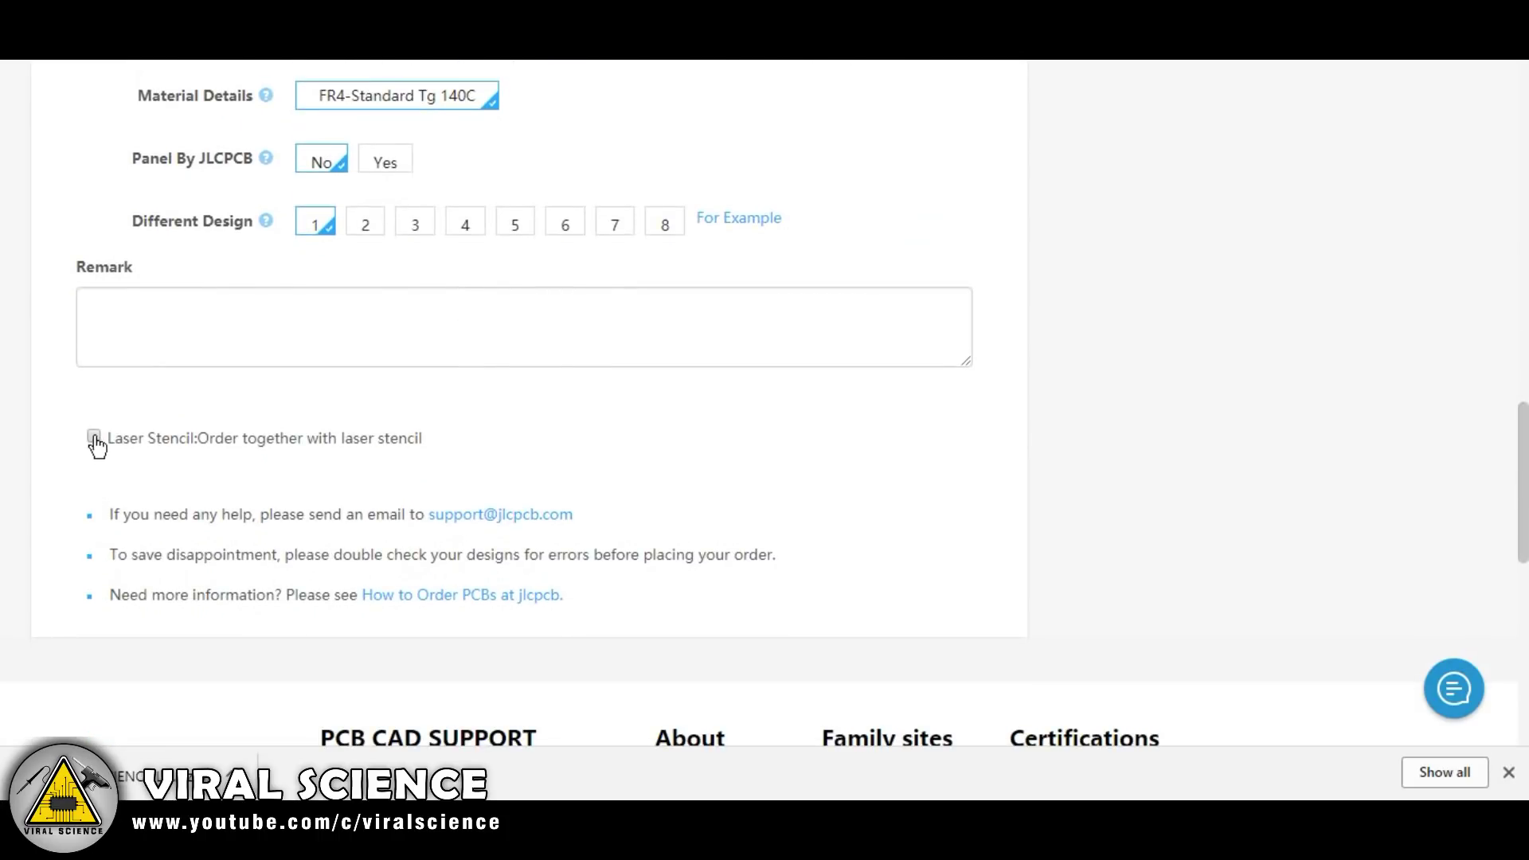
pyautogui.scroll(-2, 793, 526)
pyautogui.scroll(15, 1092, 485)
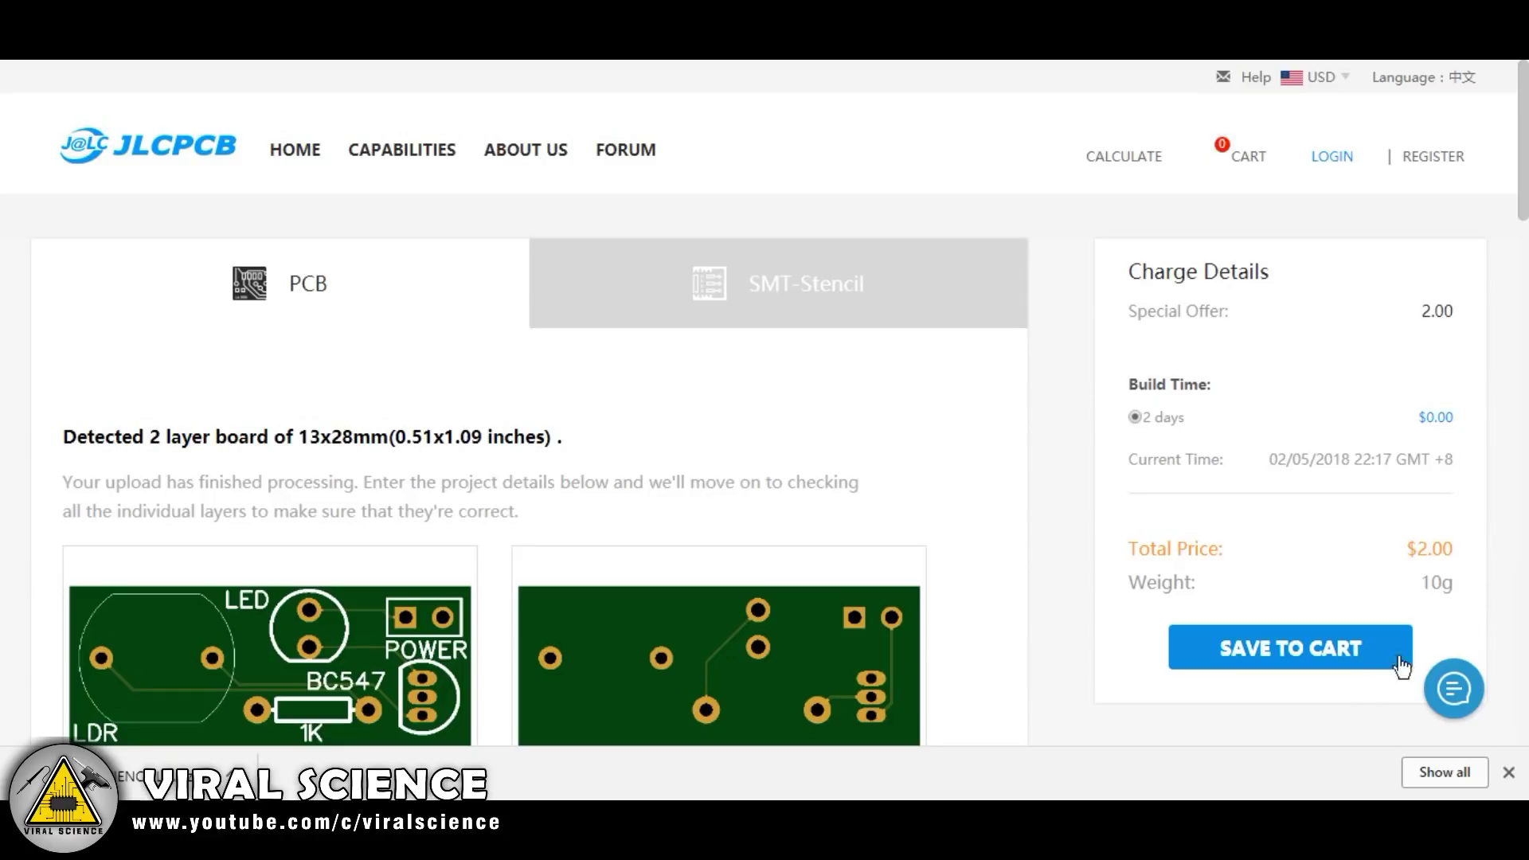
pyautogui.click(1306, 655)
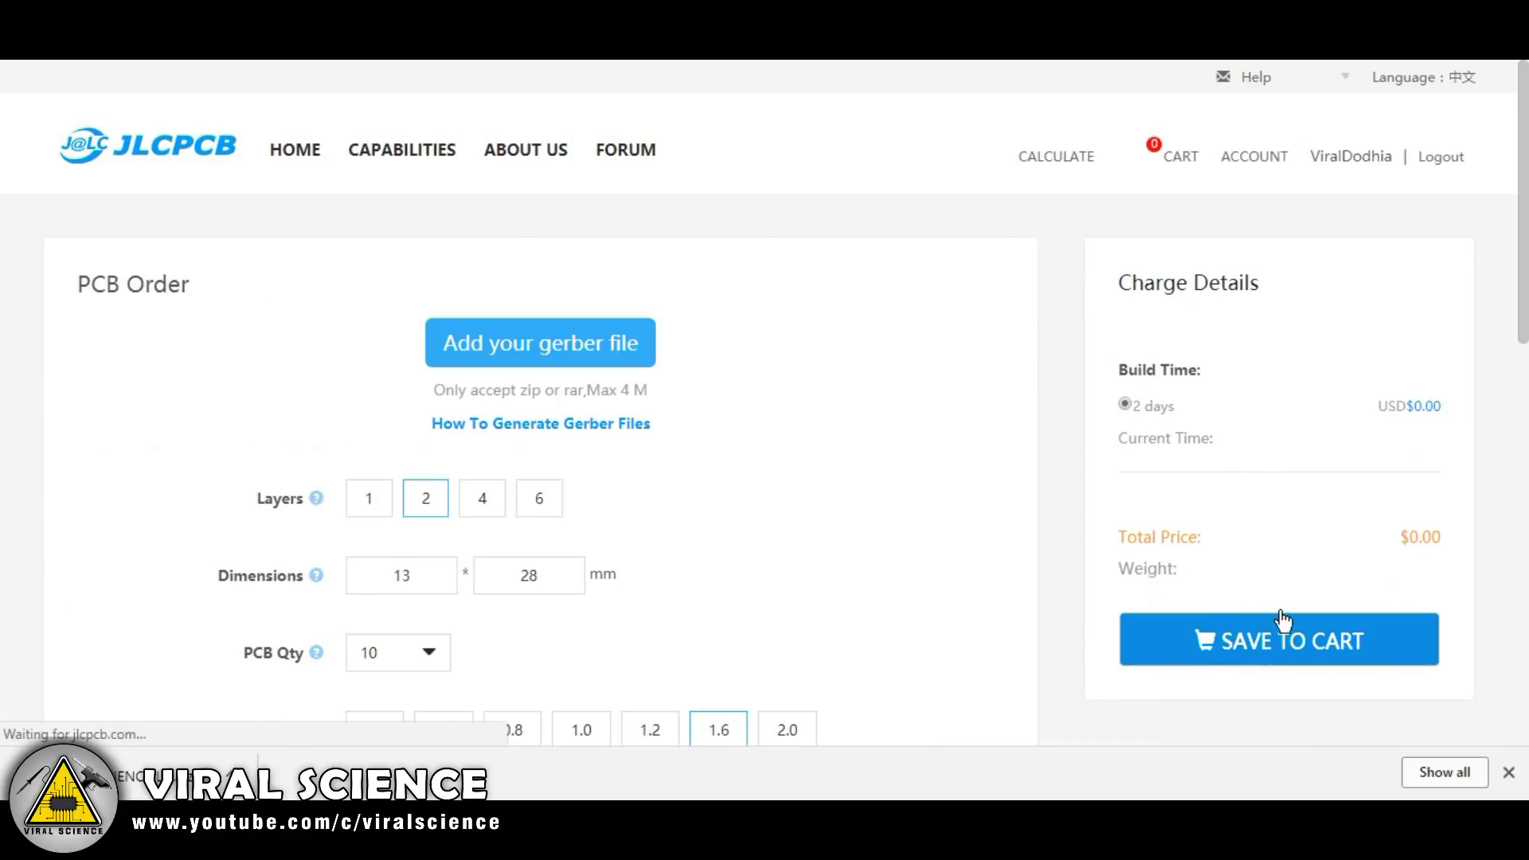
pyautogui.scroll(-3, 1085, 641)
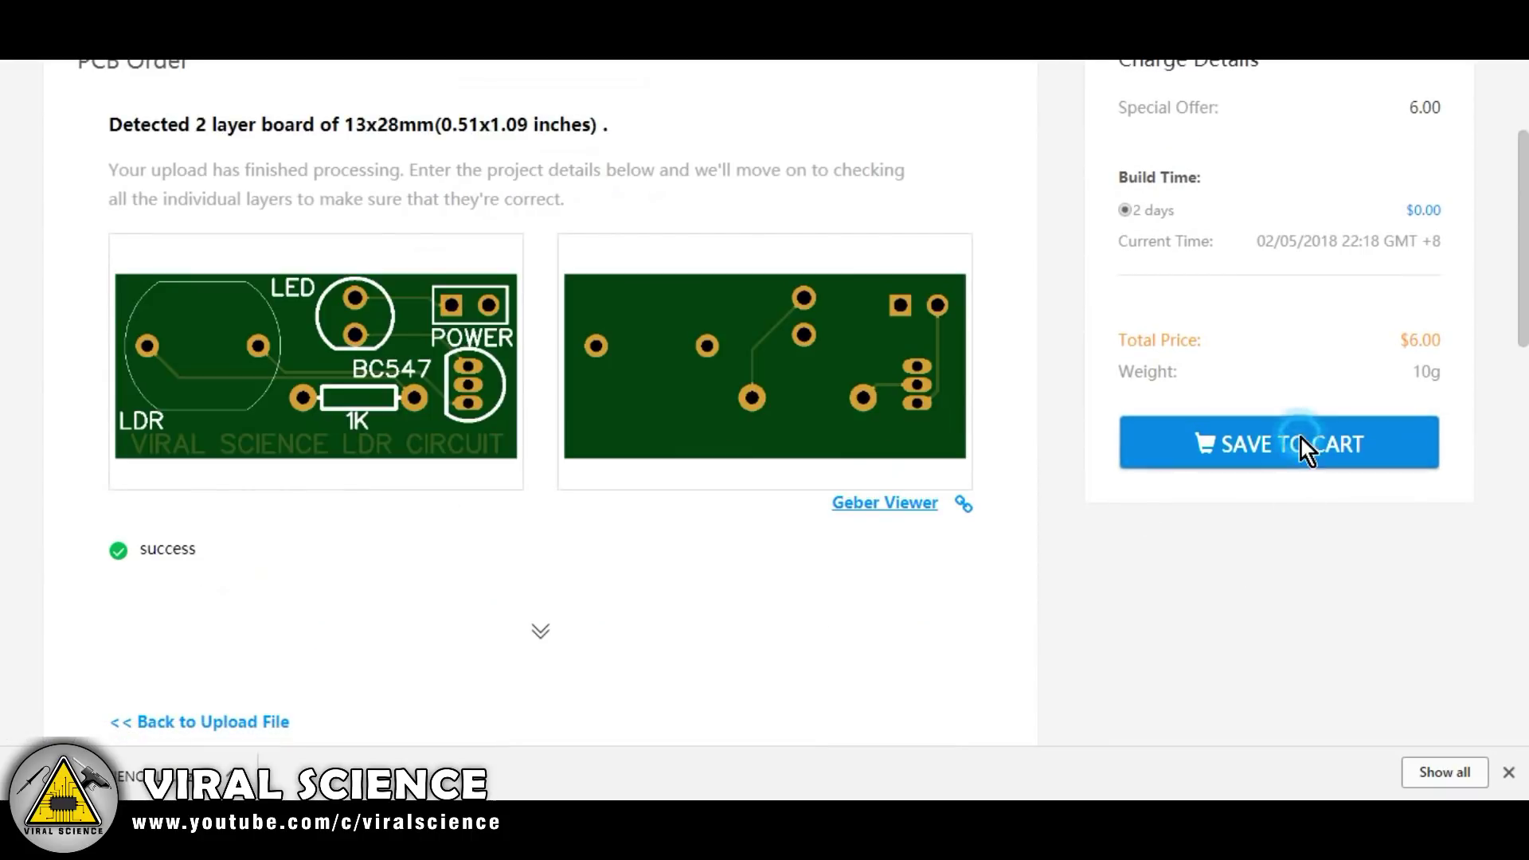
pyautogui.click(1302, 443)
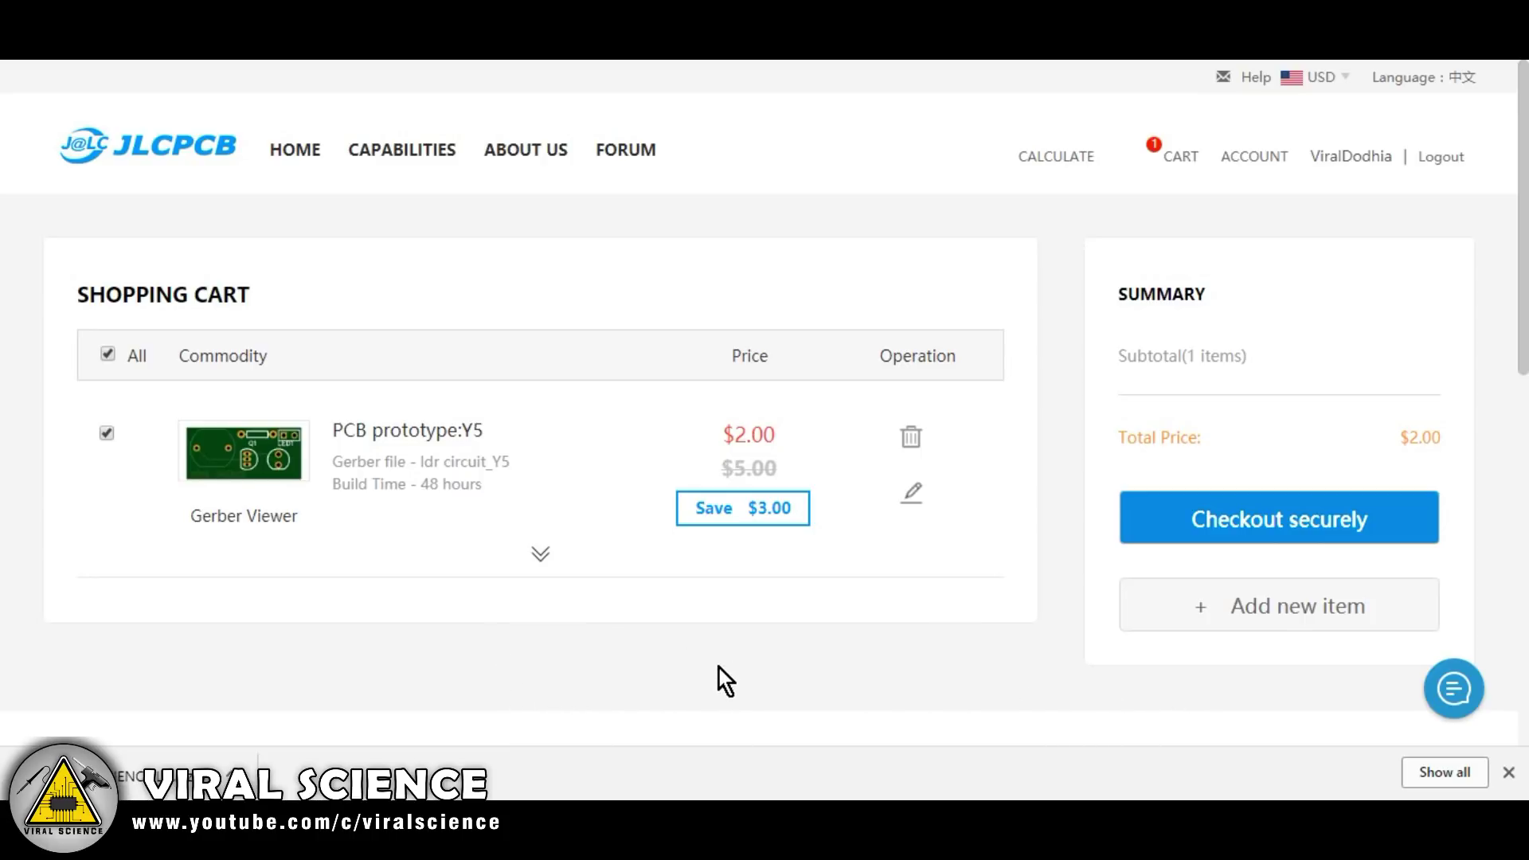
# - Check out the PCB prototype from the shopping cart and go to the PayPal payment section
pyautogui.scroll(-3, 725, 666)
pyautogui.scroll(3, 743, 653)
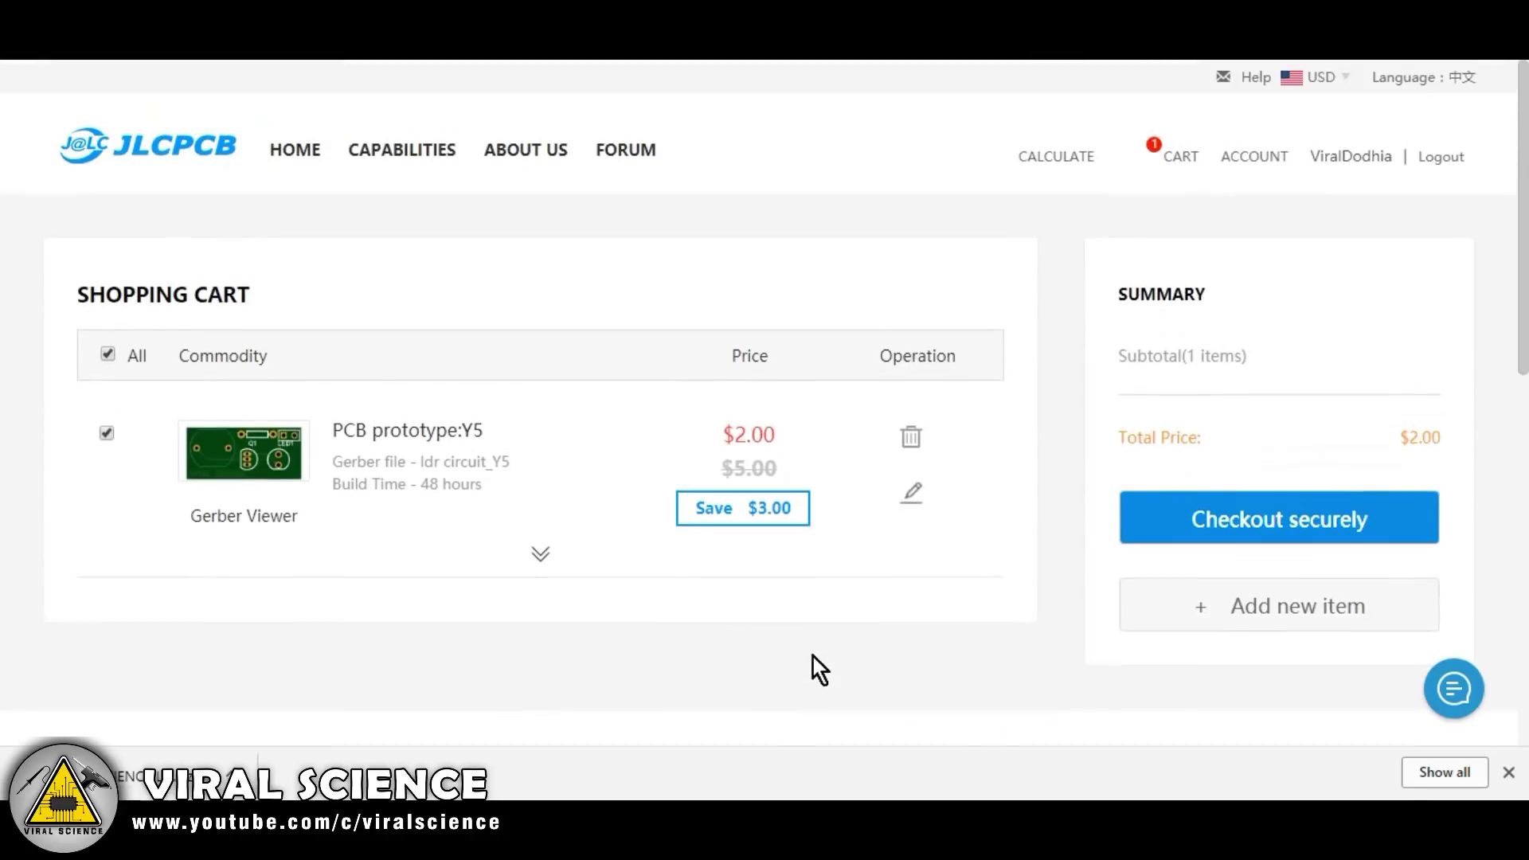
pyautogui.click(1318, 524)
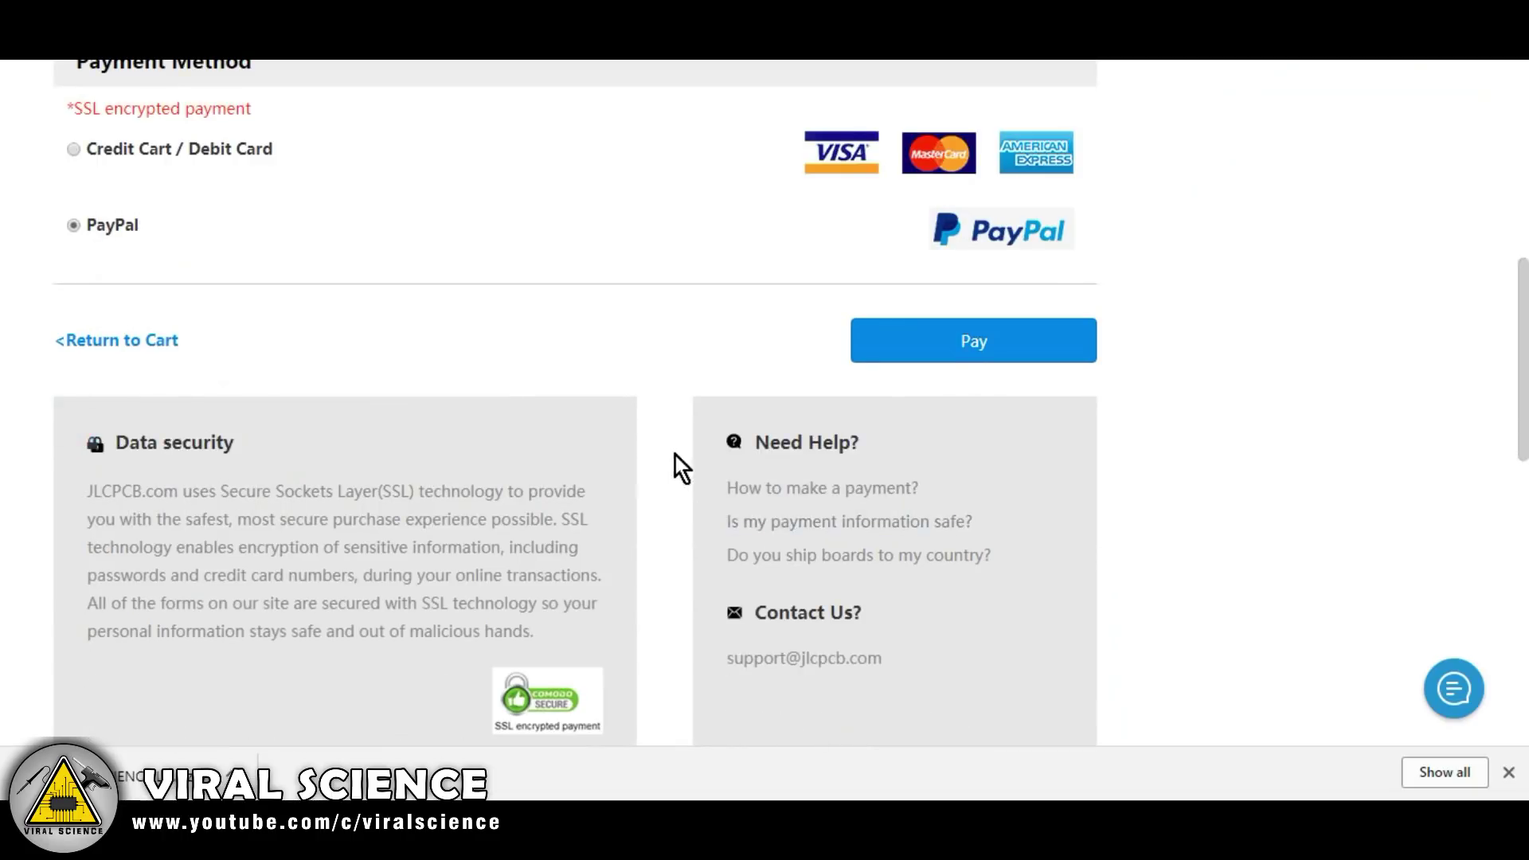
pyautogui.scroll(-1, 676, 467)
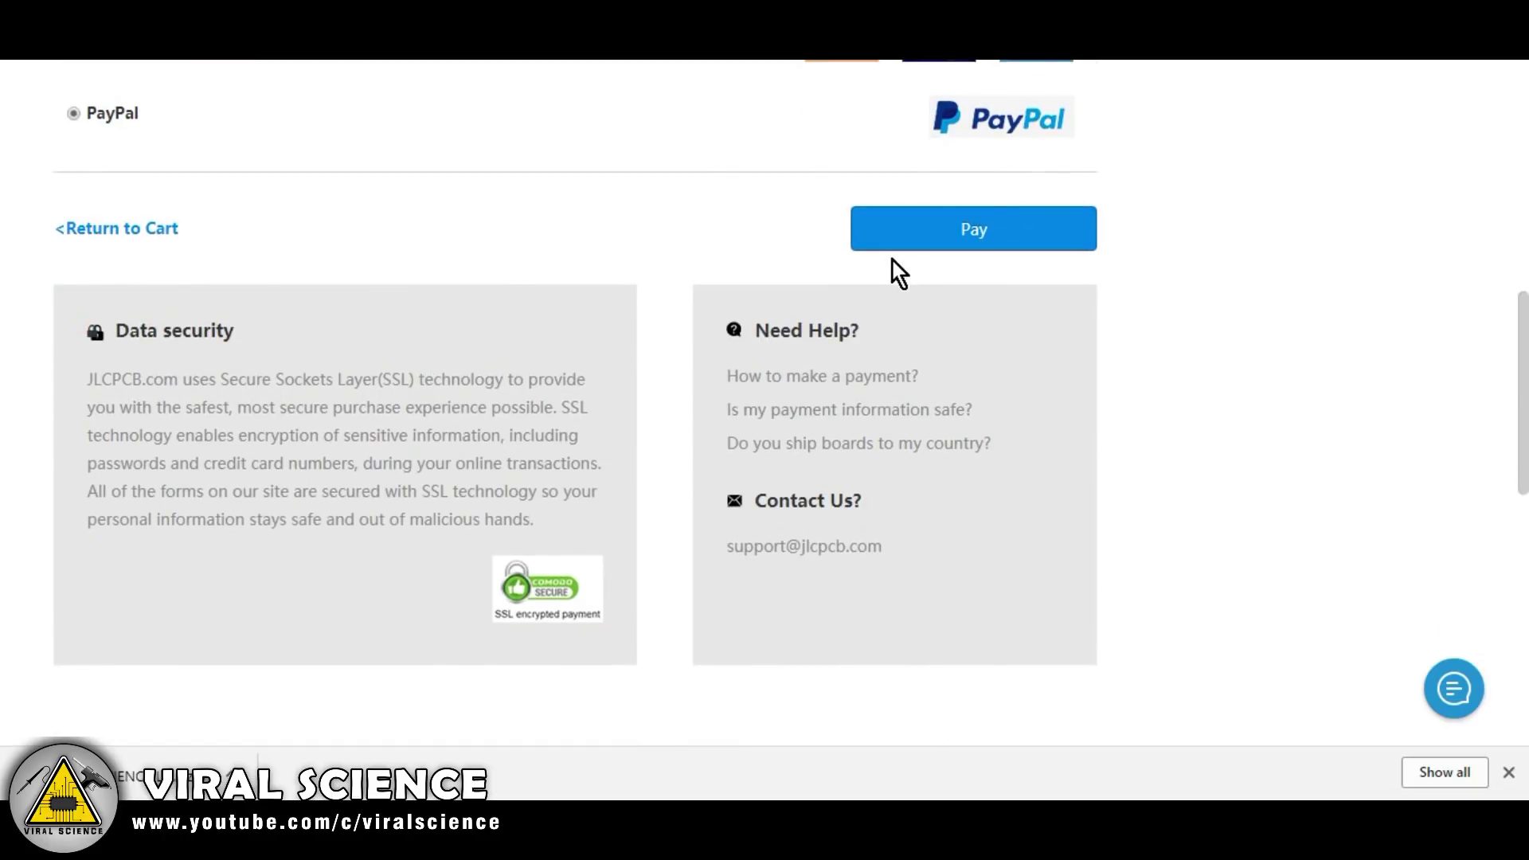